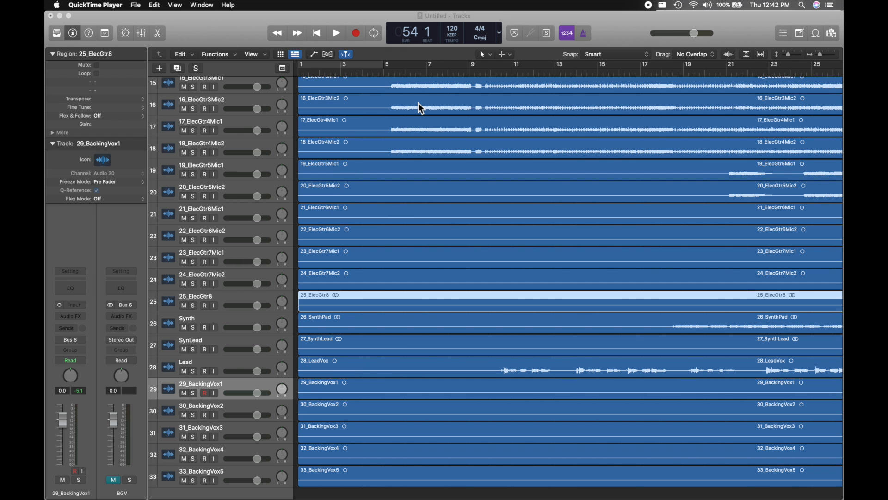
# Review the drum and bass tracks from 05_Overheads through 10_BassAmp, checking each track's output routing.
pyautogui.scroll(10, 220, 144)
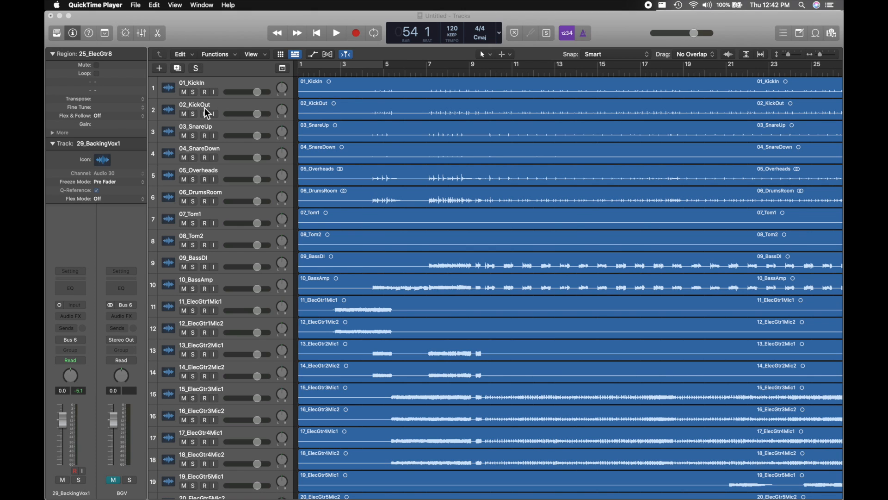
pyautogui.click(215, 177)
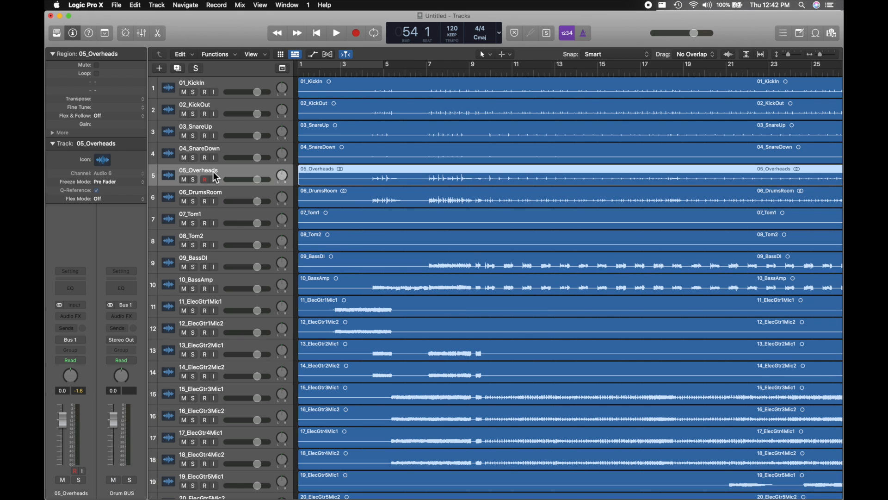
pyautogui.click(225, 200)
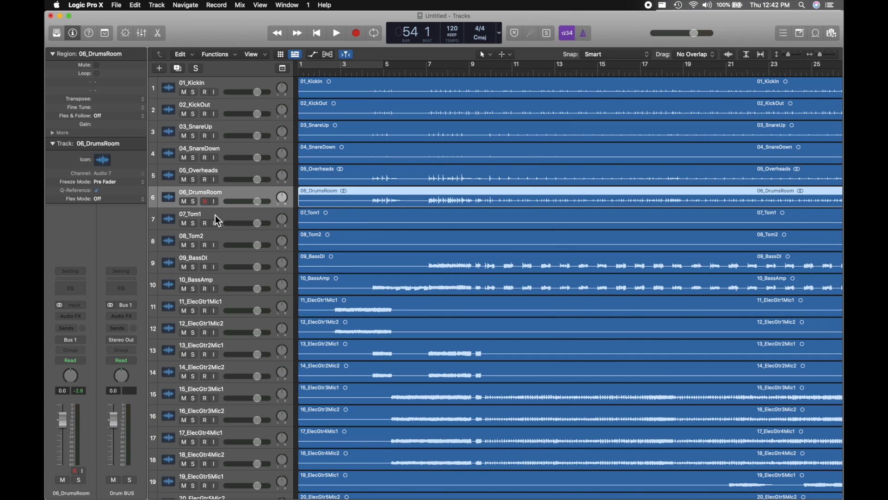
pyautogui.click(215, 215)
pyautogui.click(217, 236)
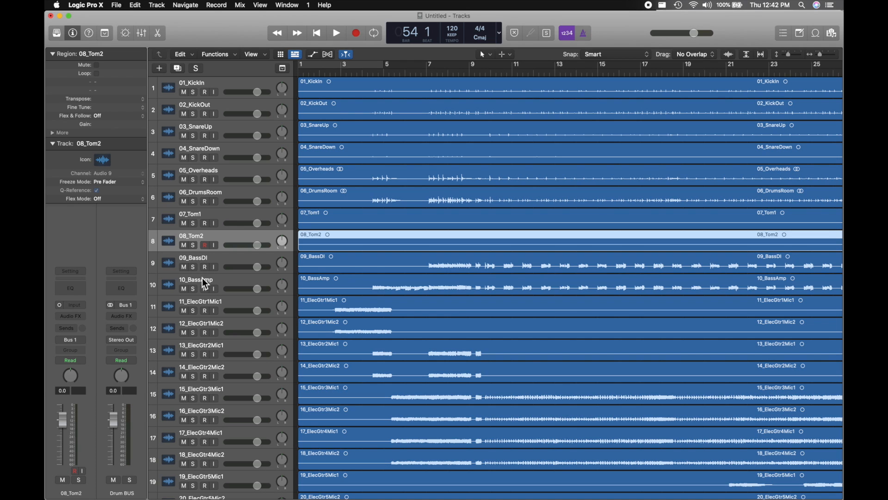
pyautogui.click(207, 264)
pyautogui.click(209, 284)
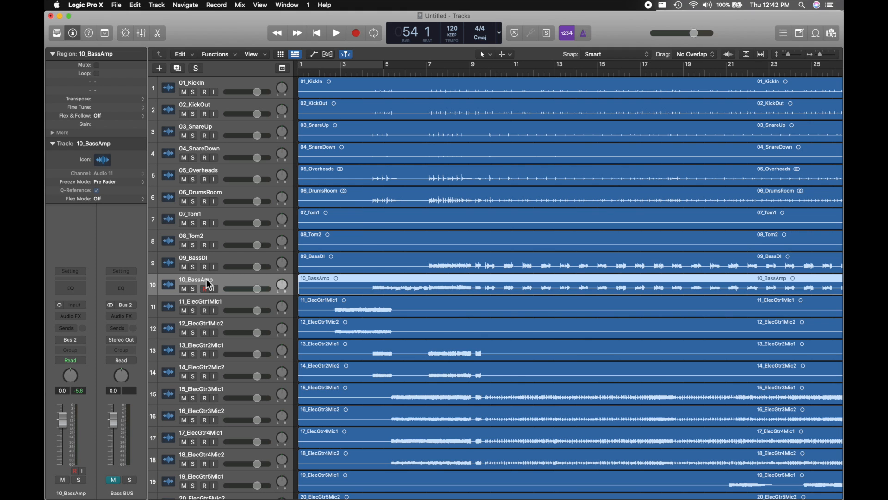
# Review the remaining guitar, synth and vocal tracks, checking the output routing of Synth, SynLead and Lead.
pyautogui.scroll(-8, 209, 284)
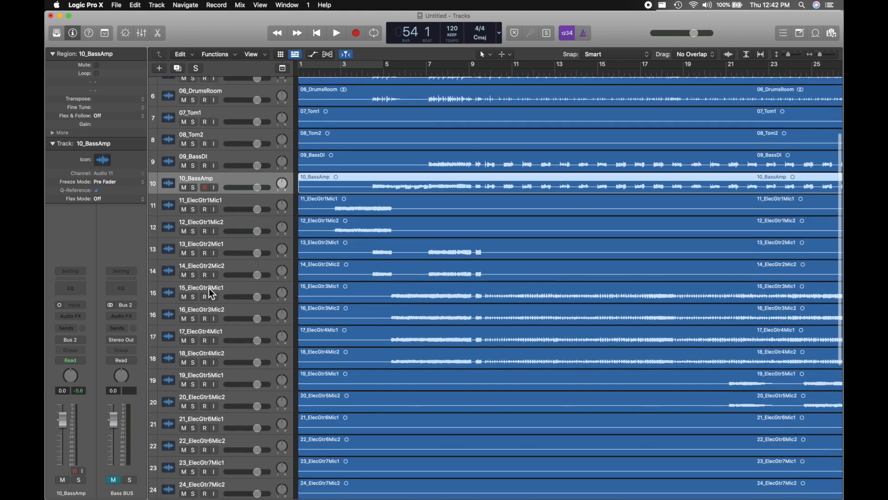
pyautogui.scroll(-8, 209, 288)
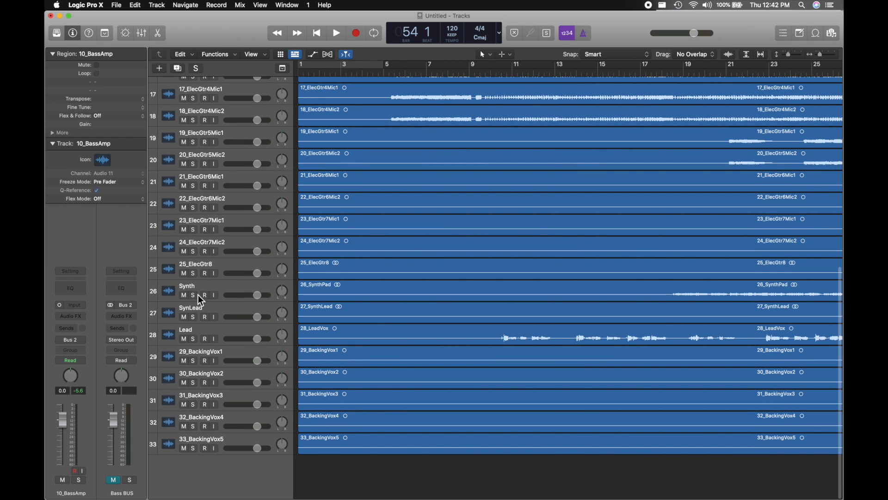
pyautogui.click(196, 285)
pyautogui.click(202, 309)
pyautogui.click(202, 337)
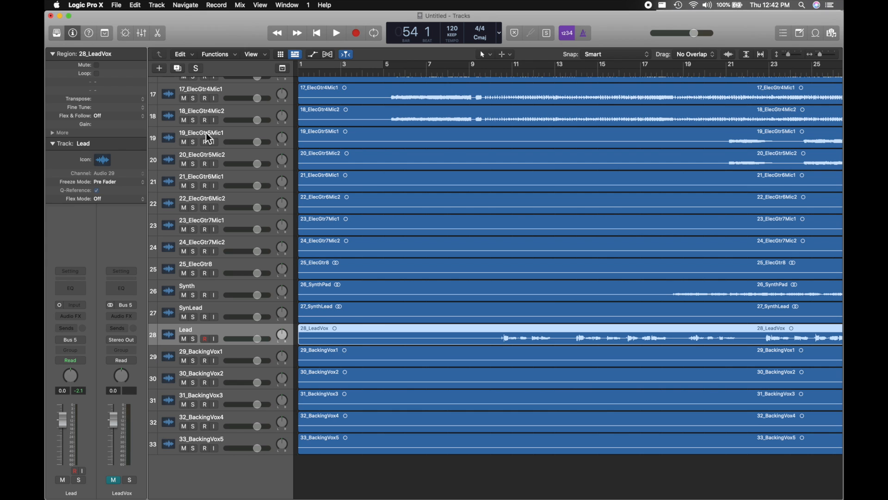
pyautogui.scroll(12, 326, 85)
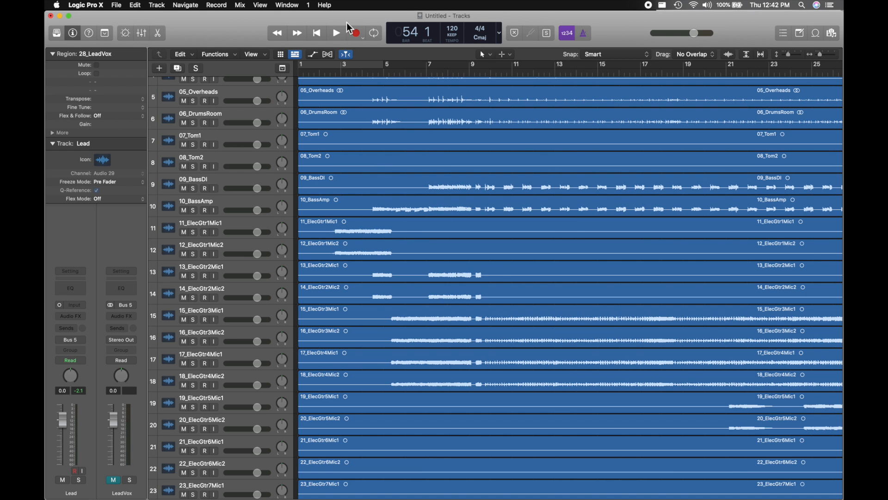
# Examine in the mixer how the drum and bass channels feed Bus 1 and Bus 2, then return to the arrangement.
pyautogui.press('x')
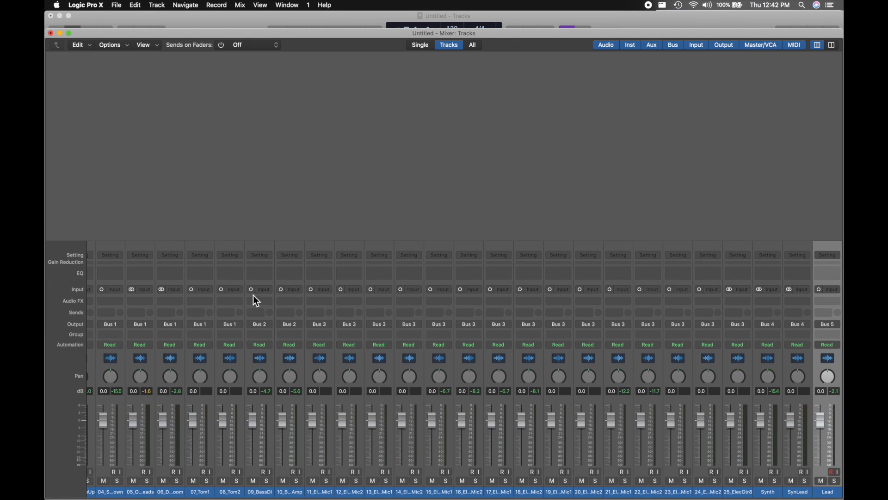
pyautogui.hscroll(-3, 93, 318)
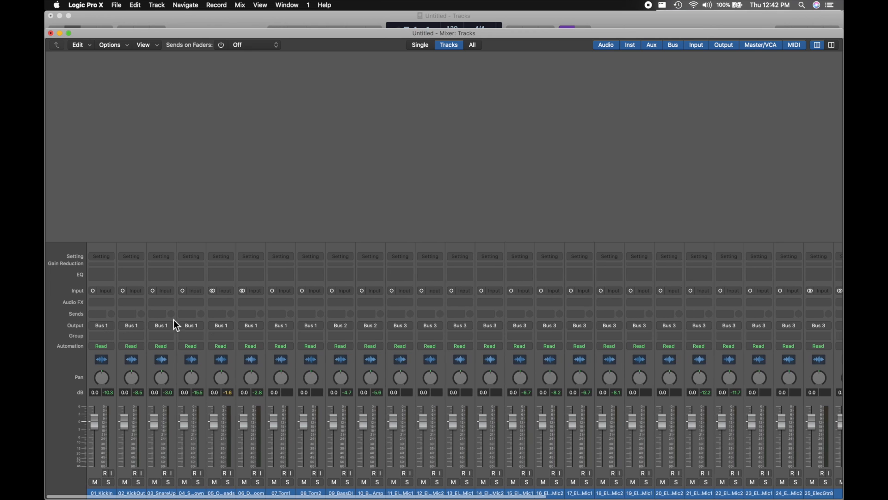
pyautogui.hscroll(10, 419, 326)
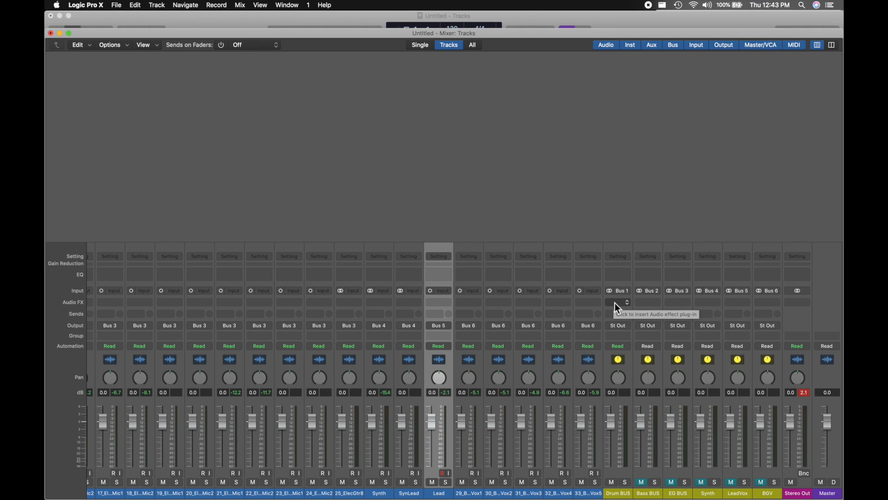
pyautogui.hscroll(-10, 615, 303)
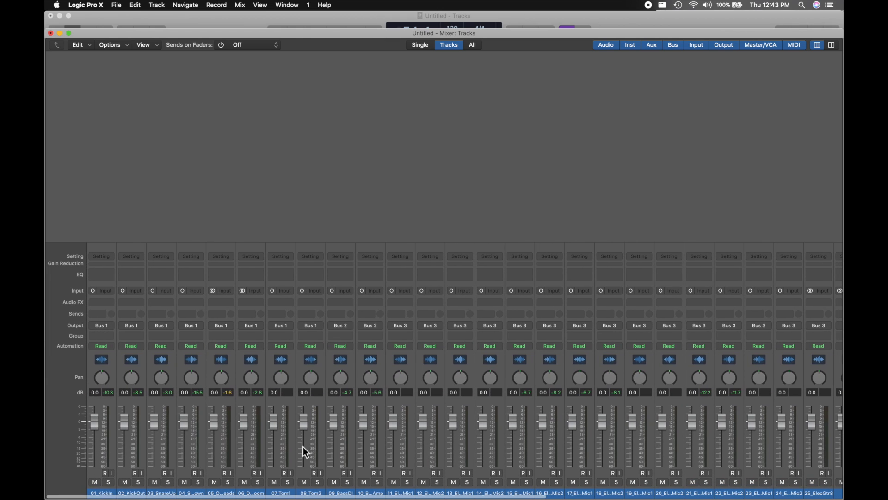
pyautogui.click(318, 493)
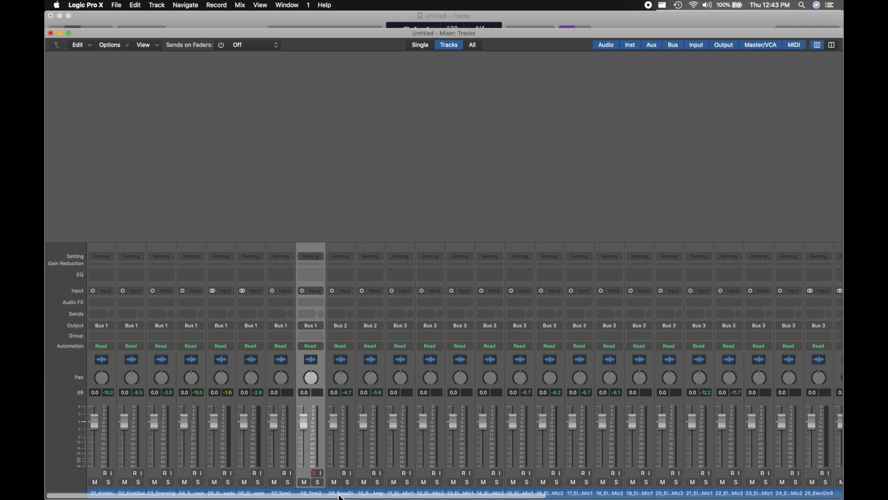
pyautogui.click(342, 493)
pyautogui.click(370, 493)
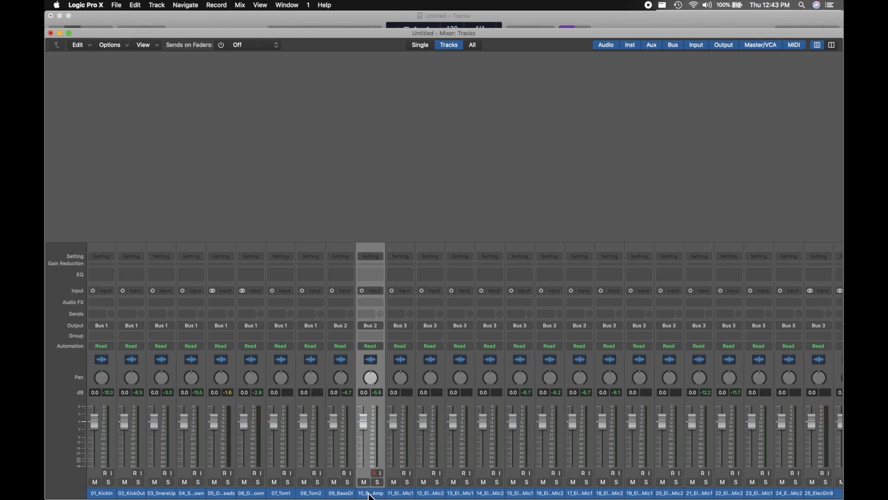
pyautogui.hscroll(10, 562, 359)
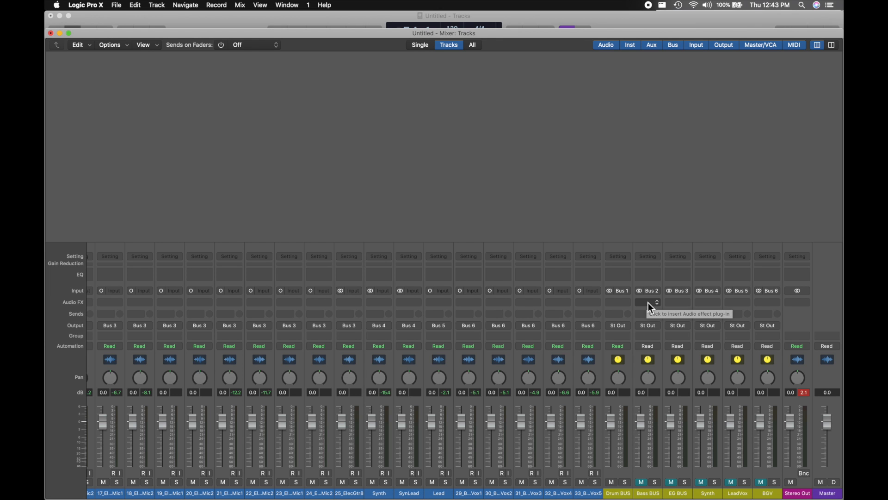
pyautogui.hscroll(-10, 648, 303)
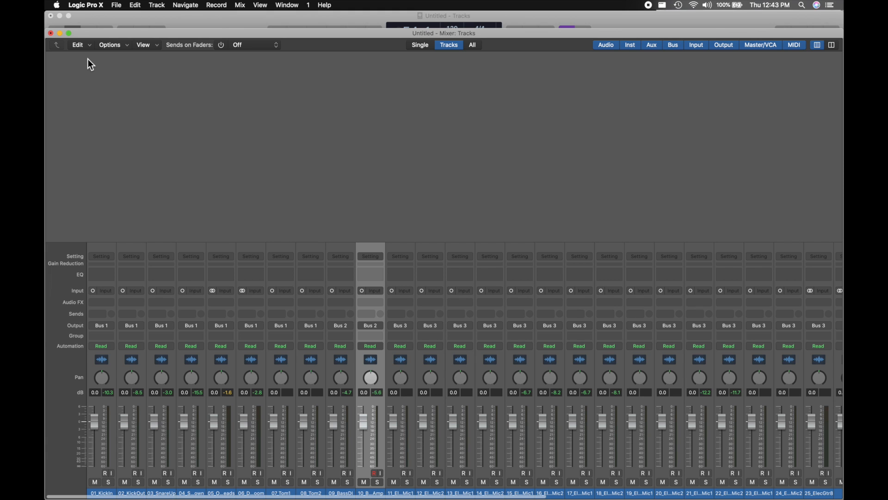
pyautogui.click(218, 17)
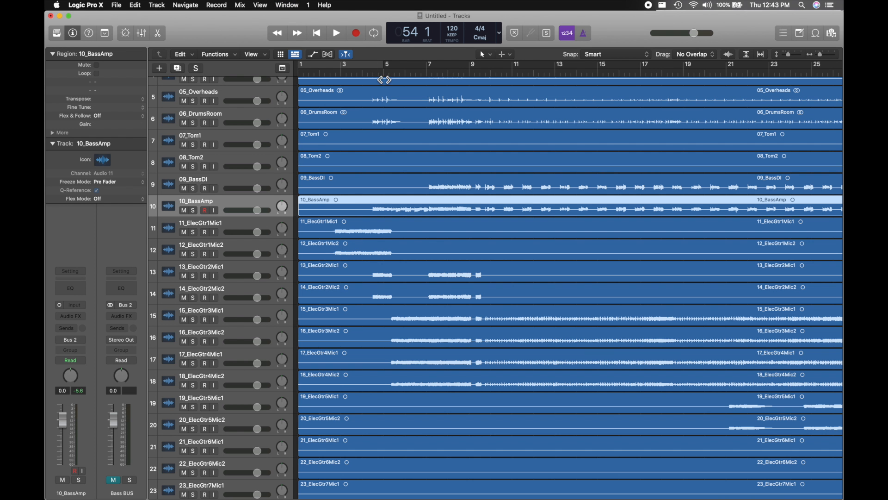
# Play the song from shortly before bar 5 and mute the 06_DrumsRoom track during playback.
pyautogui.scroll(5, 367, 104)
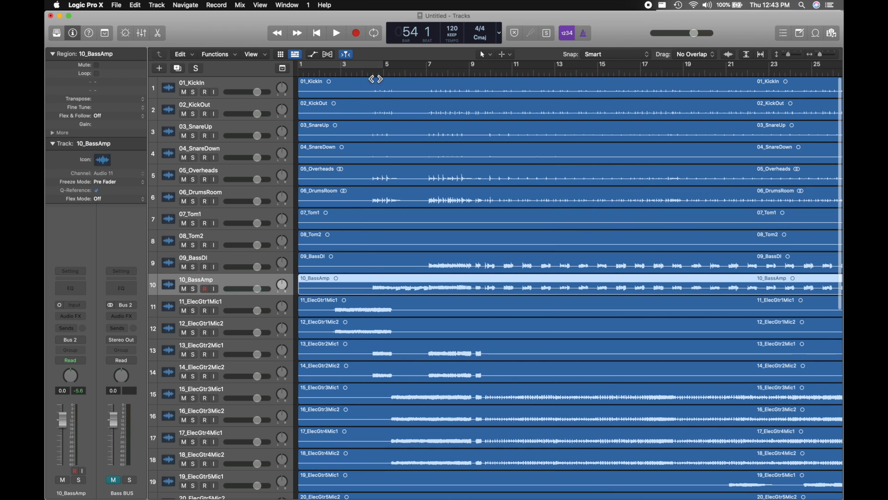
pyautogui.click(370, 71)
pyautogui.press('space')
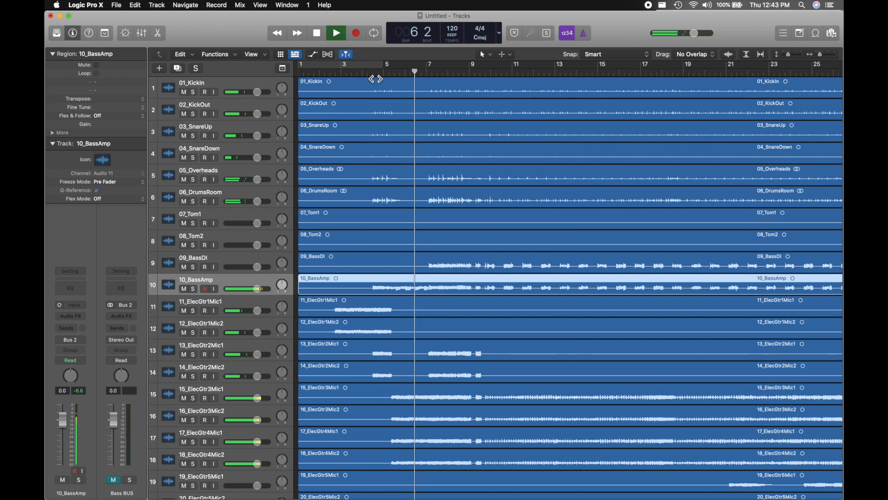
pyautogui.click(185, 202)
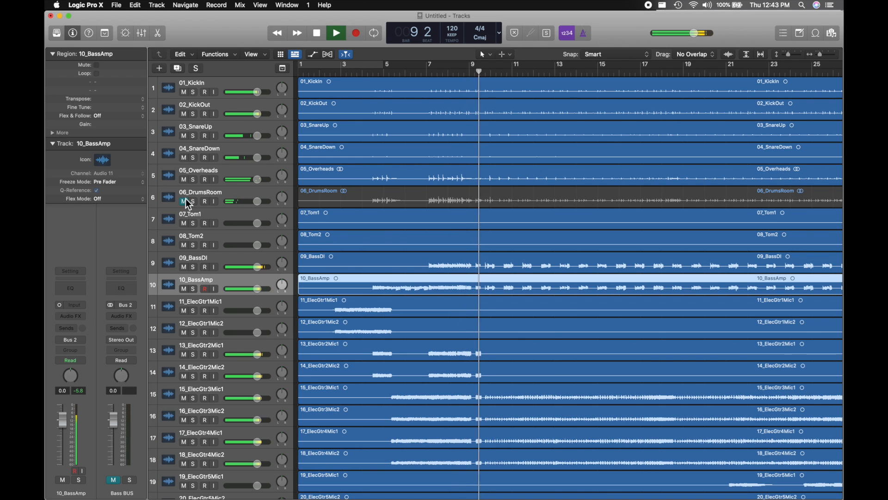
pyautogui.press('space')
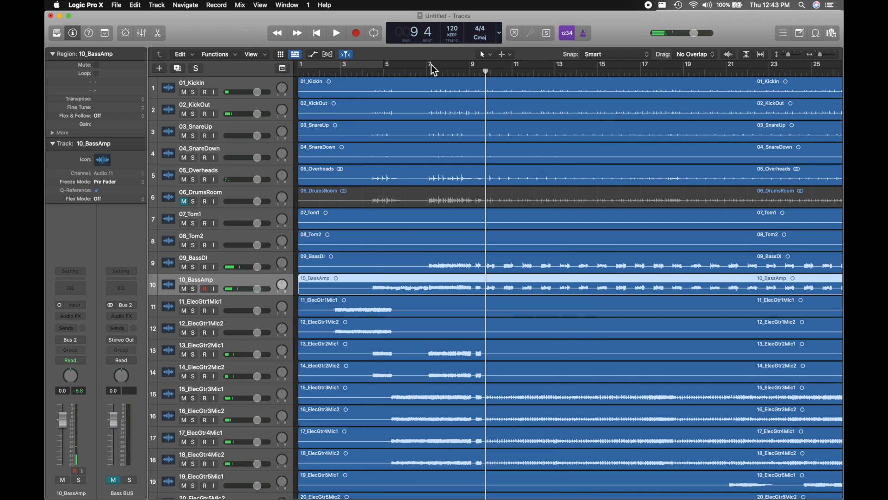
# Listen to the song again from bar 7 with the drum room track muted.
pyautogui.click(431, 70)
pyautogui.press('space')
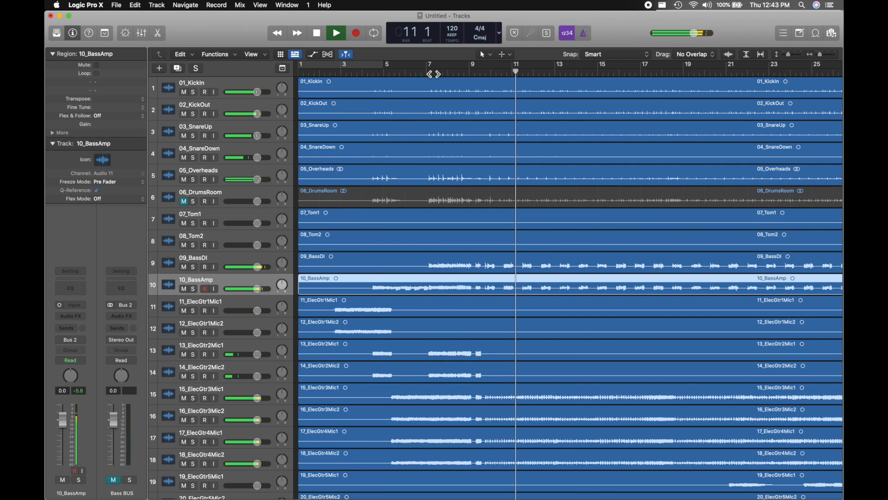
pyautogui.press('space')
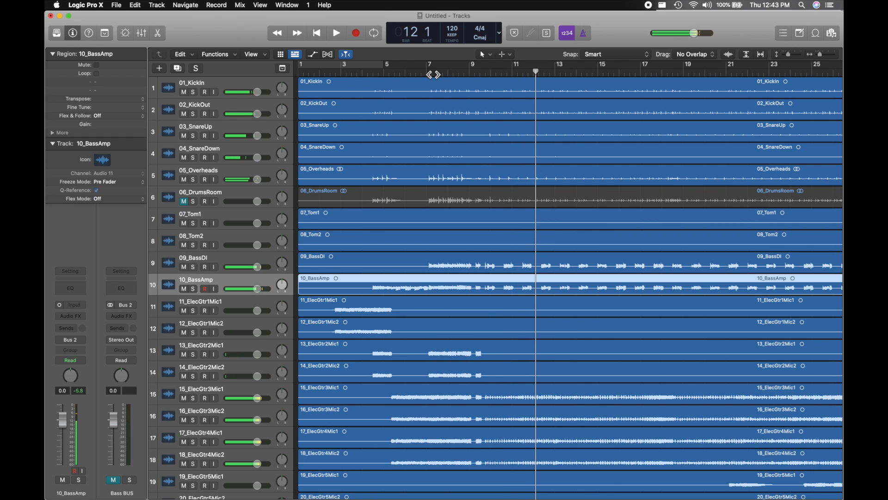
# Solo the 01_KickIn and 02_KickOut channels in the mixer and listen to them briefly.
pyautogui.press('super+2')
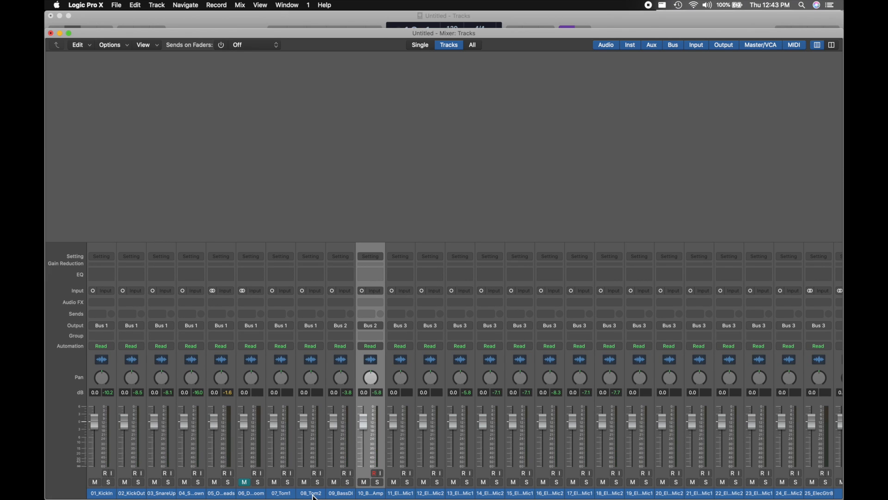
pyautogui.click(110, 482)
pyautogui.click(138, 482)
pyautogui.press('space')
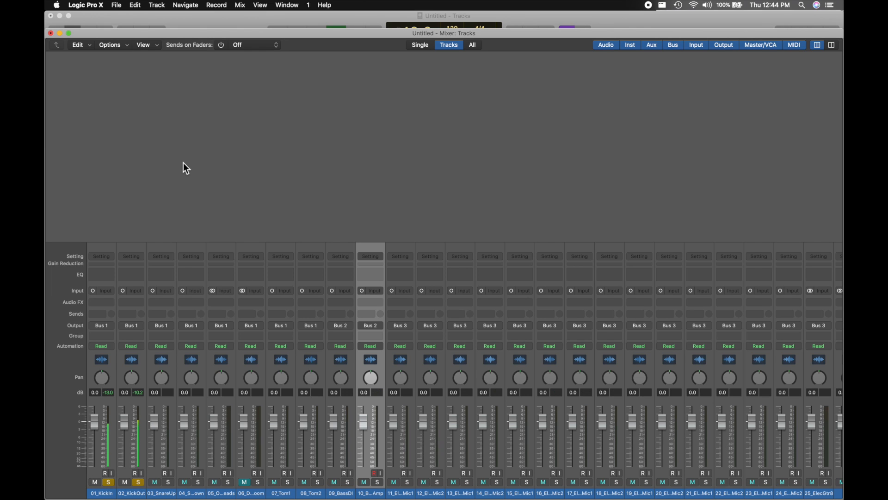
pyautogui.press('super+w')
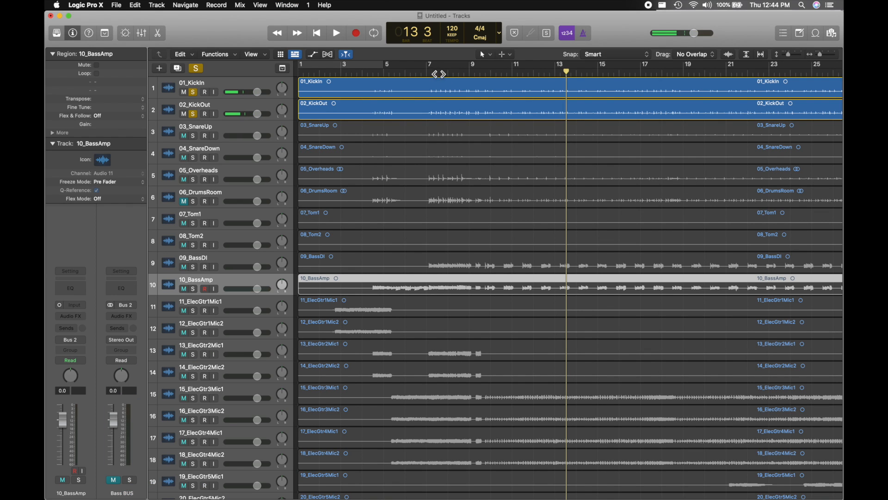
# Turn on cycle mode with a range from bar 7 to bar 11 and start looped playback of the soloed kicks.
pyautogui.click(428, 74)
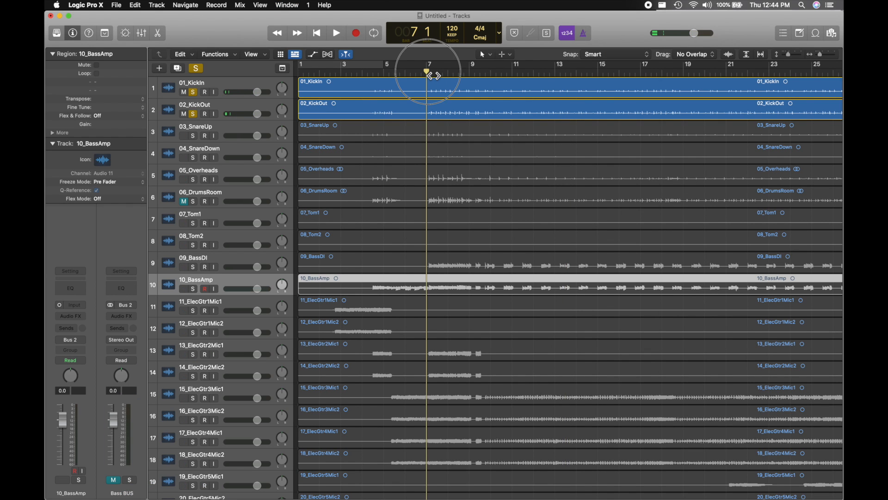
pyautogui.press('space')
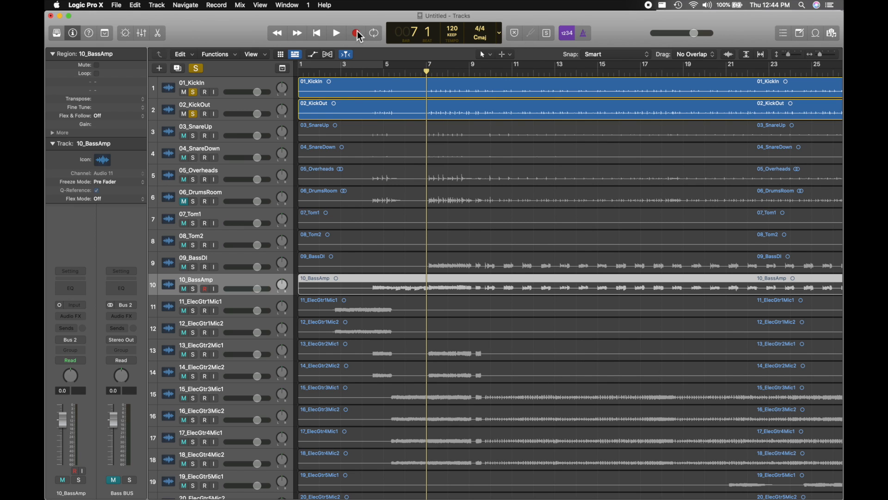
pyautogui.click(374, 33)
pyautogui.moveTo(382, 68); pyautogui.dragTo(510, 68)
pyautogui.press('space')
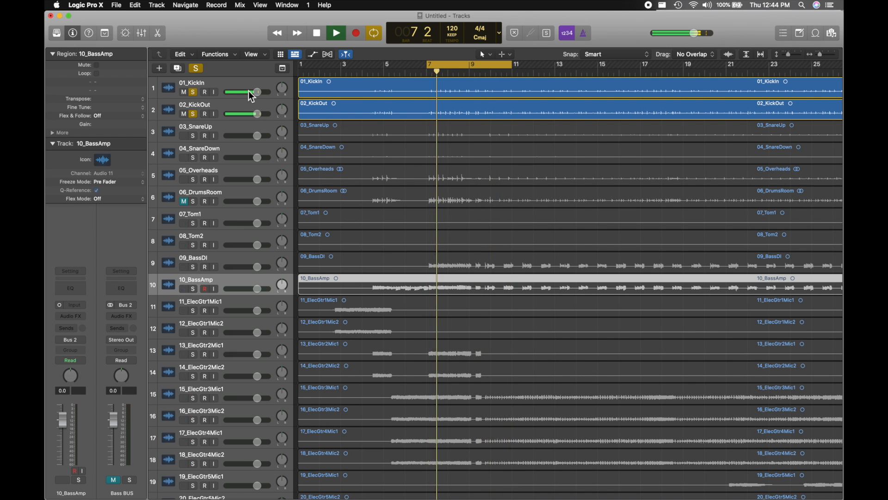
# Compare the 01_KickIn and 02_KickOut channels by toggling their solos in the mixer, ending with both soloed.
pyautogui.press('x')
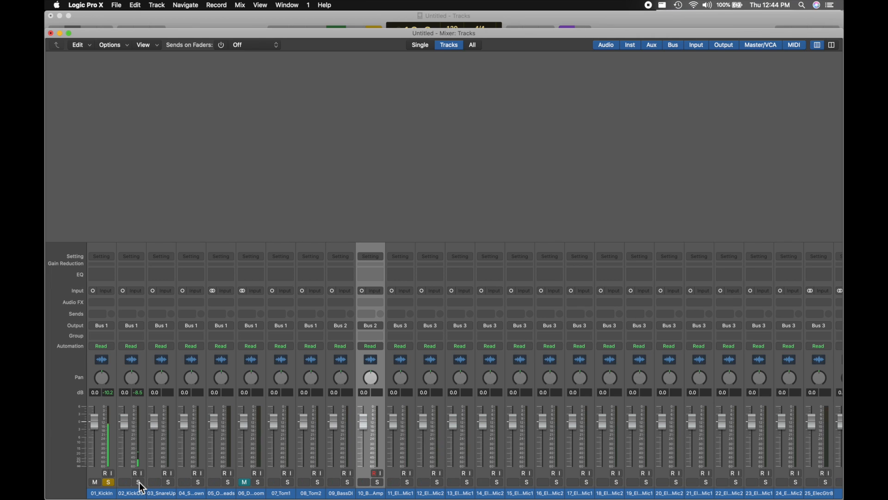
pyautogui.click(110, 483)
pyautogui.click(138, 482)
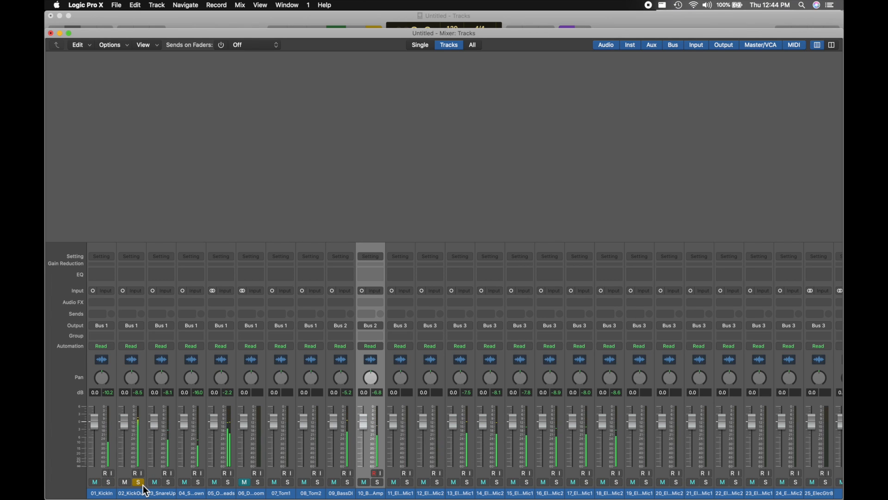
pyautogui.click(139, 482)
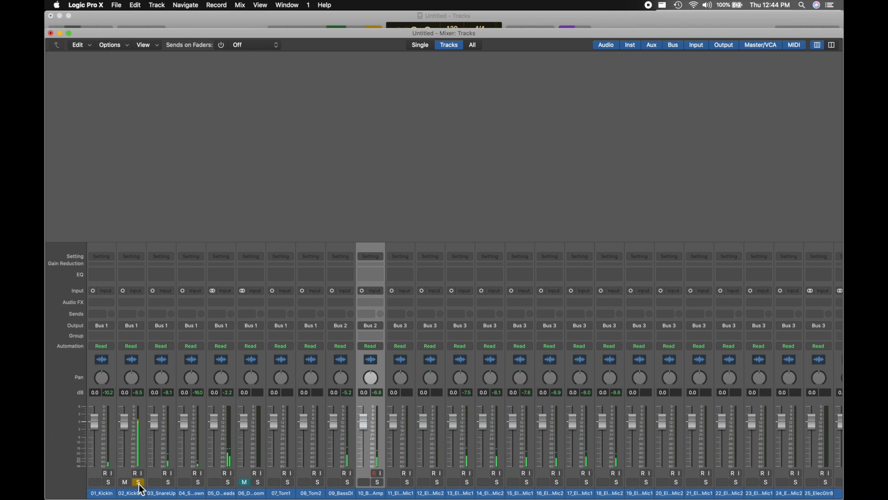
pyautogui.click(111, 483)
pyautogui.click(138, 483)
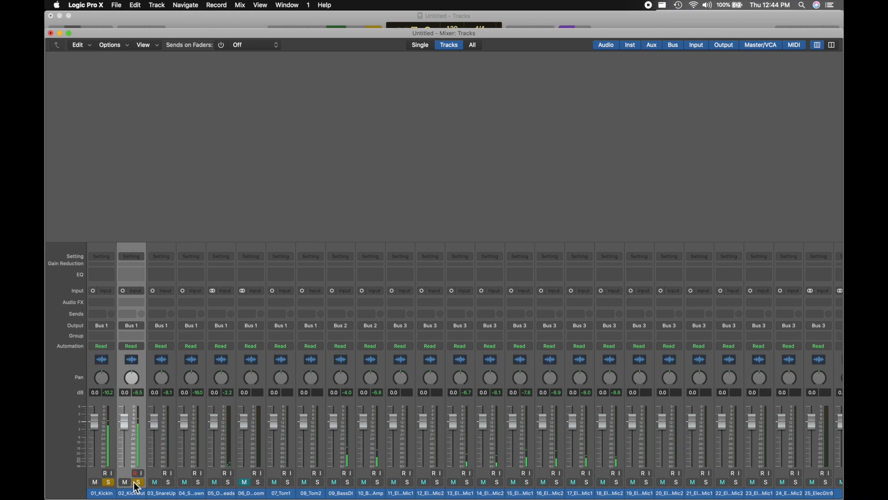
pyautogui.press('super+w')
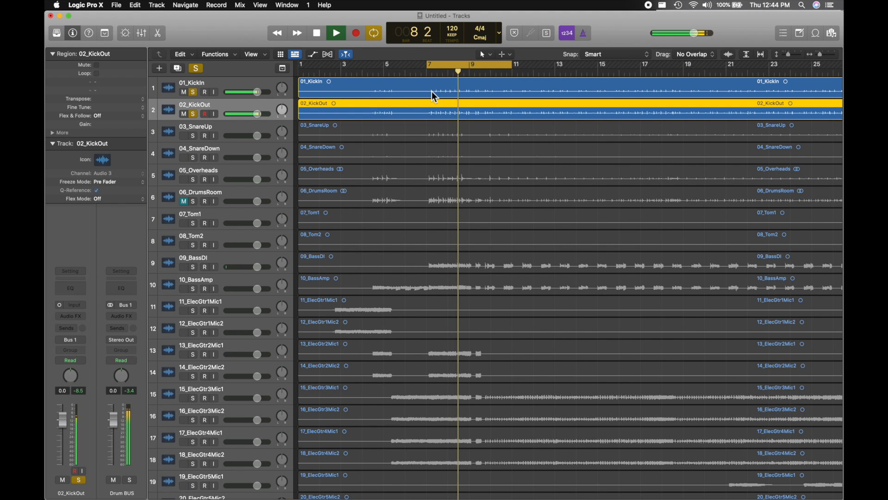
# Shift the cycle range to run from about mid-bar 10 to mid-bar 14 and start looped playback.
pyautogui.scroll(10, 475, 82)
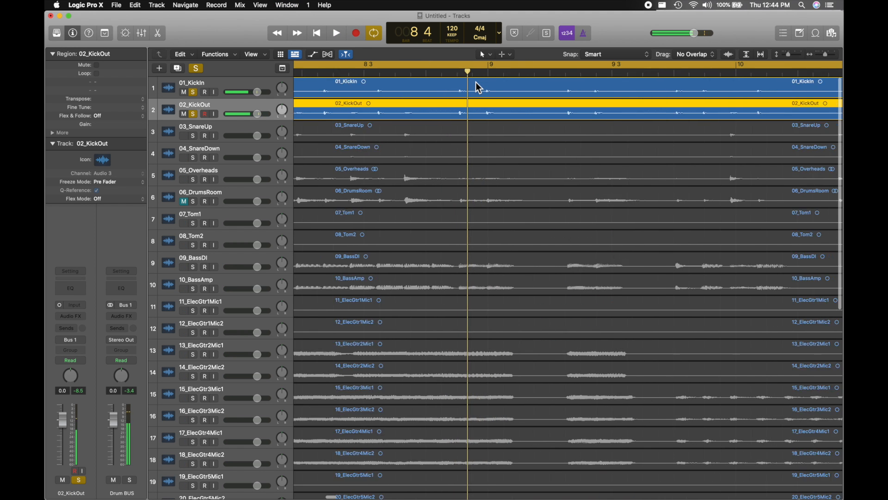
pyautogui.scroll(-10, 414, 82)
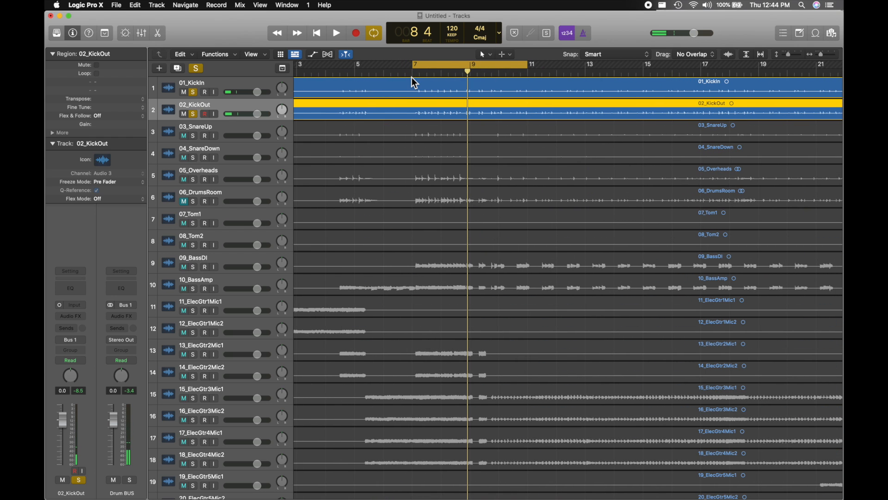
pyautogui.moveTo(439, 70); pyautogui.dragTo(544, 72)
pyautogui.press('space')
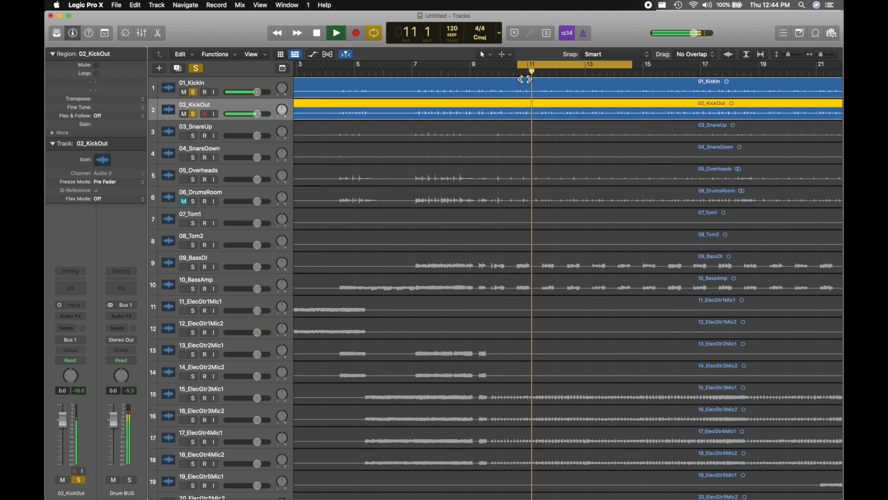
# Compare the 01_KickIn and 02_KickOut channels in the mixer by toggling their solos, leaving only 01_KickIn soloed.
pyautogui.press('x')
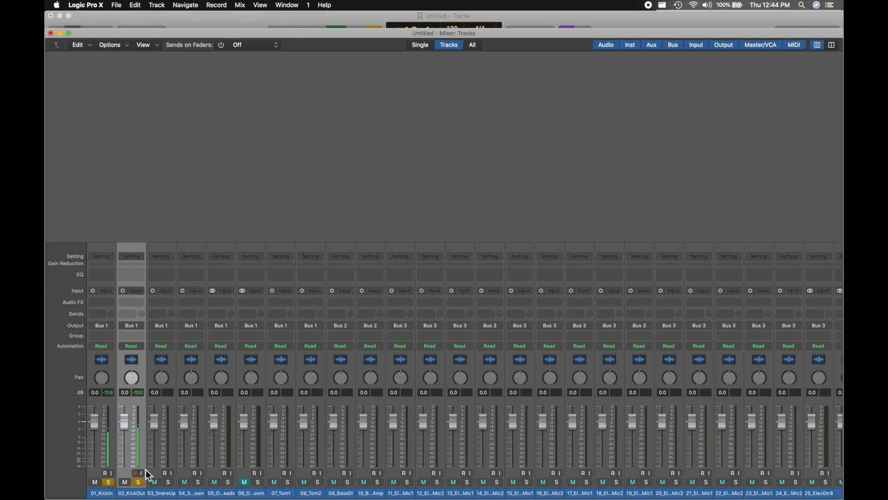
pyautogui.click(139, 484)
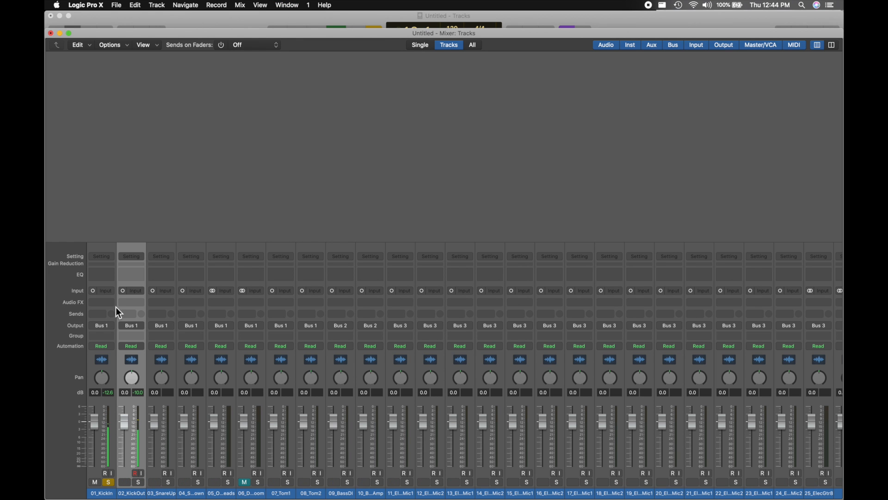
pyautogui.click(139, 483)
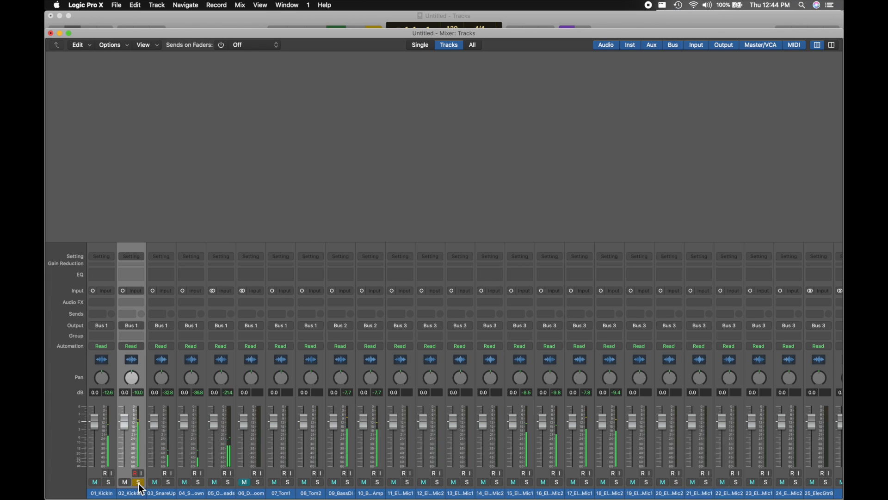
pyautogui.click(139, 483)
pyautogui.click(110, 483)
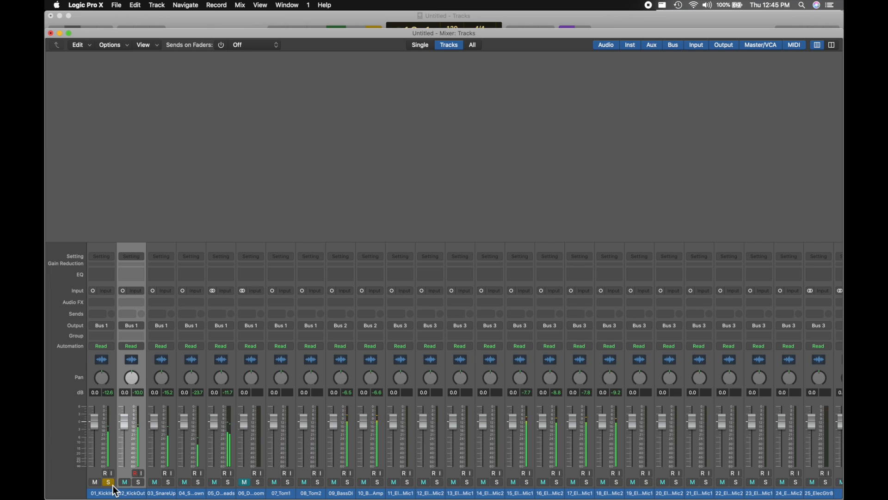
pyautogui.click(139, 482)
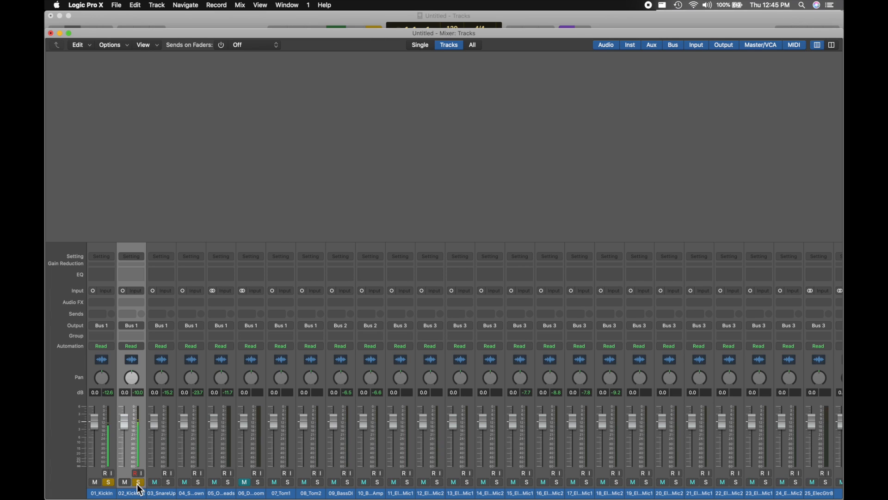
pyautogui.click(139, 482)
# Insert a mono Compressor on the 01_KickIn channel and play the loop through it.
pyautogui.click(107, 305)
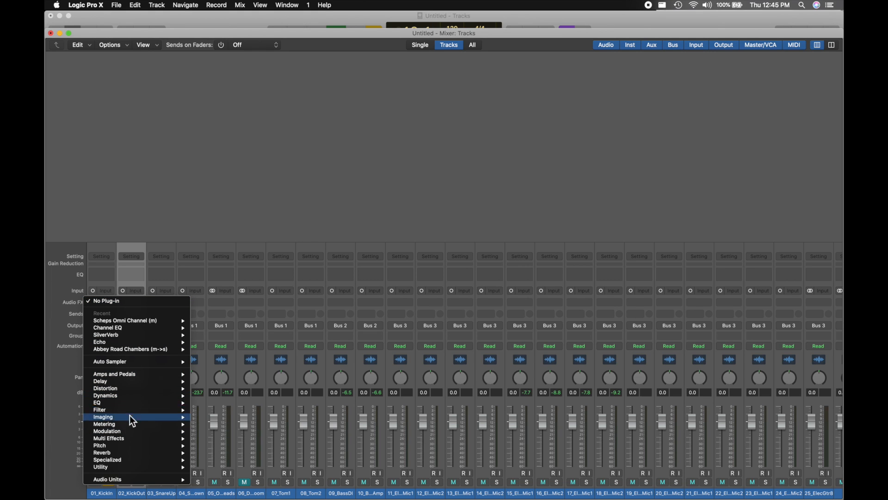
pyautogui.moveTo(138, 392)
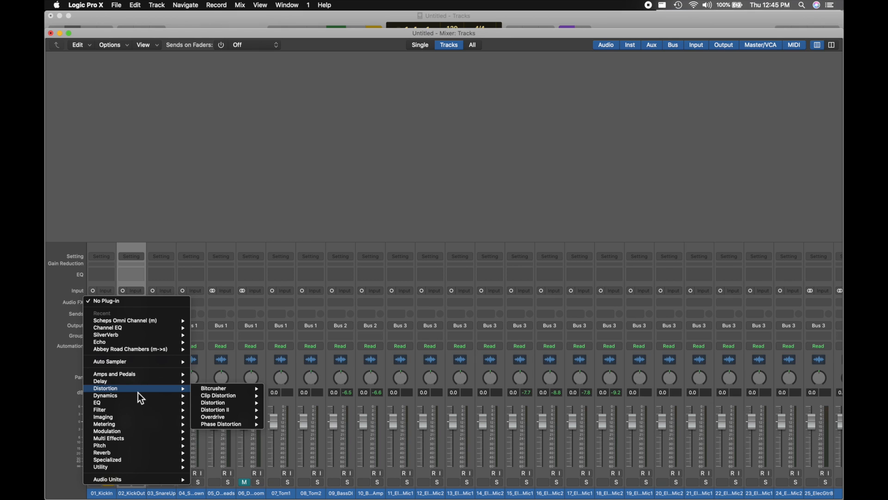
pyautogui.moveTo(222, 405)
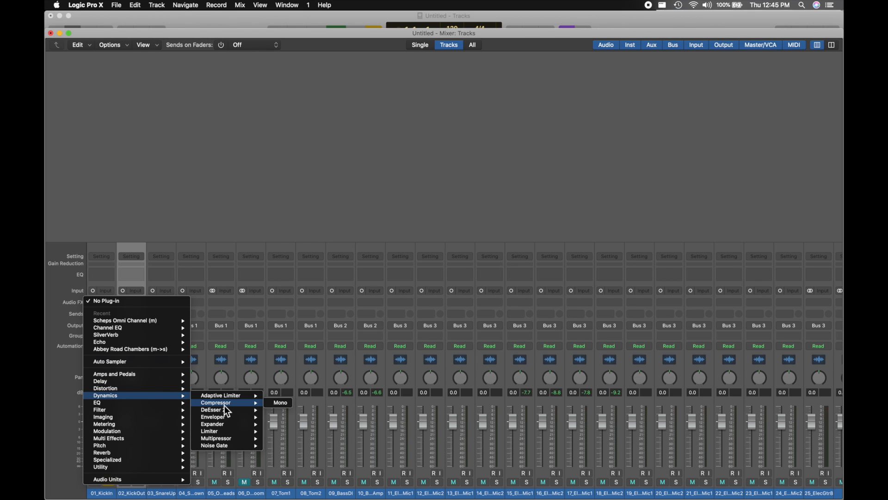
pyautogui.click(272, 403)
pyautogui.press('space')
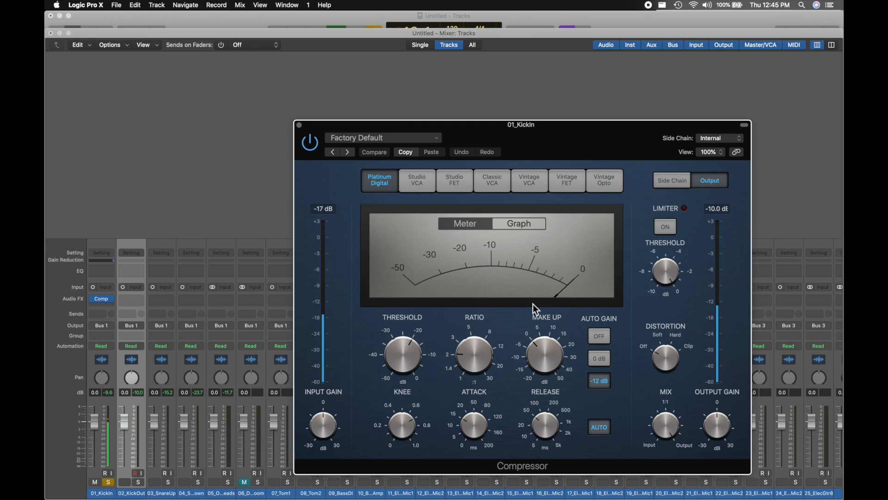
# Lower the 01_KickIn compressor's threshold and set its attack to about 35 ms, checking the sound against bypass.
pyautogui.click(416, 354)
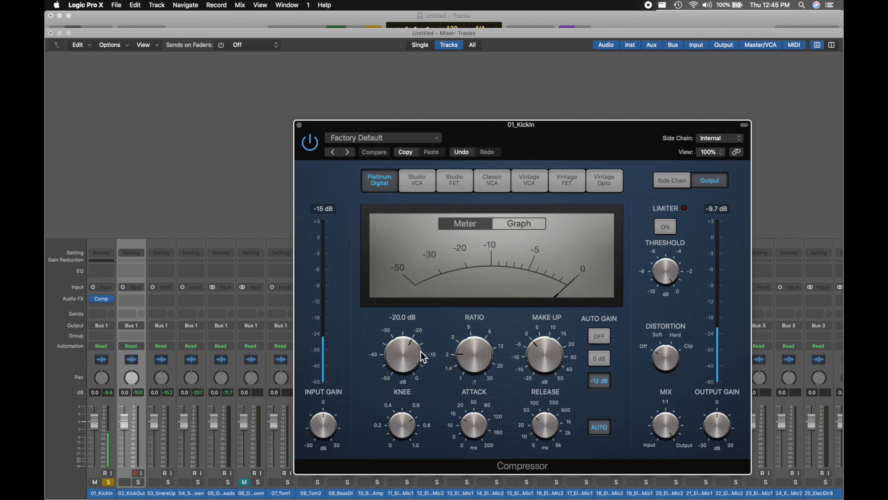
pyautogui.moveTo(471, 358); pyautogui.dragTo(474, 349)
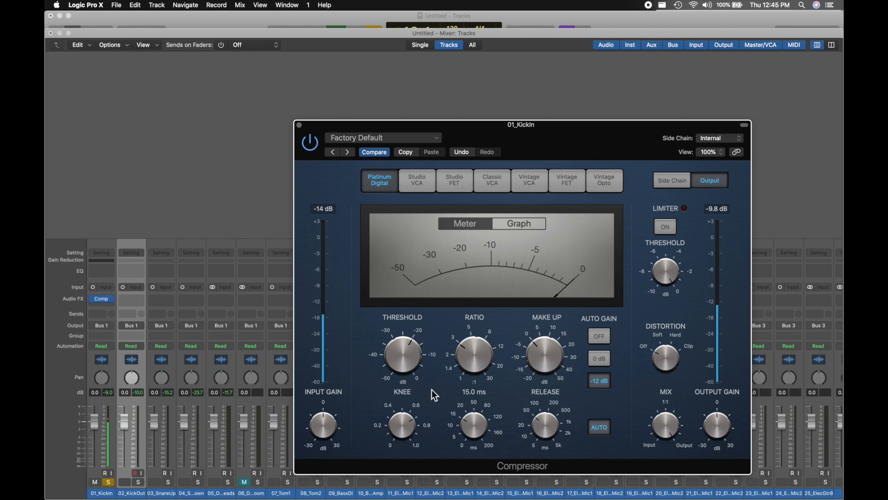
pyautogui.moveTo(403, 366)
pyautogui.mouseDown()
pyautogui.moveTo(399, 382)
pyautogui.moveTo(406, 376)
pyautogui.mouseUp()
pyautogui.moveTo(467, 428)
pyautogui.mouseDown()
pyautogui.moveTo(471, 411)
pyautogui.moveTo(467, 436)
pyautogui.mouseUp()
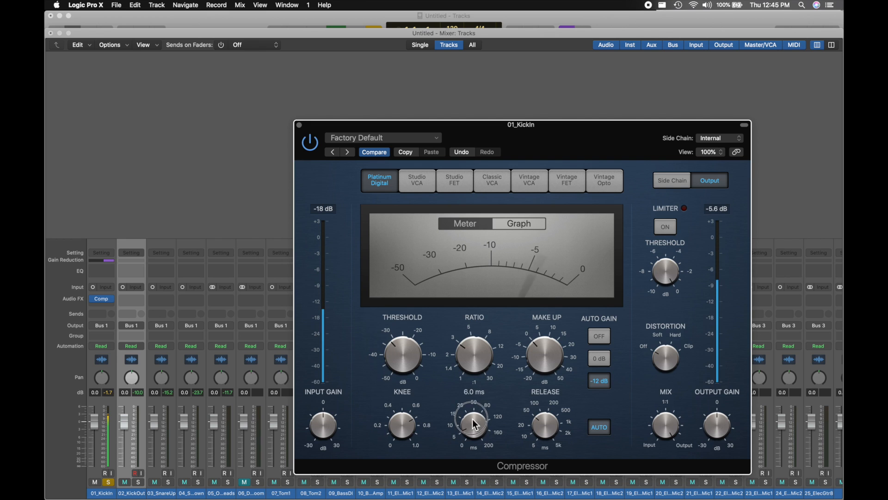
pyautogui.moveTo(472, 415); pyautogui.dragTo(474, 403)
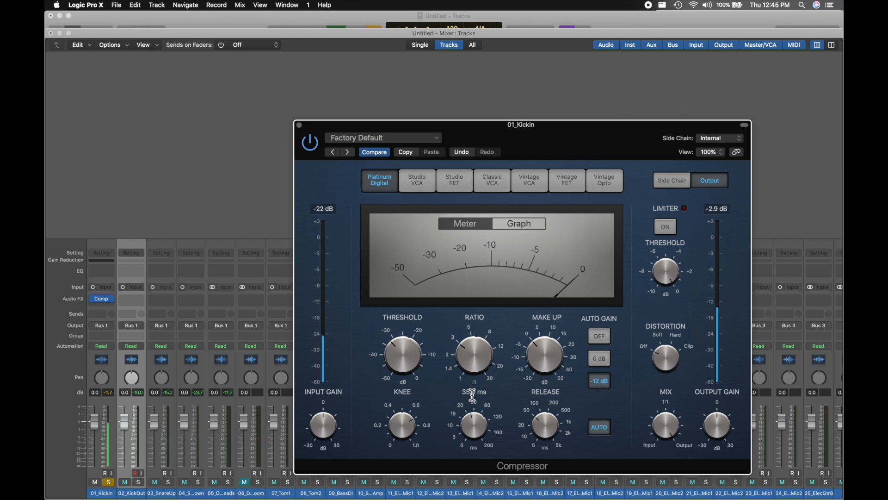
pyautogui.click(312, 146)
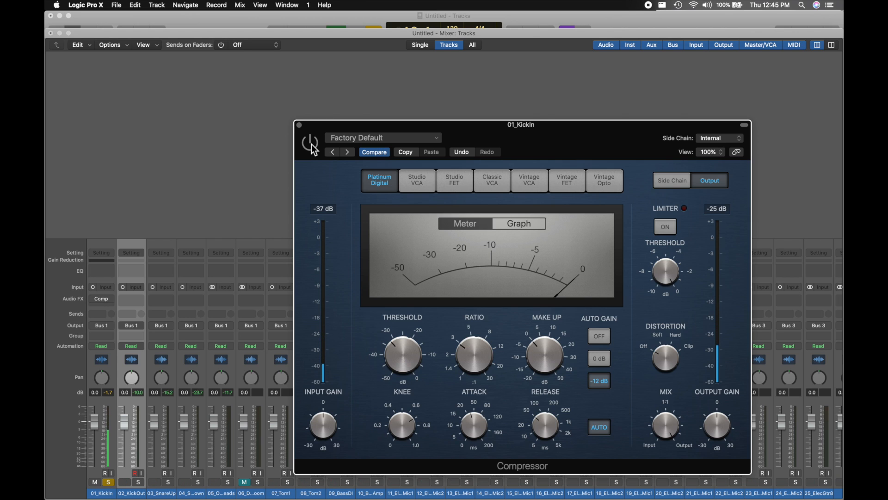
pyautogui.click(312, 146)
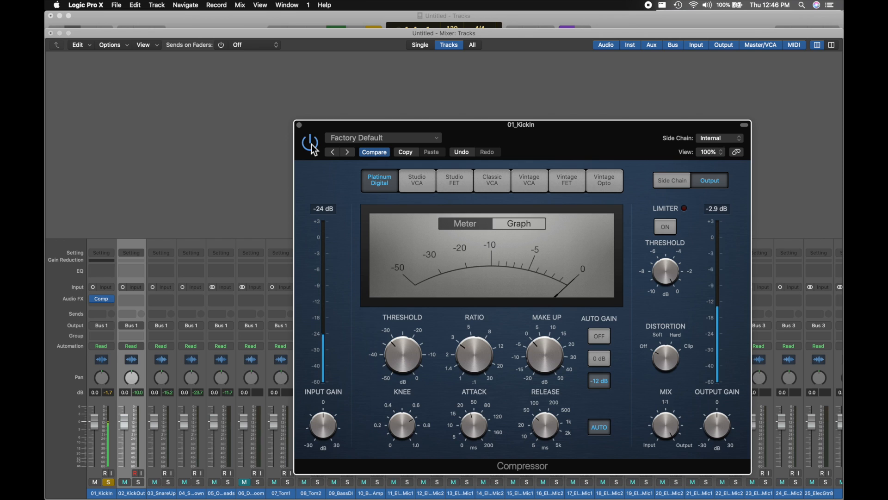
# Audition the 01_KickIn compressor's Auto Gain at Off and 0 dB, settle on -12 dB, and turn off auto release.
pyautogui.click(599, 338)
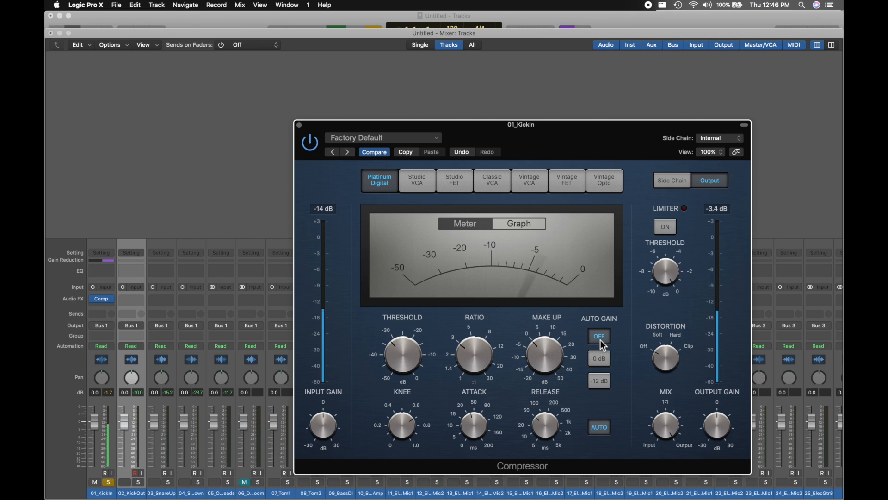
pyautogui.click(601, 359)
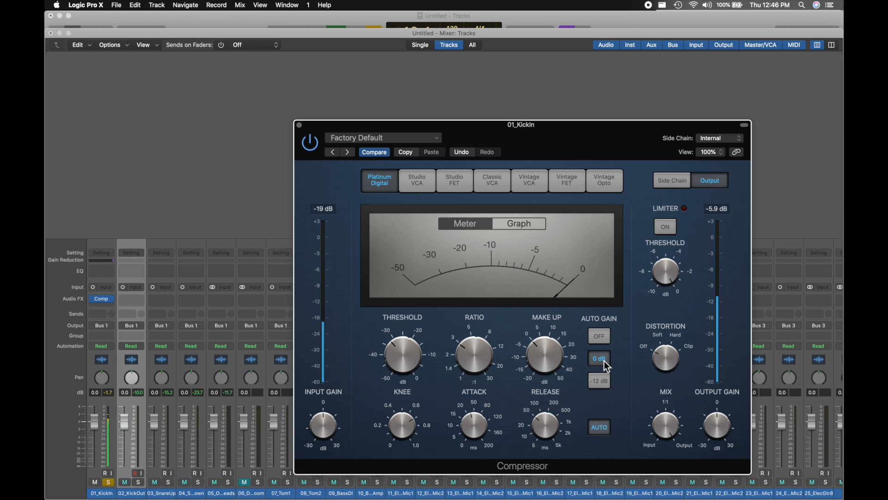
pyautogui.click(603, 335)
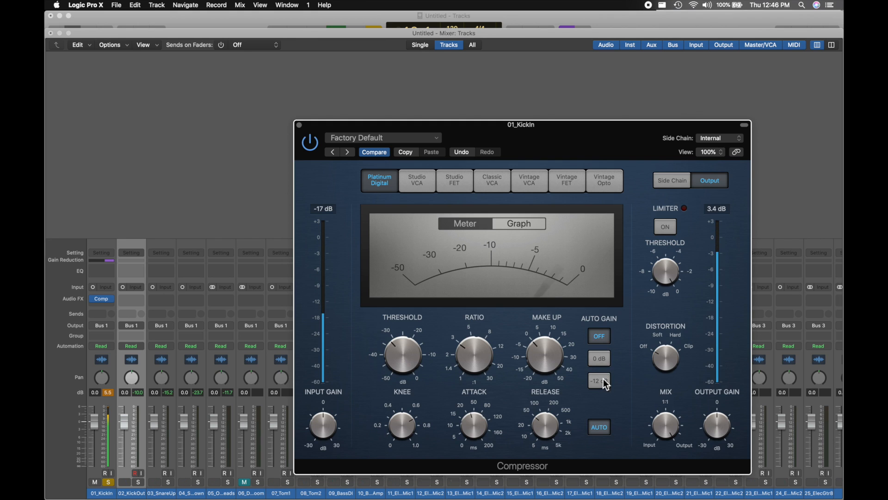
pyautogui.click(604, 379)
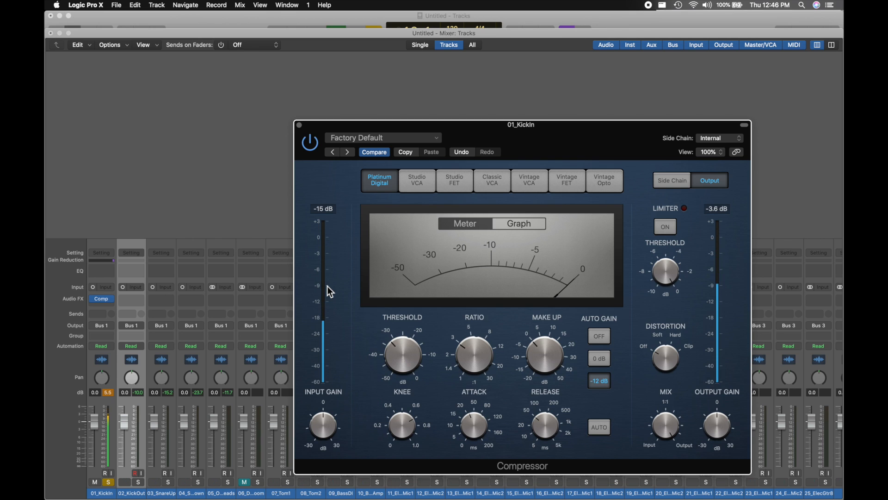
# Solo 02_KickOut as well and insert a mono Compressor on it with a threshold of about -33.5 dB and Auto Gain off.
pyautogui.click(139, 482)
pyautogui.click(133, 300)
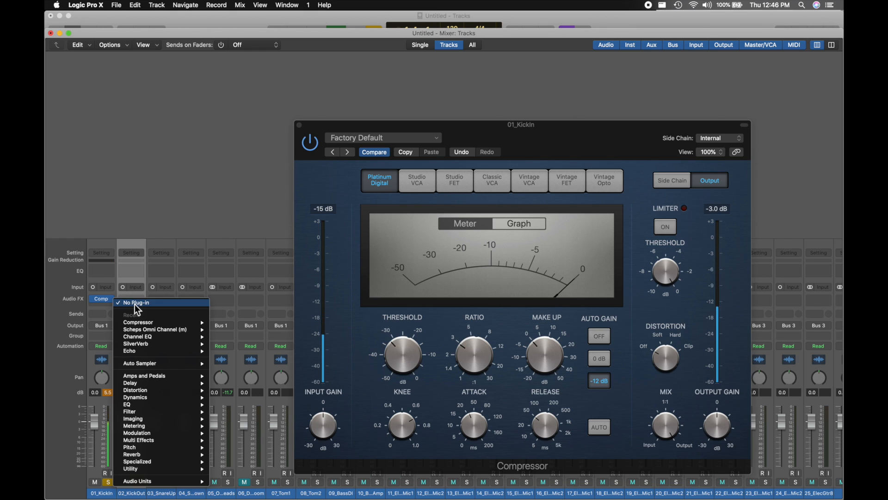
pyautogui.moveTo(155, 322)
pyautogui.click(221, 326)
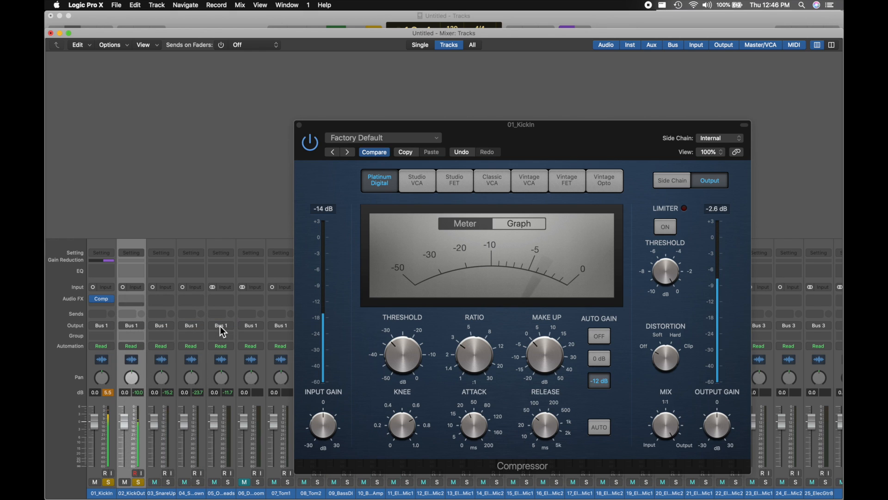
pyautogui.moveTo(424, 368); pyautogui.dragTo(430, 402)
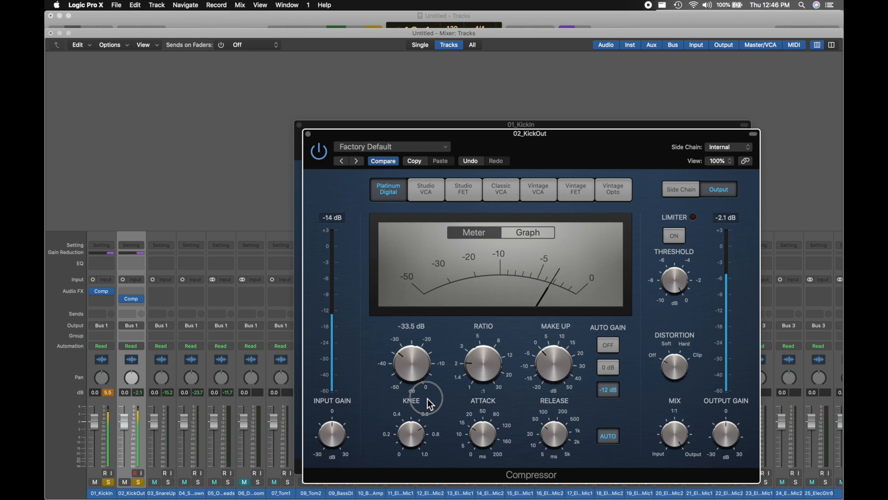
pyautogui.click(608, 344)
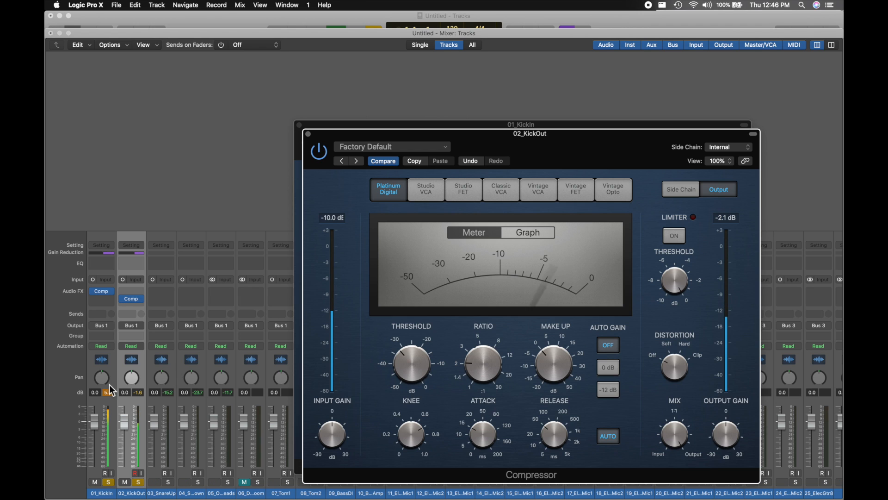
# With only 02_KickOut soloed, move its compressor to the first effect slot and check it against bypass.
pyautogui.click(107, 482)
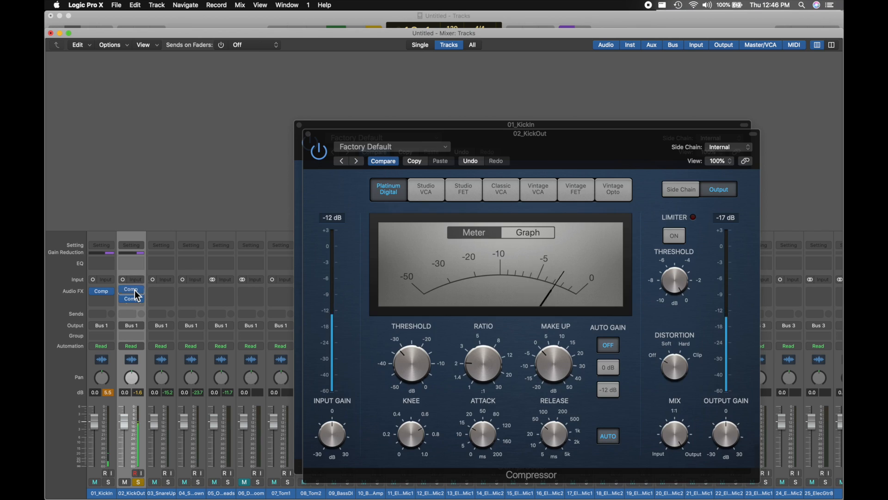
pyautogui.moveTo(126, 298)
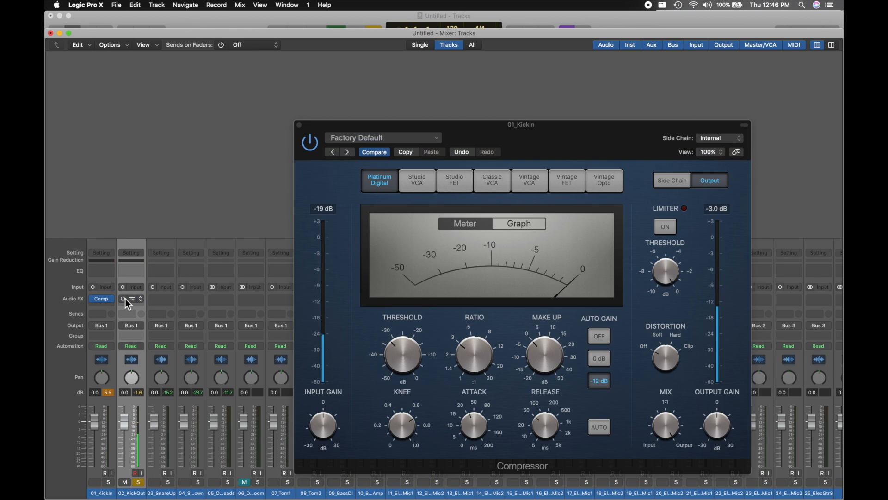
pyautogui.click(125, 298)
# Compare the compressed 01_KickIn and 02_KickOut channels separately and together, ending with both soloed.
pyautogui.click(138, 482)
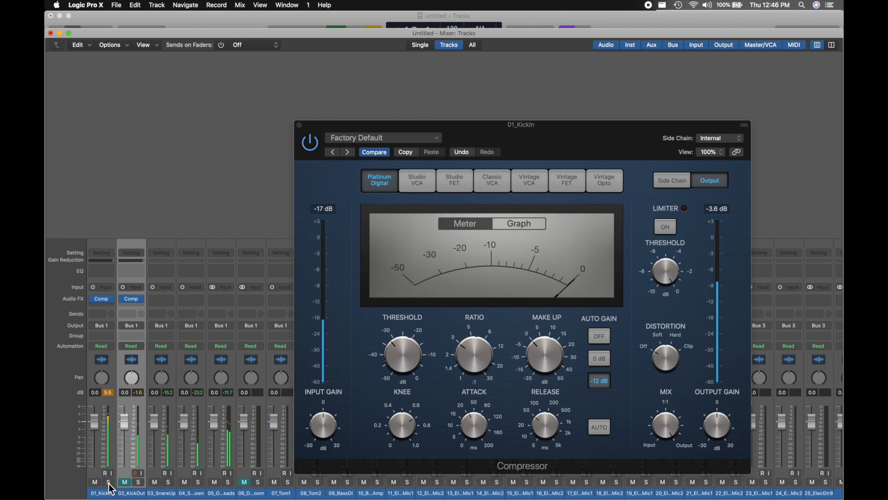
pyautogui.click(138, 483)
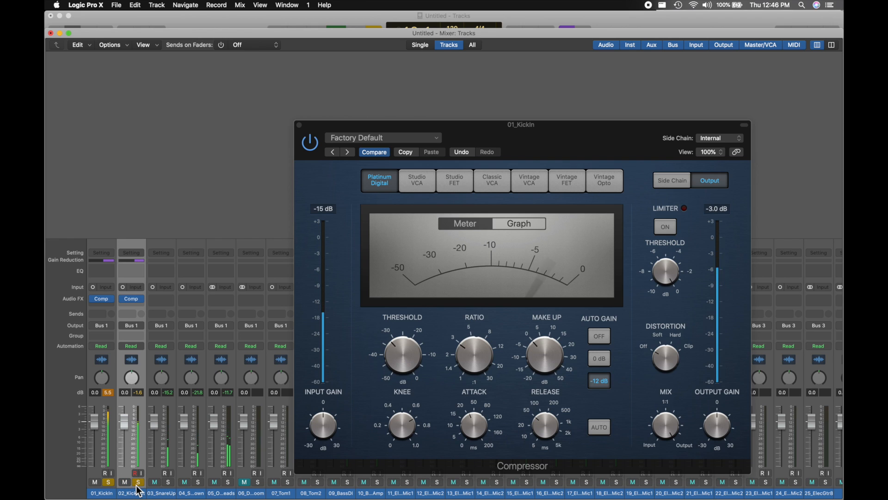
pyautogui.click(108, 482)
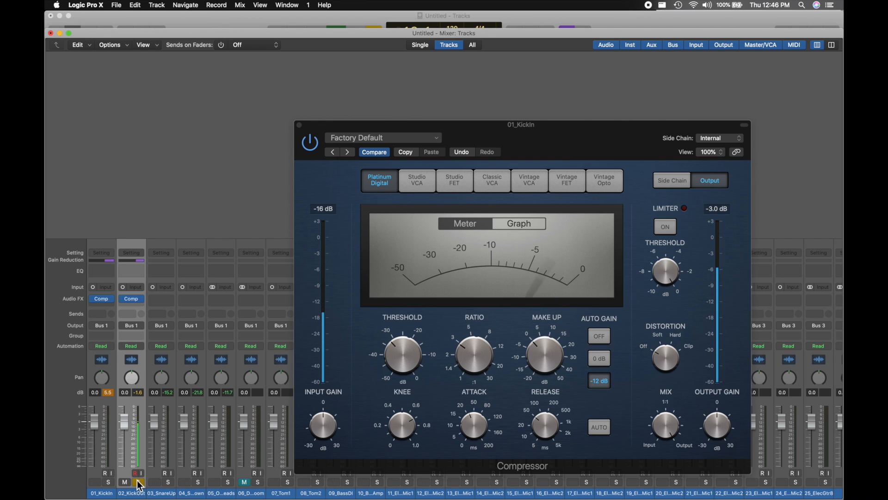
pyautogui.click(109, 482)
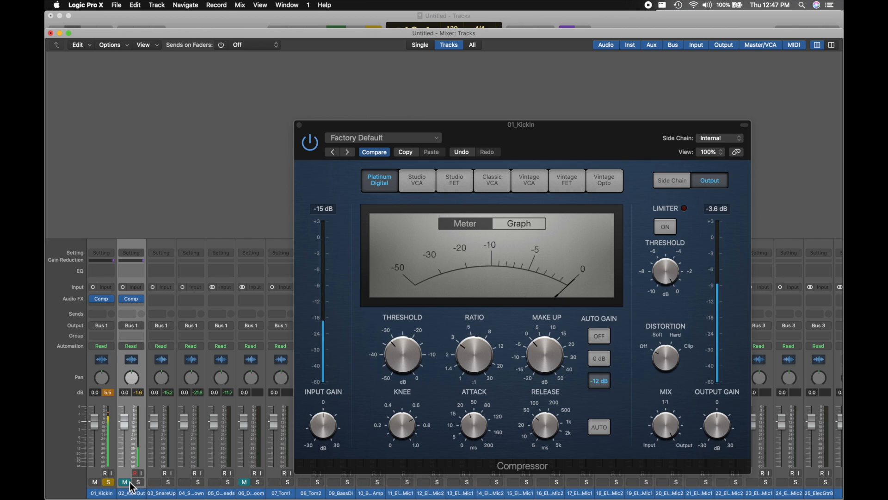
pyautogui.click(126, 482)
pyautogui.click(111, 482)
pyautogui.click(111, 482)
pyautogui.click(138, 483)
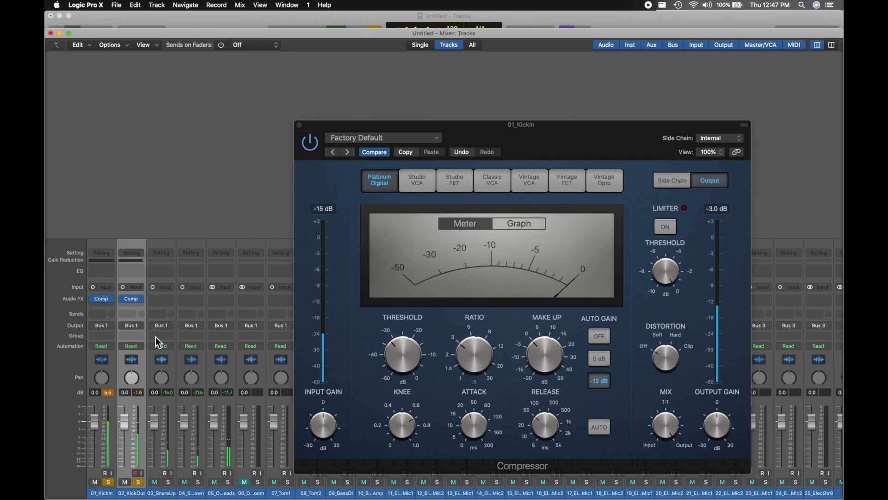
# Set the 01_KickIn compressor's Auto Gain to 0 dB.
pyautogui.click(311, 143)
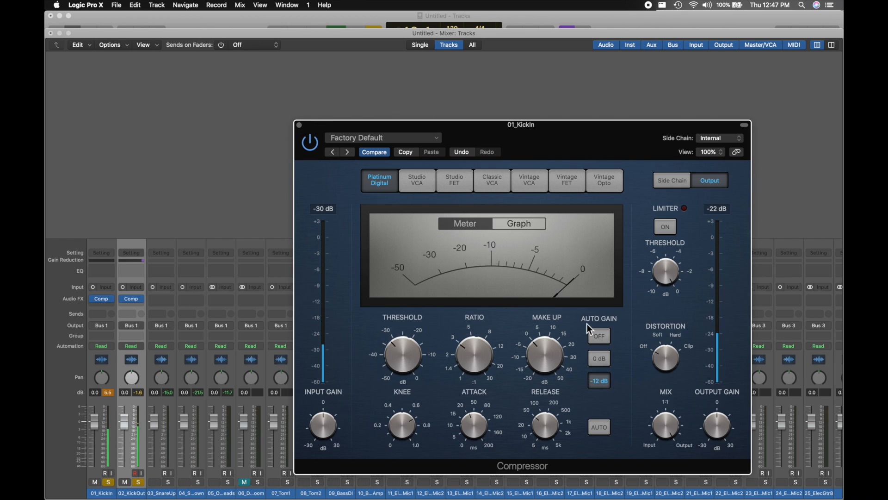
pyautogui.click(600, 359)
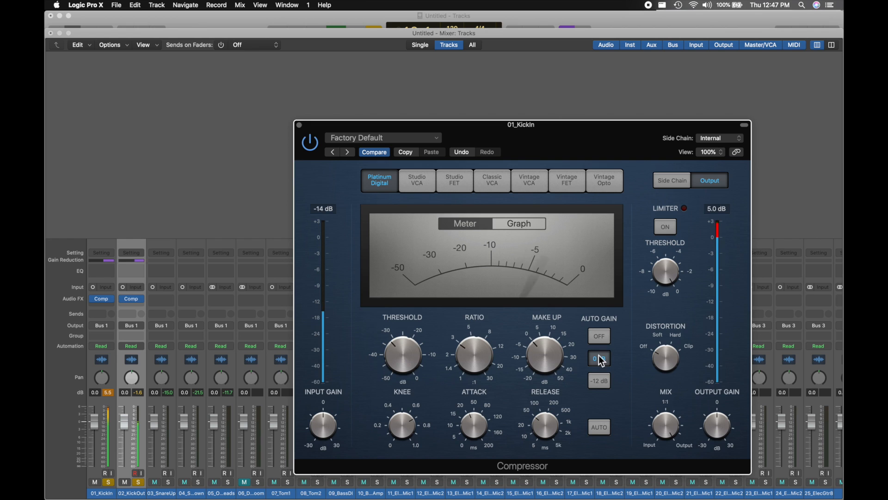
# Set the 01_KickIn compressor's Auto Gain to -12 dB.
pyautogui.click(597, 376)
pyautogui.moveTo(548, 352); pyautogui.dragTo(546, 350)
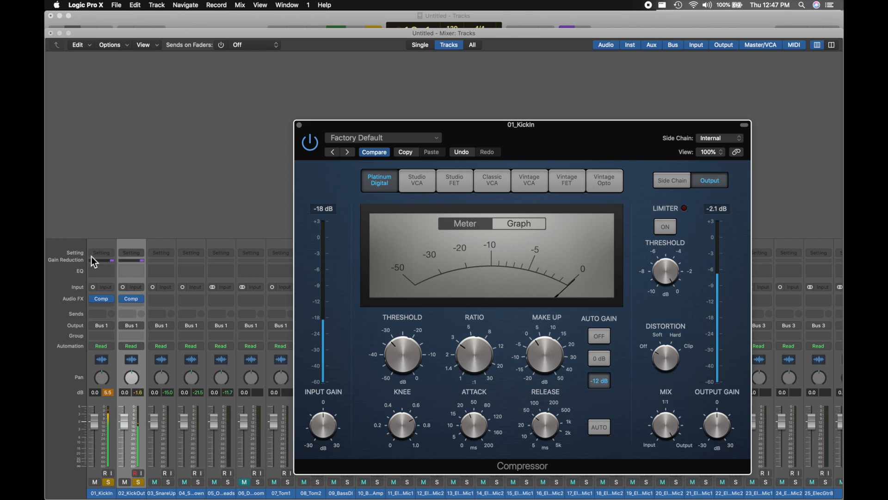
# Insert a Channel EQ on 01_KickIn and enable its low cut at about 28 Hz.
pyautogui.click(99, 271)
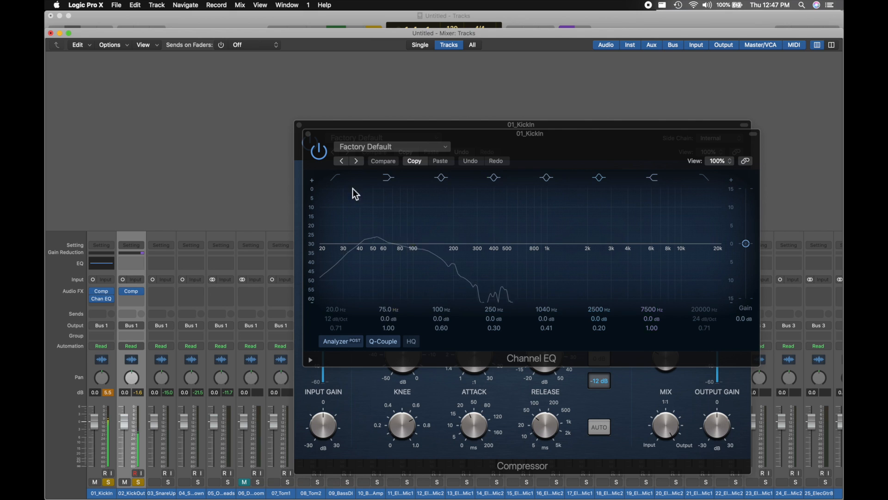
pyautogui.click(336, 179)
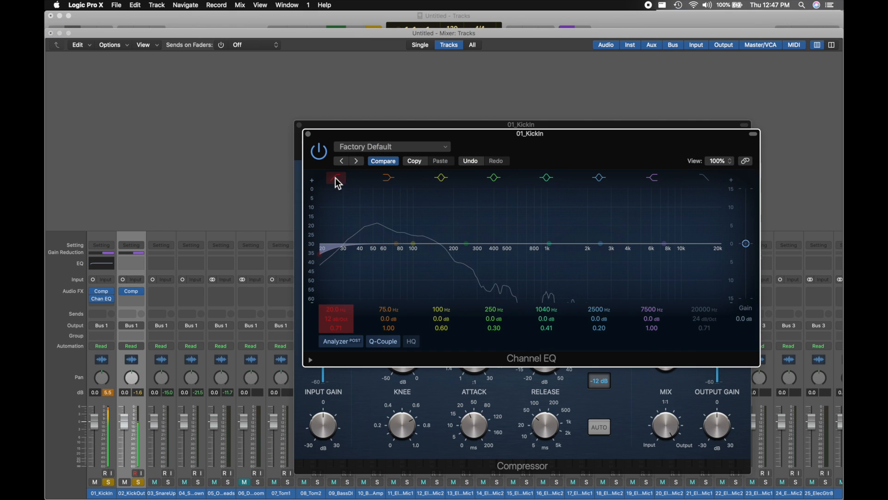
pyautogui.moveTo(324, 256); pyautogui.dragTo(343, 258)
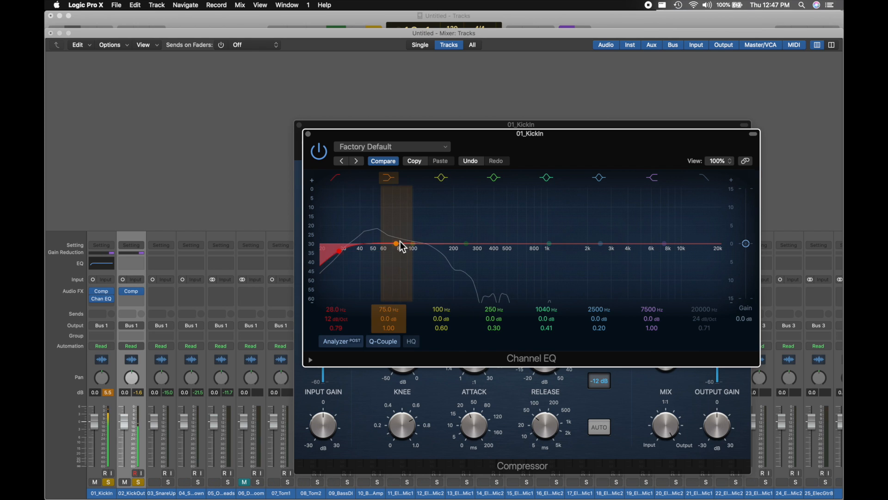
# Shape the 01_KickIn EQ with +3.3 dB at 52 Hz (Q 2.10), low cut at 30.2 Hz and -2.2 dB at 282 Hz.
pyautogui.moveTo(413, 244); pyautogui.dragTo(379, 231)
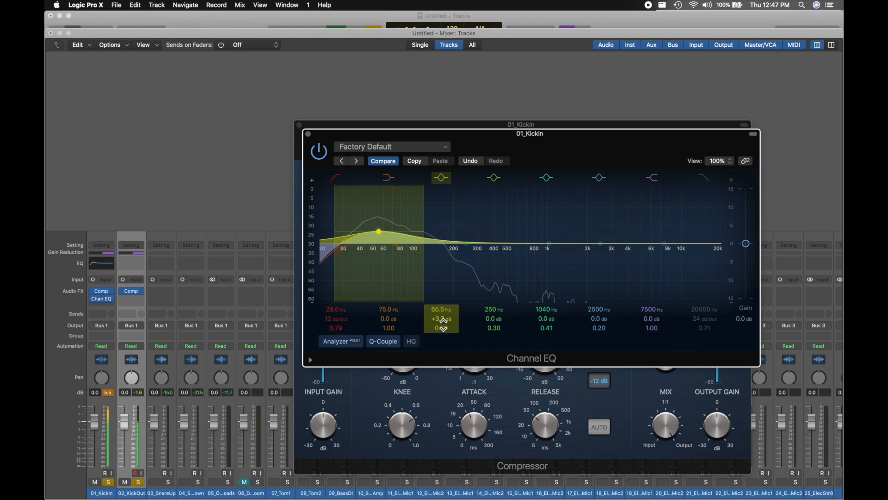
pyautogui.moveTo(442, 328); pyautogui.dragTo(447, 332)
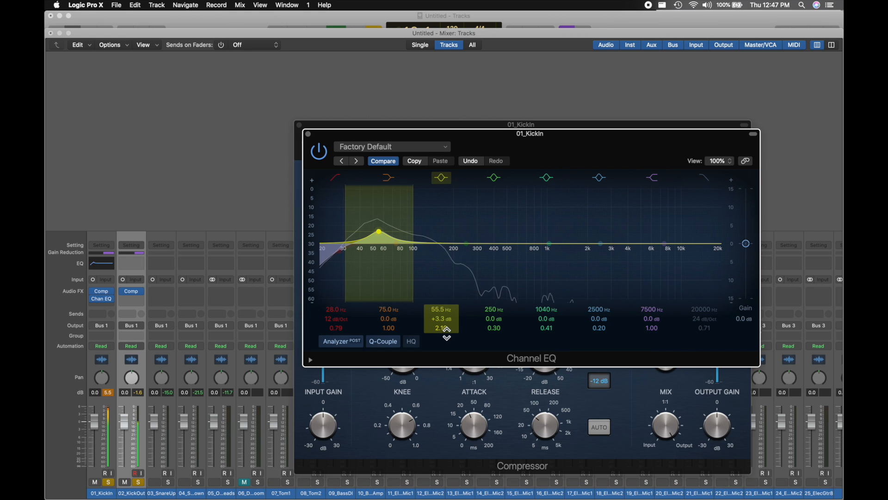
pyautogui.moveTo(380, 234); pyautogui.dragTo(343, 250)
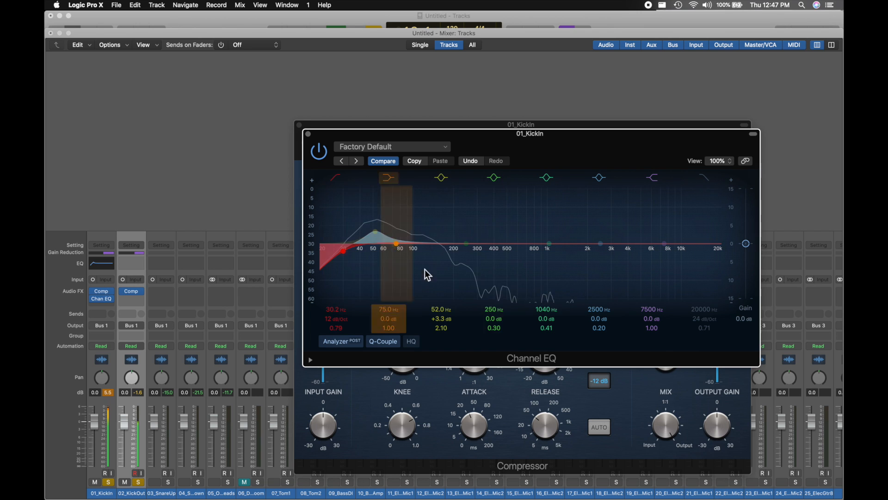
pyautogui.moveTo(469, 244)
pyautogui.mouseDown()
pyautogui.moveTo(474, 226)
pyautogui.moveTo(480, 260)
pyautogui.moveTo(475, 254)
pyautogui.mouseUp()
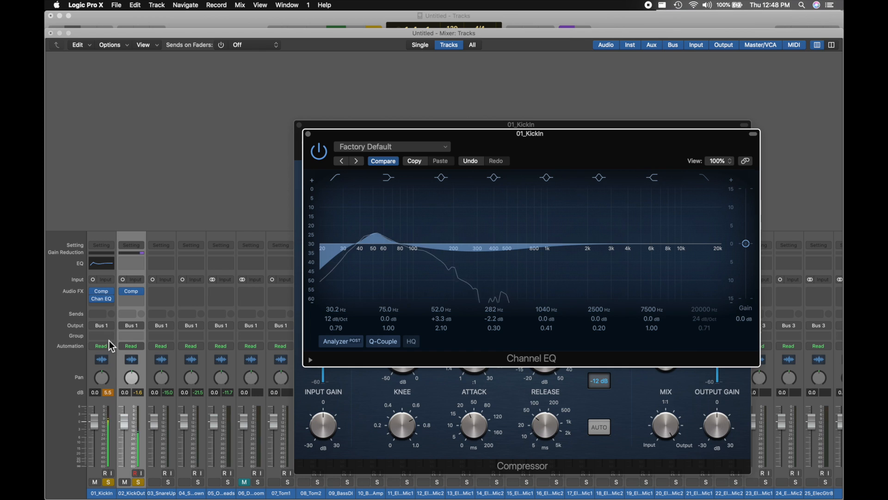
# Turn off Auto Gain on the 01_KickIn compressor, set Make Up to 9.5 dB and reset the channel's peak reading.
pyautogui.click(103, 293)
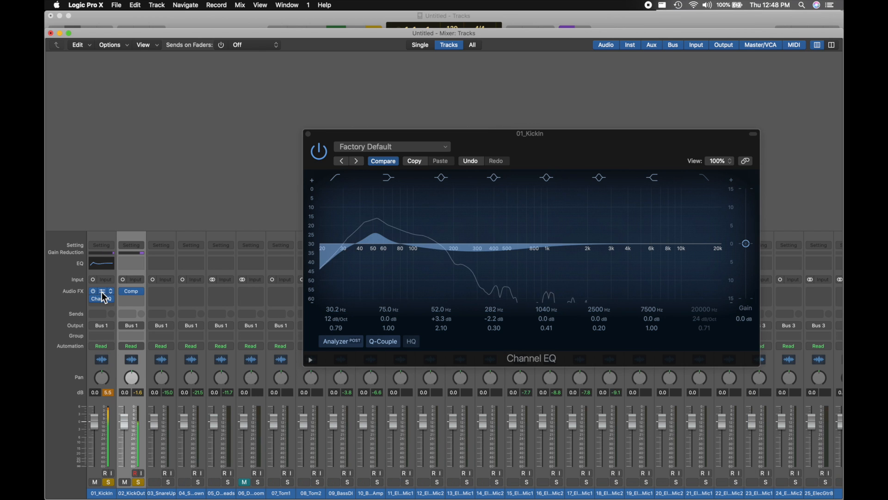
pyautogui.click(100, 292)
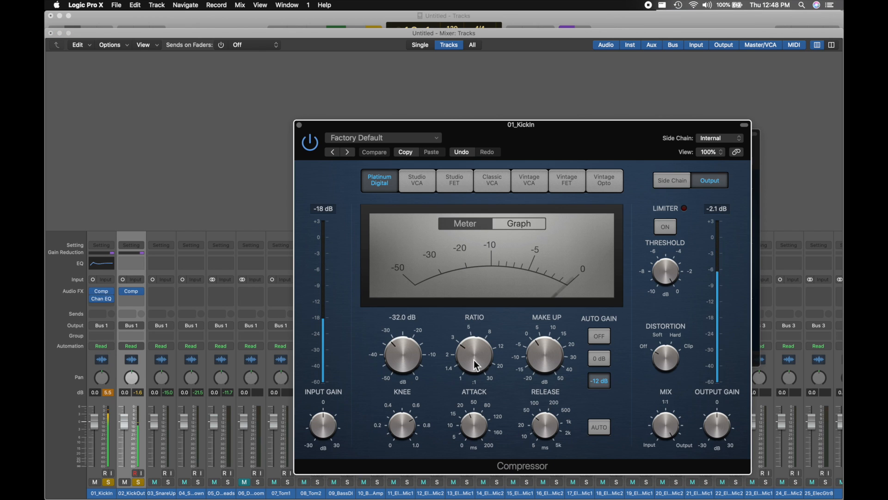
pyautogui.click(594, 357)
pyautogui.click(596, 338)
pyautogui.moveTo(557, 360); pyautogui.dragTo(570, 327)
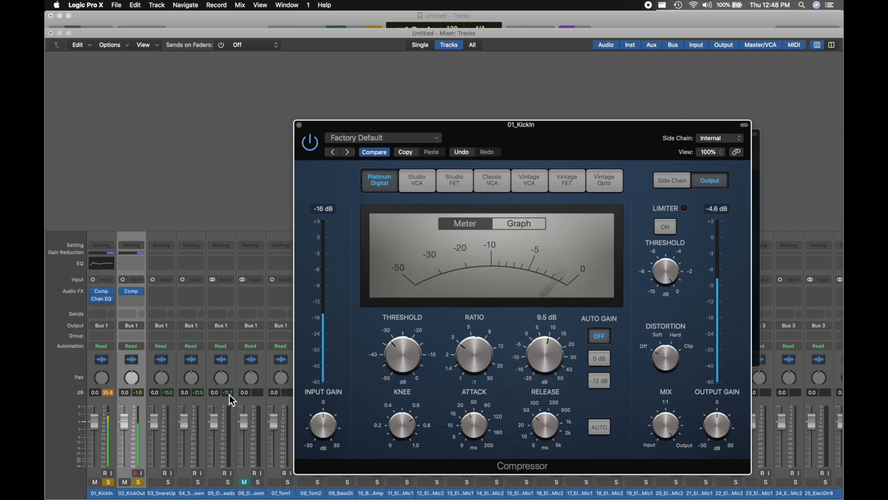
pyautogui.click(108, 392)
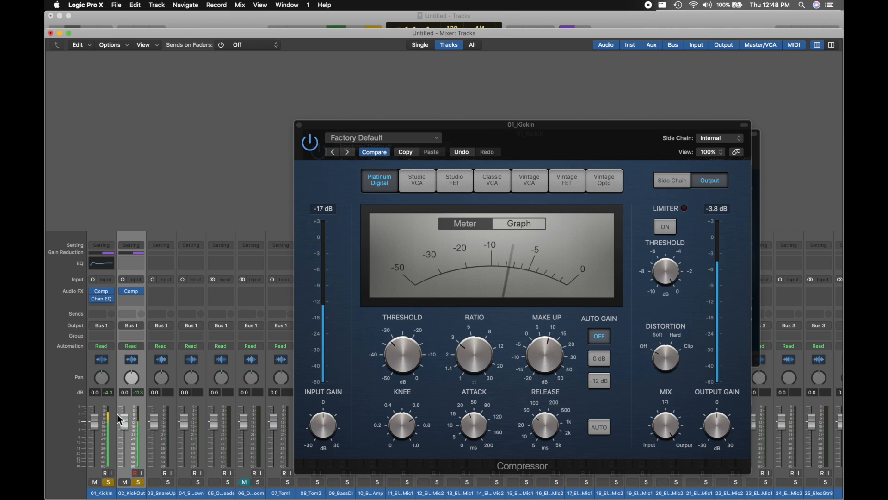
# Leave only 02_KickOut soloed and insert a Channel EQ on it.
pyautogui.click(110, 481)
pyautogui.click(129, 299)
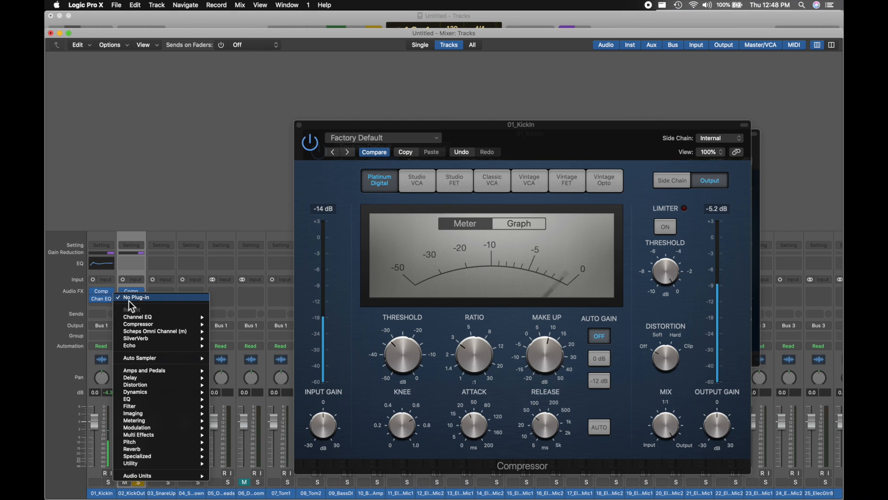
pyautogui.click(133, 292)
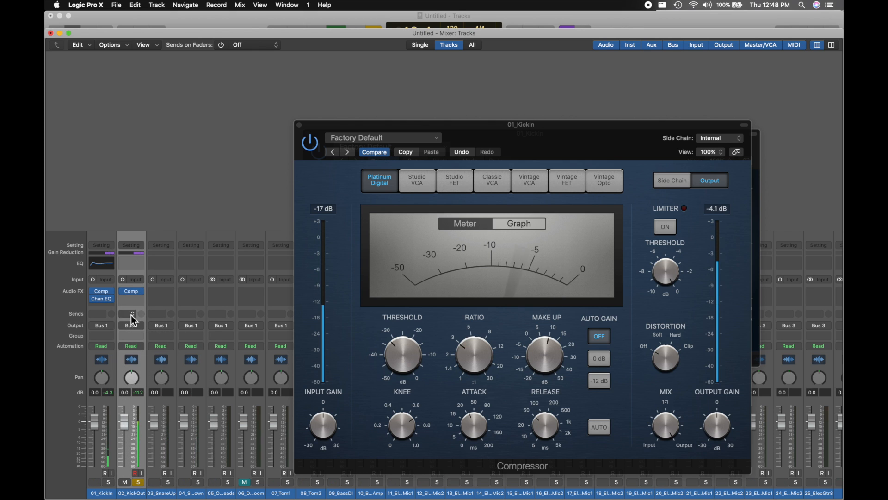
pyautogui.click(126, 262)
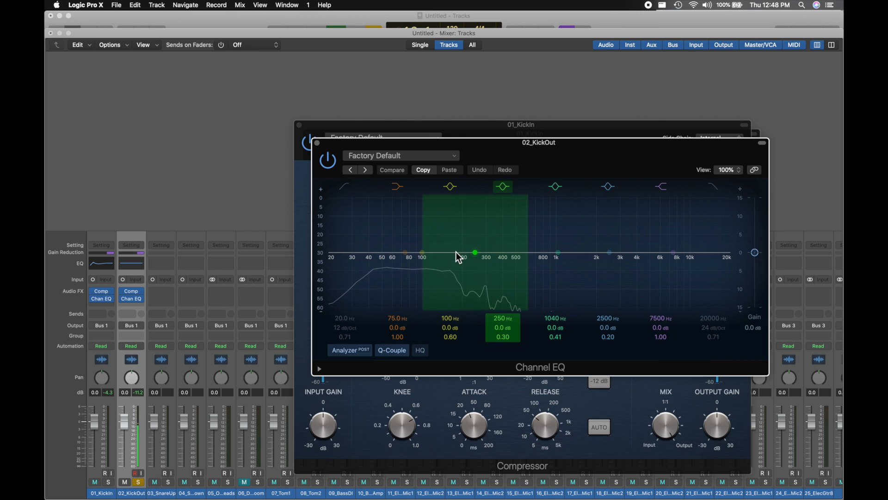
# On the 02_KickOut EQ, cut 4.0 dB at 206 Hz and boost 5.5 dB at 3920 Hz with a Q of 0.88.
pyautogui.moveTo(424, 254); pyautogui.dragTo(388, 210)
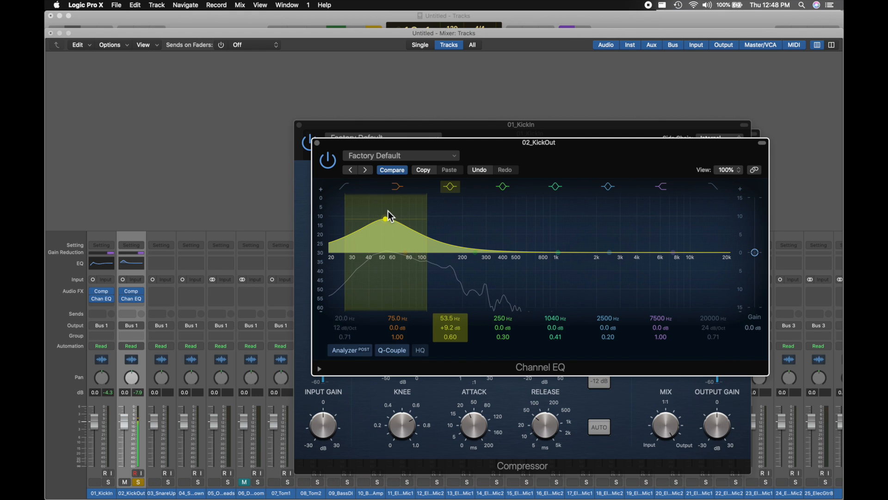
pyautogui.moveTo(387, 219); pyautogui.dragTo(471, 282)
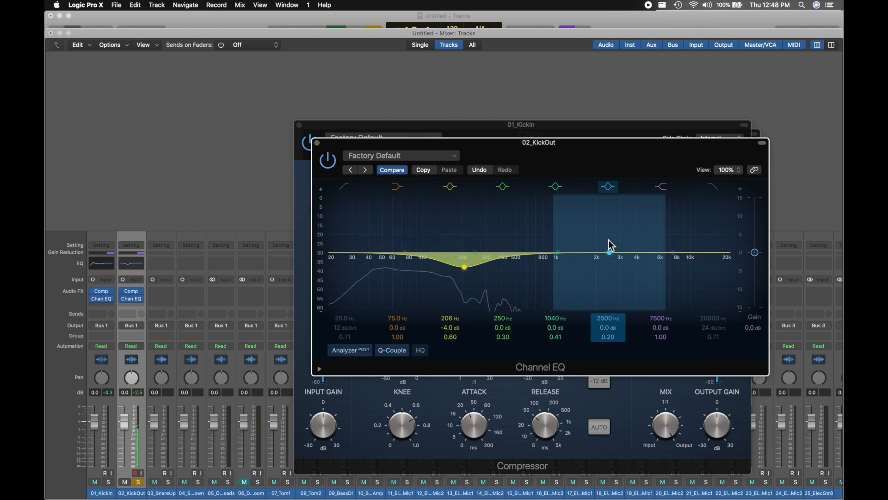
pyautogui.moveTo(610, 253); pyautogui.dragTo(636, 231)
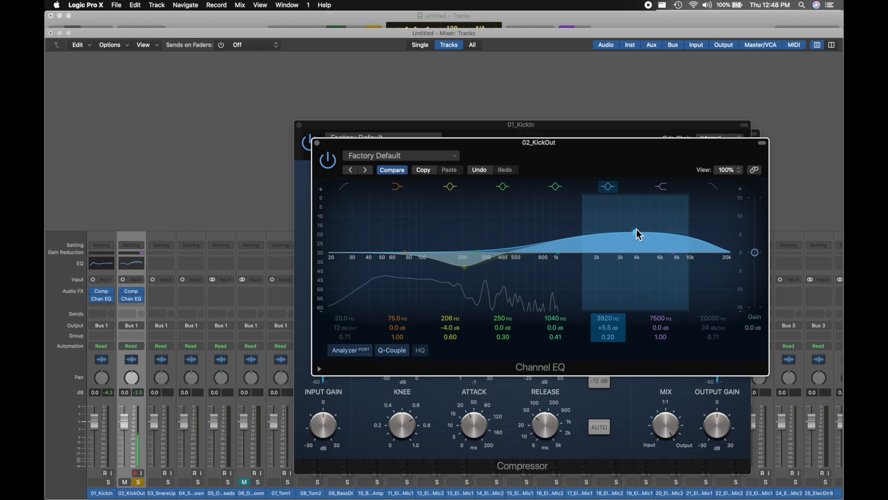
pyautogui.moveTo(604, 340); pyautogui.dragTo(605, 326)
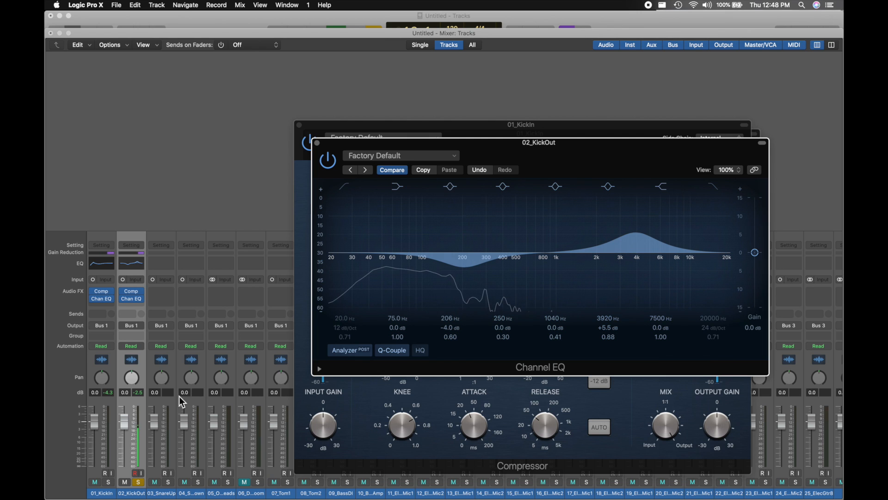
# Compare both equalized kick tracks together with 01_KickIn alone, ending with both soloed.
pyautogui.click(108, 482)
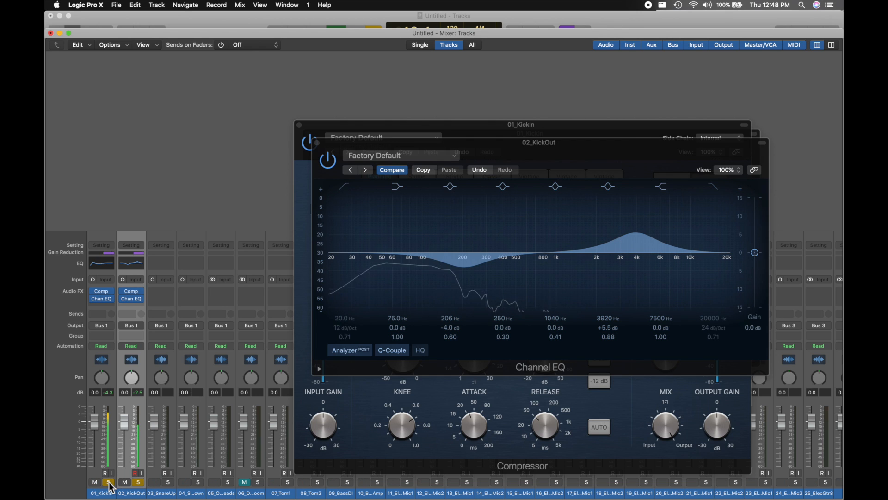
pyautogui.click(138, 483)
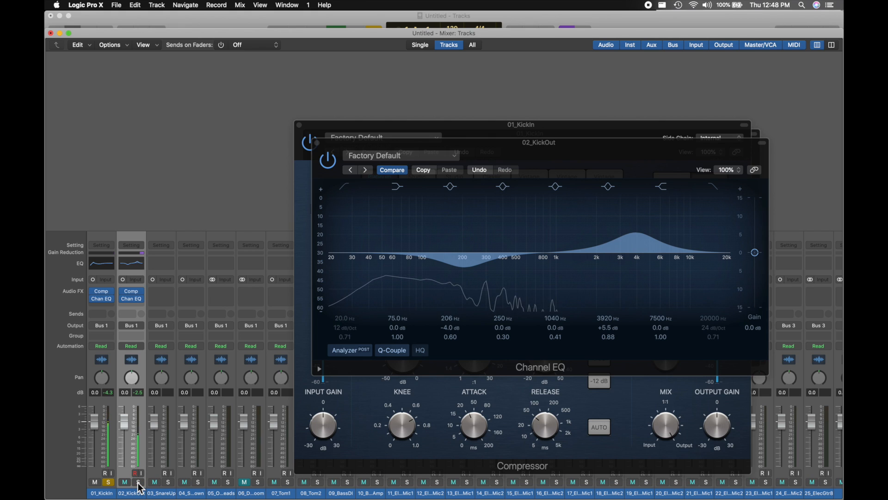
pyautogui.click(138, 482)
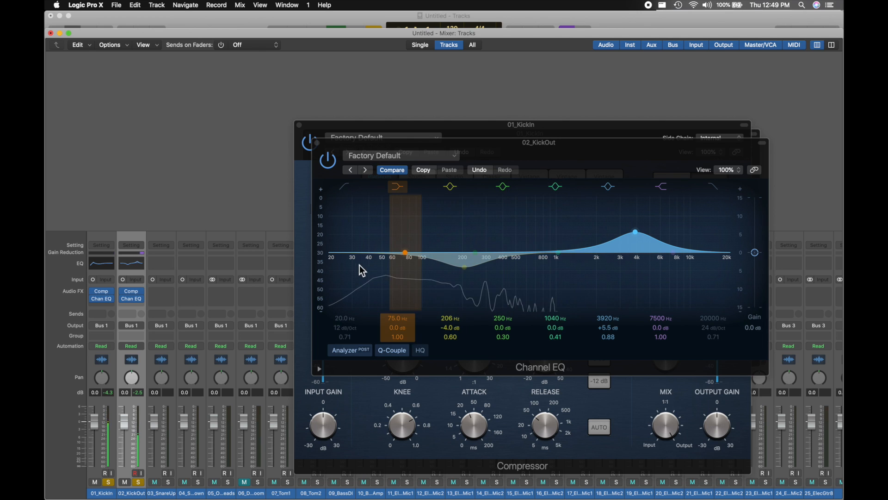
# Refine the 02_KickOut EQ with a 1.4 dB cut at 1060 Hz and a 7.3 dB boost at 4040 Hz.
pyautogui.click(560, 252)
pyautogui.moveTo(560, 254)
pyautogui.mouseDown()
pyautogui.moveTo(560, 223)
pyautogui.moveTo(562, 281)
pyautogui.moveTo(561, 257)
pyautogui.mouseUp()
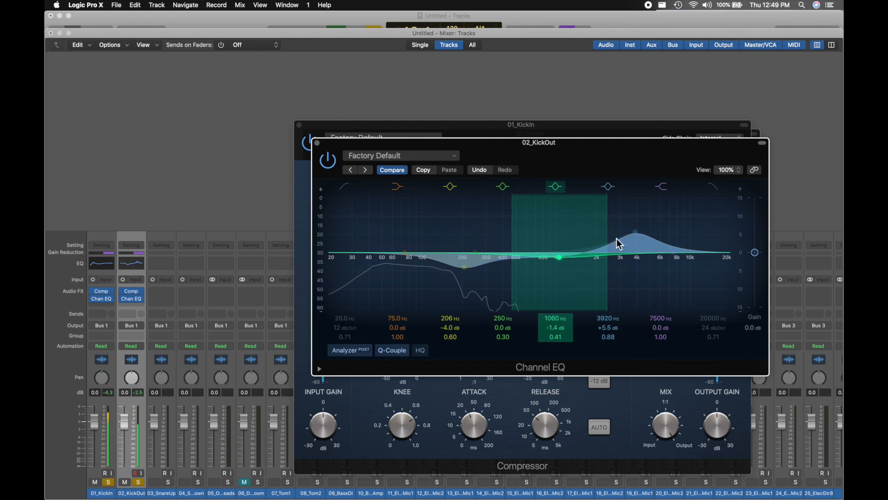
pyautogui.click(638, 233)
pyautogui.moveTo(640, 236)
pyautogui.mouseDown()
pyautogui.moveTo(648, 295)
pyautogui.moveTo(634, 214)
pyautogui.moveTo(638, 228)
pyautogui.mouseUp()
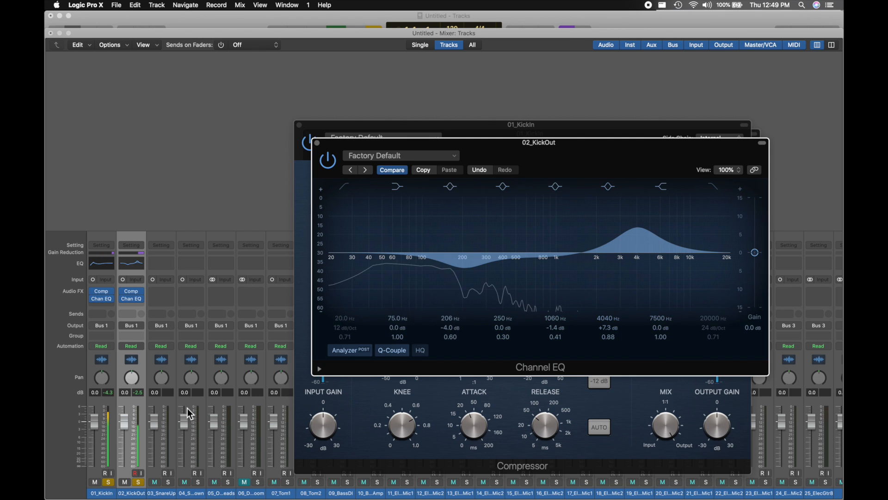
# Unsolo both kick tracks and solo 03_SnareUp.
pyautogui.click(139, 482)
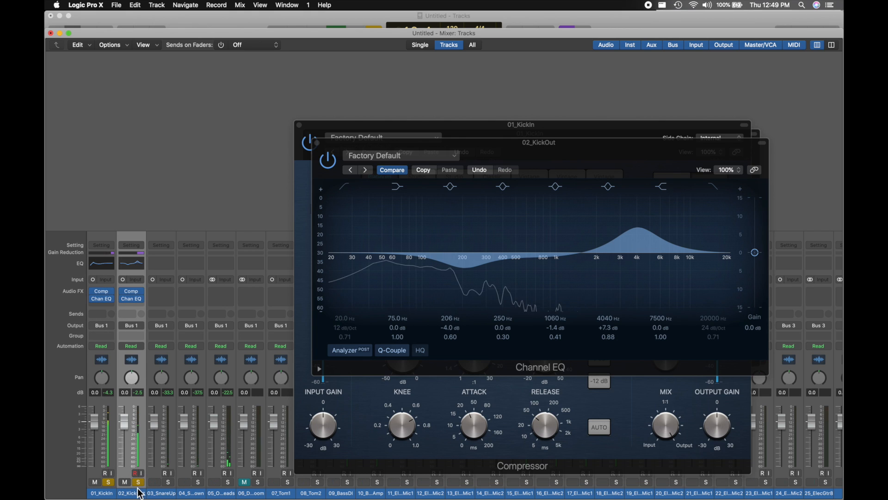
pyautogui.click(108, 482)
pyautogui.click(169, 482)
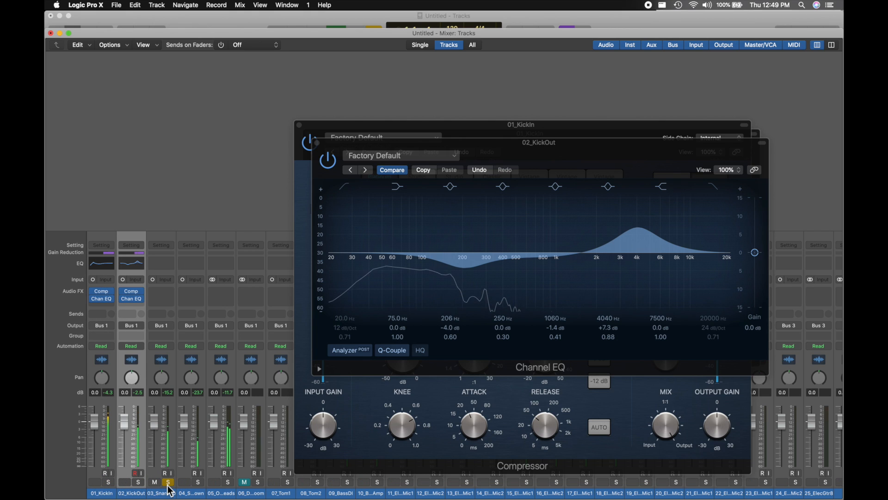
# Close the open EQ and compressor windows of the two kick tracks.
pyautogui.click(162, 303)
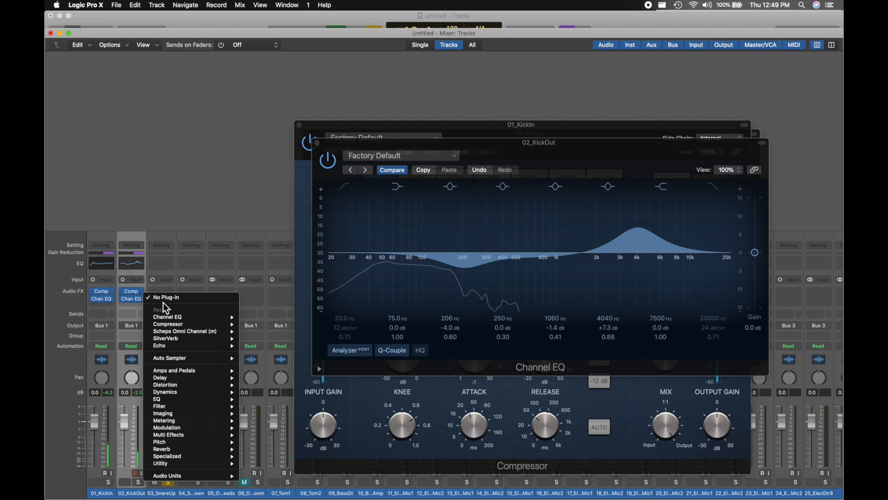
pyautogui.click(200, 188)
pyautogui.click(318, 143)
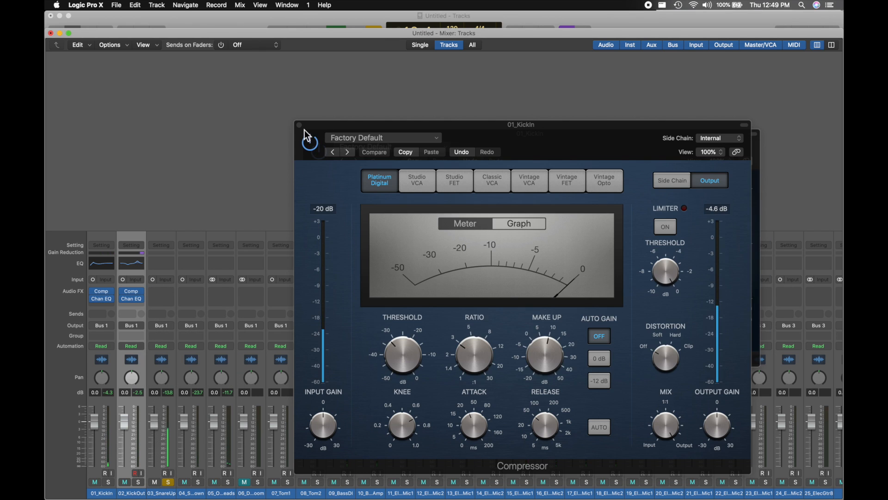
pyautogui.click(300, 126)
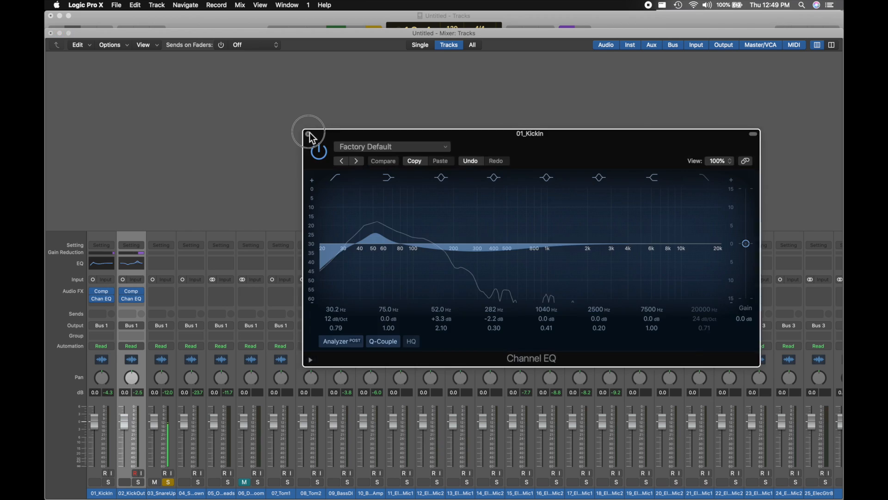
pyautogui.click(310, 135)
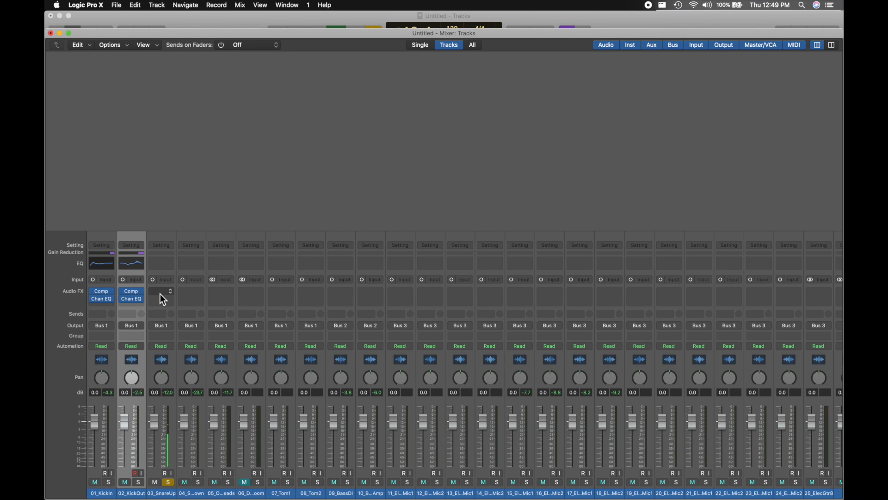
# Insert a Channel EQ on 03_SnareUp with a low cut at 113 Hz and a 4.8 dB boost at 100 Hz.
pyautogui.click(162, 263)
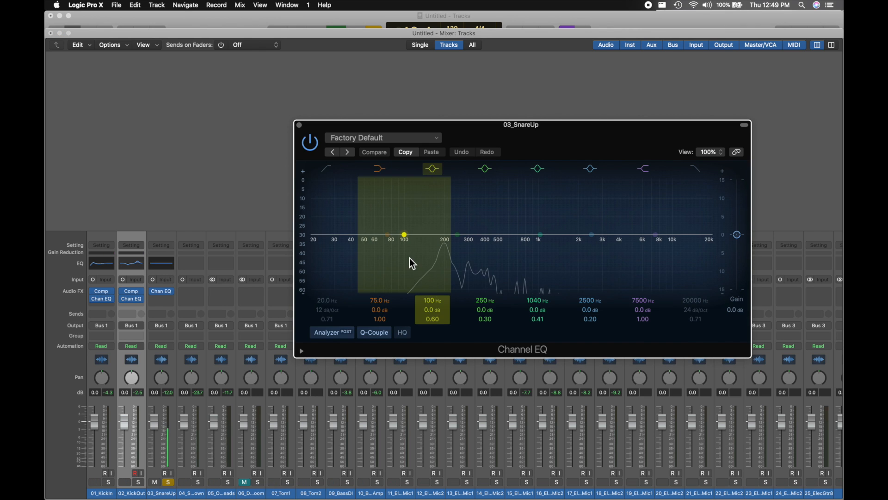
pyautogui.click(321, 170)
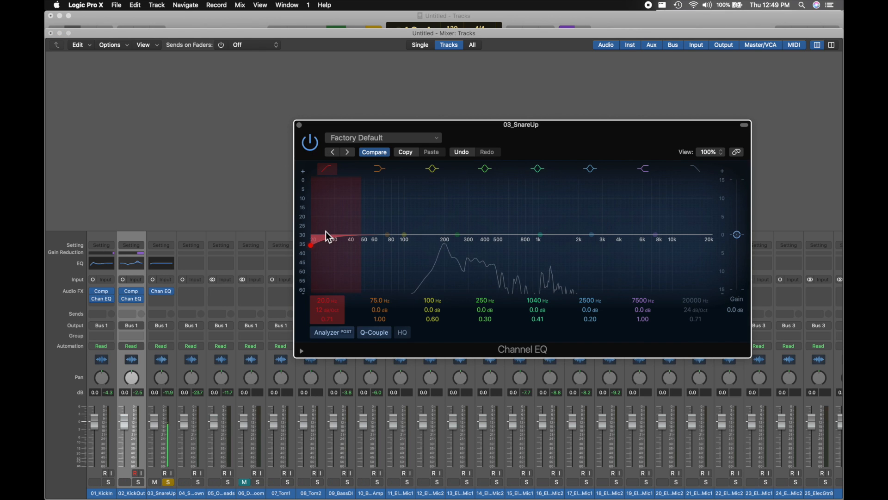
pyautogui.moveTo(311, 246); pyautogui.dragTo(397, 245)
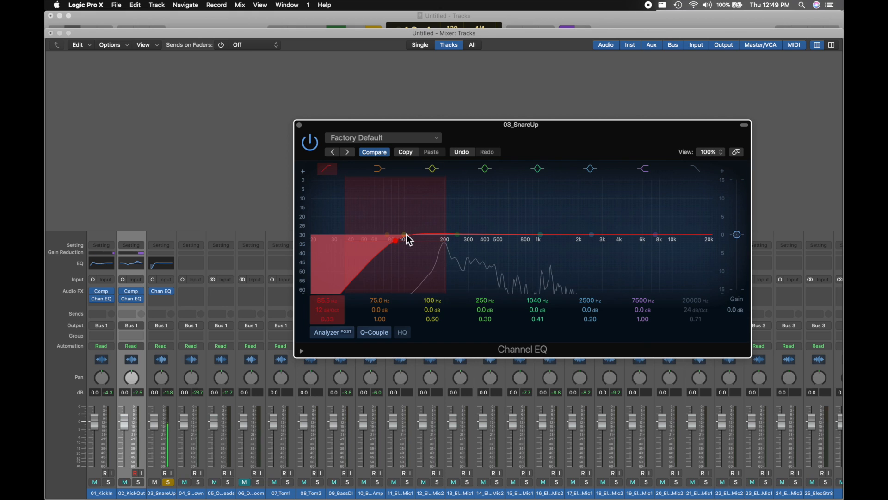
pyautogui.moveTo(406, 236)
pyautogui.mouseDown()
pyautogui.moveTo(429, 232)
pyautogui.moveTo(414, 241)
pyautogui.mouseUp()
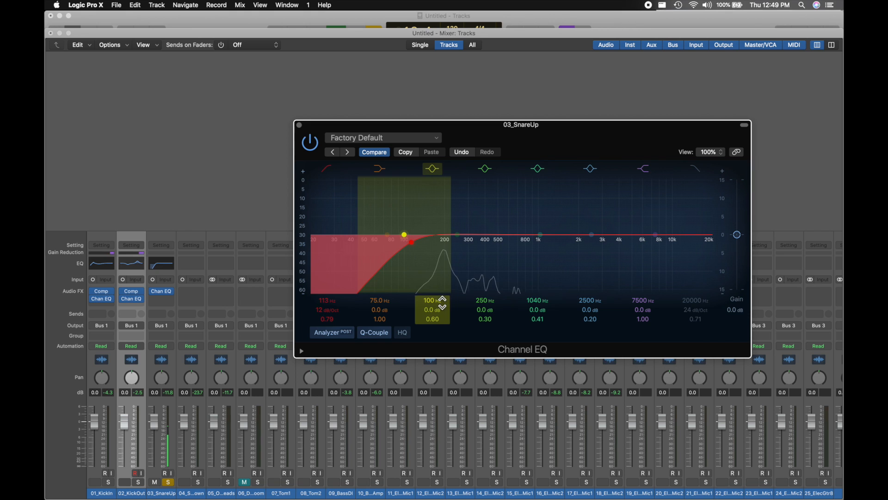
pyautogui.moveTo(441, 311); pyautogui.dragTo(442, 289)
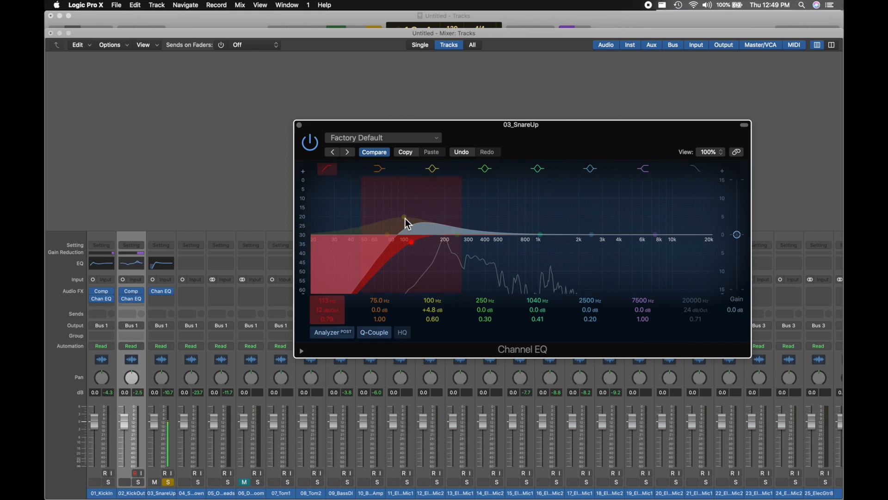
# On the 03_SnareUp EQ, set a 5.1 dB boost at 199 Hz with Q 2.80 and a 1.0 dB cut at 565 Hz.
pyautogui.moveTo(408, 222); pyautogui.dragTo(446, 217)
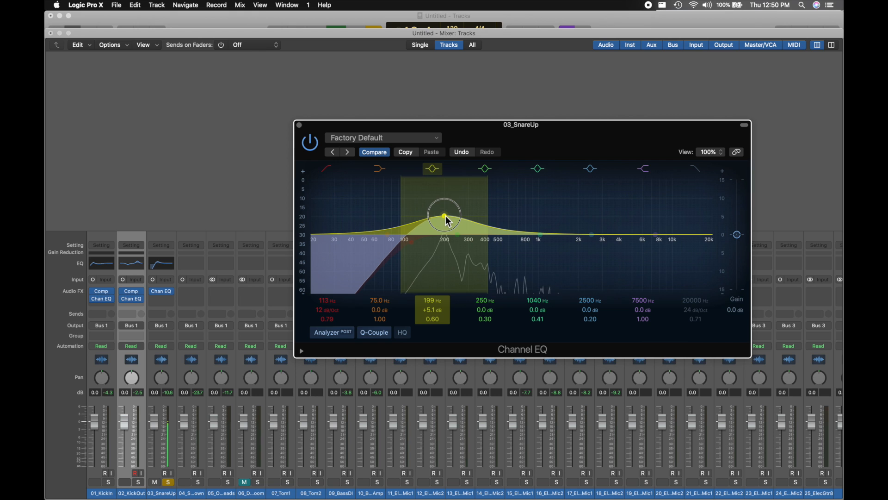
pyautogui.moveTo(437, 320); pyautogui.dragTo(435, 326)
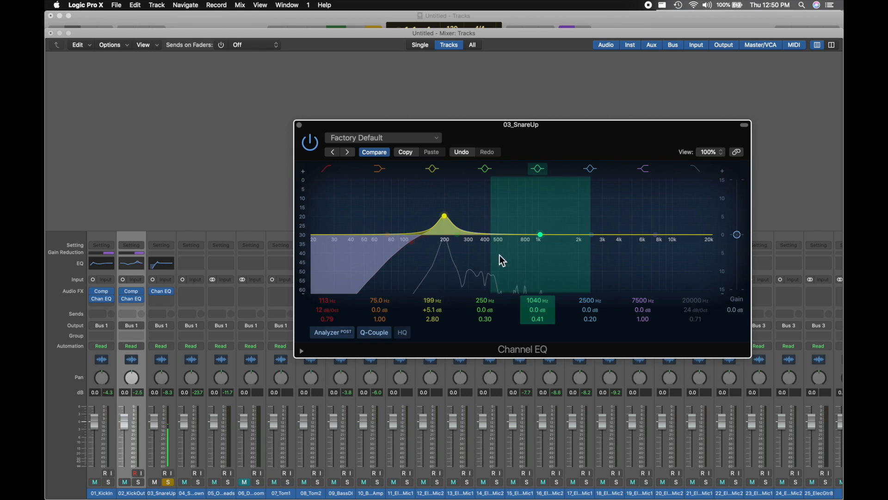
pyautogui.moveTo(484, 301)
pyautogui.mouseDown()
pyautogui.moveTo(485, 288)
pyautogui.moveTo(485, 308)
pyautogui.moveTo(485, 296)
pyautogui.mouseUp()
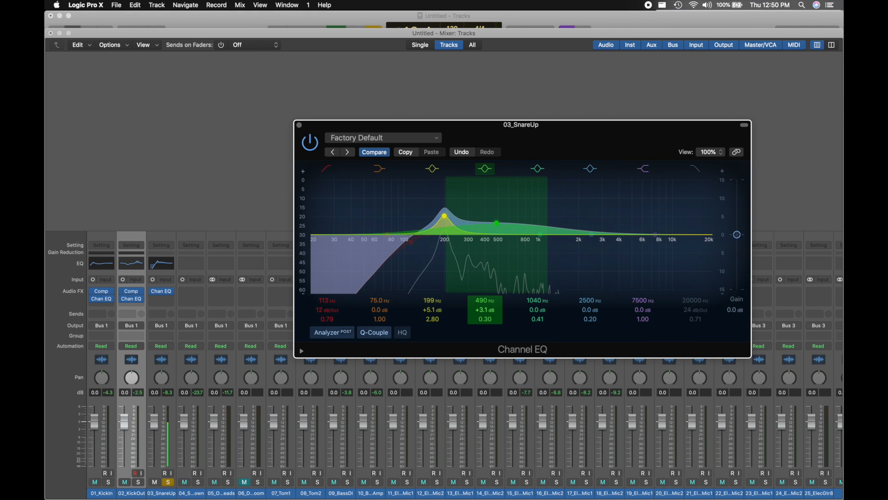
pyautogui.moveTo(497, 222); pyautogui.dragTo(506, 241)
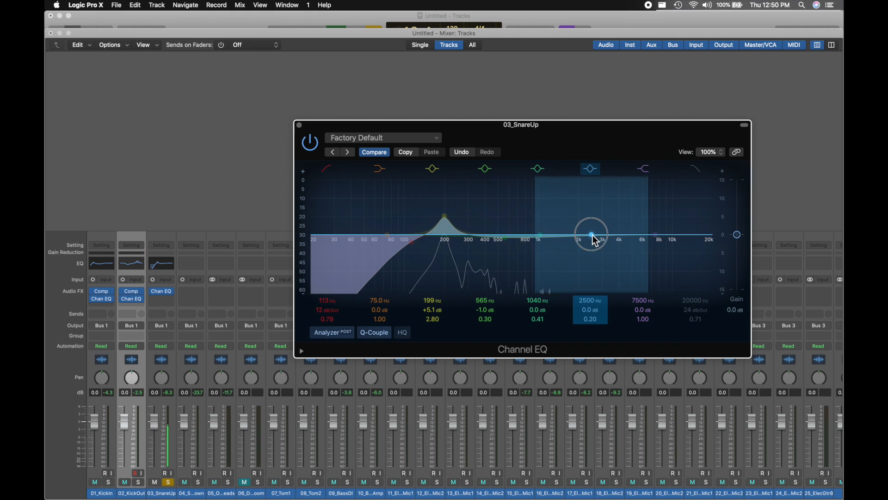
# Sweep a 10.9 dB boost with Q 0.67 from about 2 kHz down to 545 Hz on the 03_SnareUp EQ.
pyautogui.moveTo(590, 234); pyautogui.dragTo(582, 221)
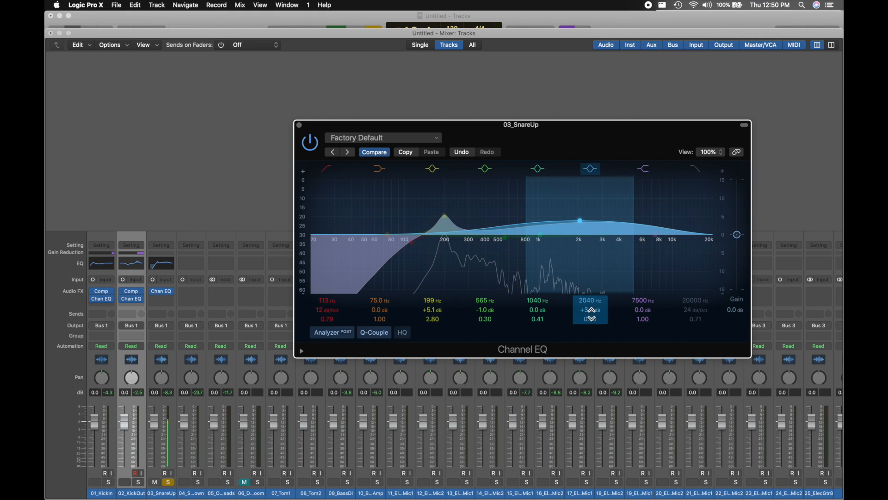
pyautogui.moveTo(593, 304)
pyautogui.mouseDown()
pyautogui.moveTo(592, 322)
pyautogui.moveTo(592, 292)
pyautogui.moveTo(593, 309)
pyautogui.mouseUp()
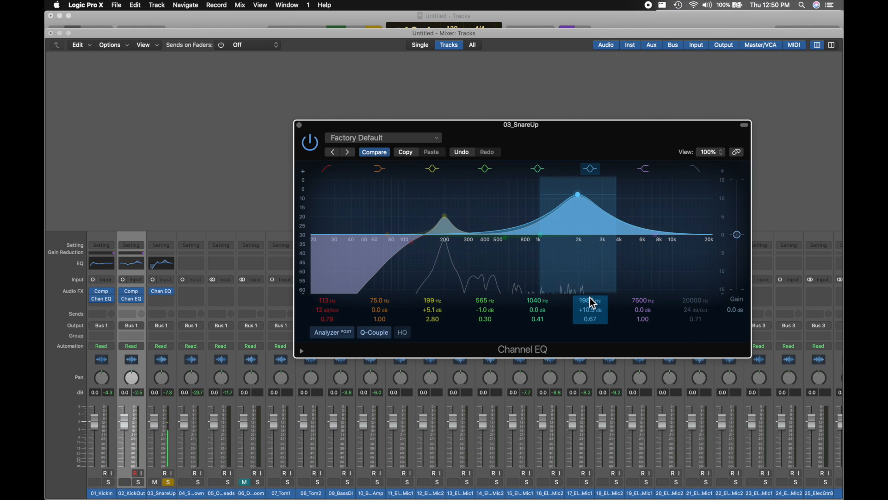
pyautogui.moveTo(589, 302); pyautogui.dragTo(589, 346)
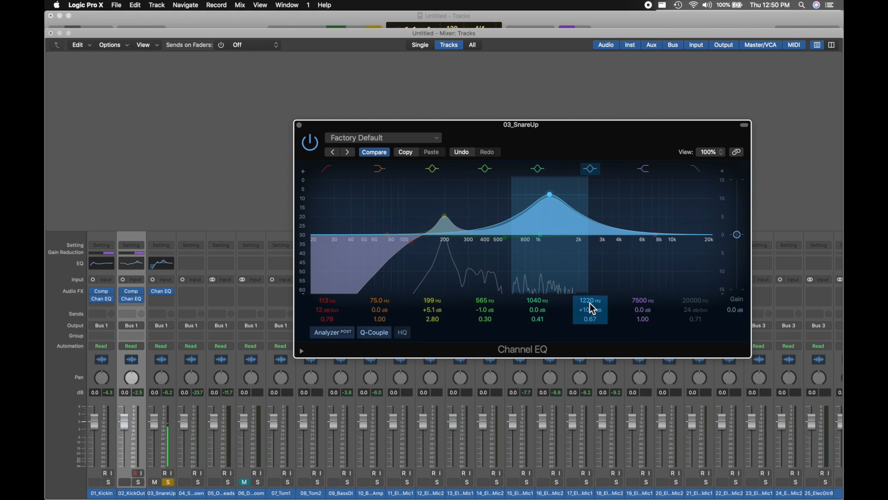
pyautogui.moveTo(590, 301); pyautogui.dragTo(590, 340)
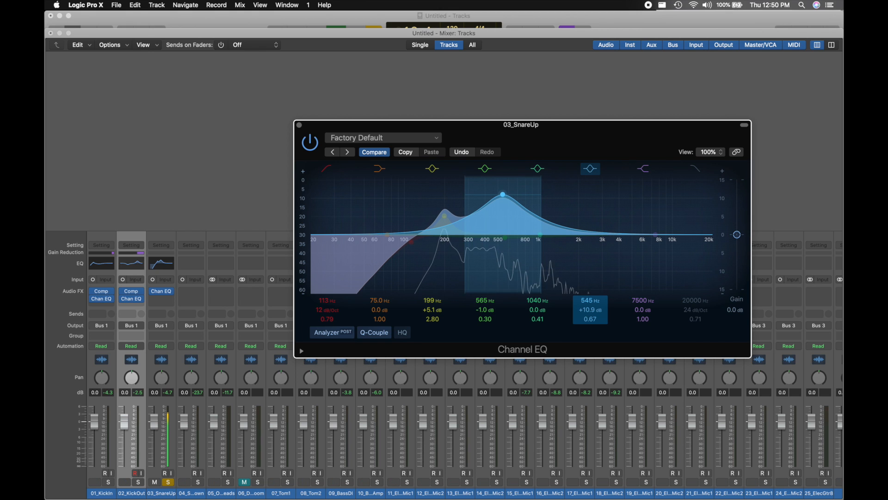
# Set the 03_SnareUp EQ to a 2.5 dB cut at 590 Hz, 0.4 dB at 3060 Hz and a 0.1 dB shelf at 7500 Hz.
pyautogui.moveTo(542, 304); pyautogui.dragTo(541, 318)
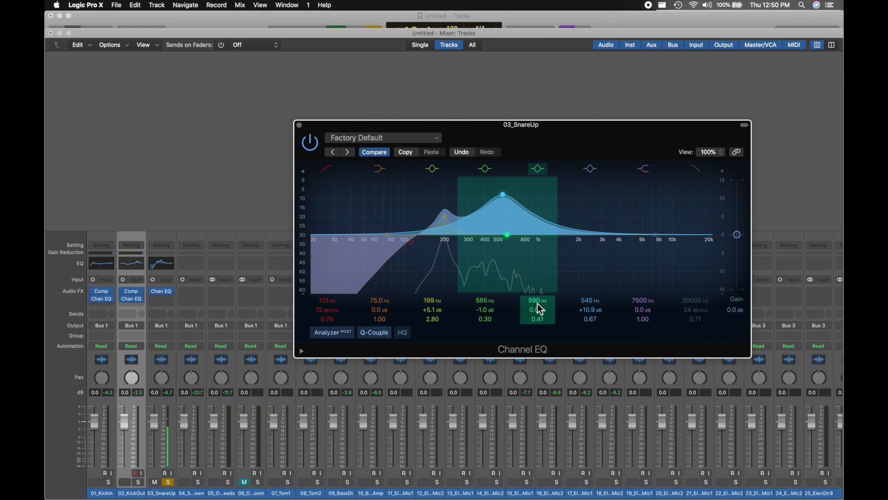
pyautogui.moveTo(591, 310); pyautogui.dragTo(590, 323)
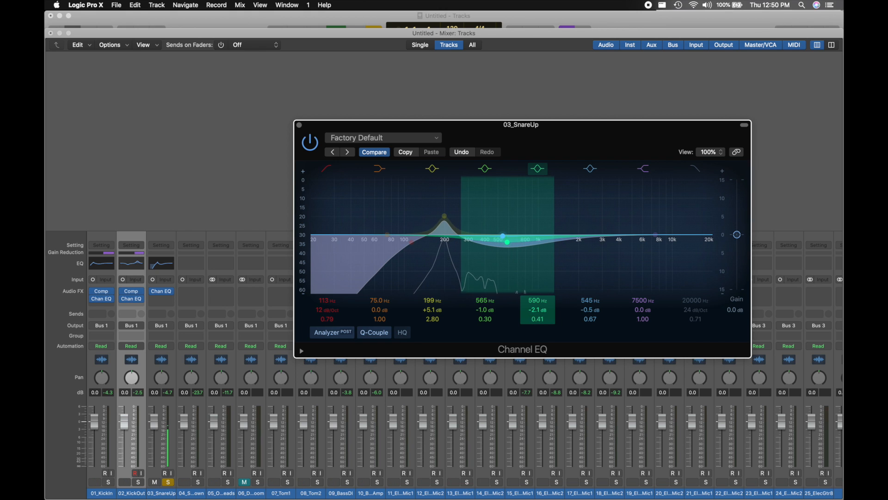
pyautogui.moveTo(590, 310)
pyautogui.mouseDown()
pyautogui.moveTo(590, 279)
pyautogui.moveTo(590, 316)
pyautogui.mouseUp()
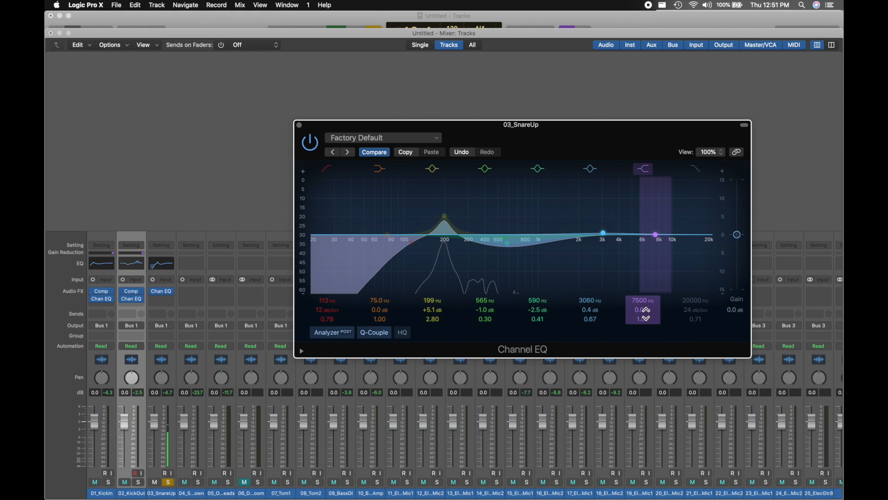
pyautogui.moveTo(643, 310); pyautogui.dragTo(643, 300)
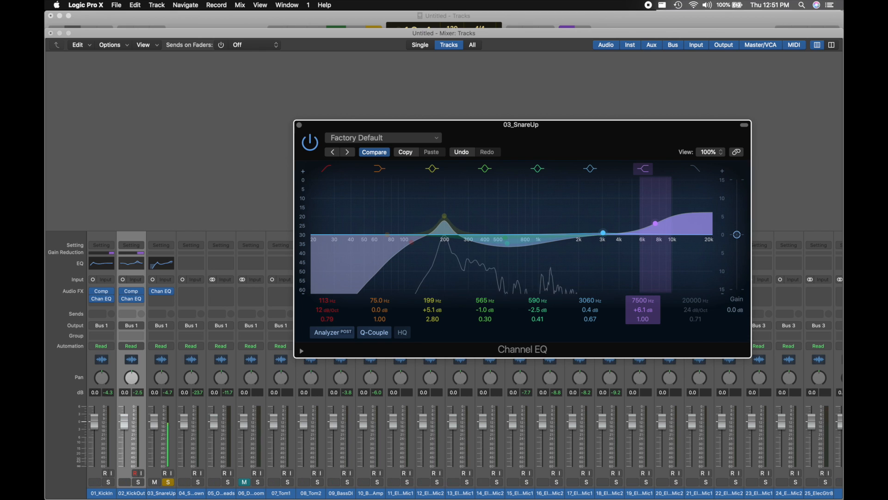
pyautogui.moveTo(642, 310); pyautogui.dragTo(643, 324)
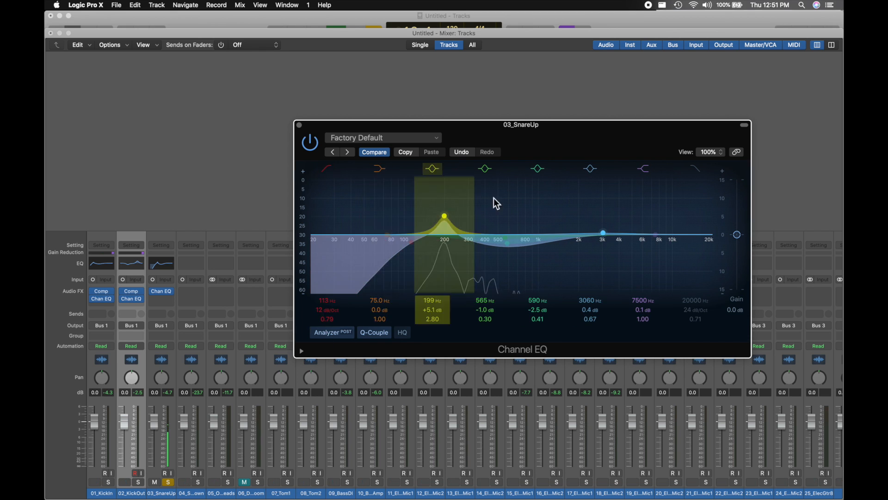
# Switch the solo from 03_SnareUp to 04_SnareDown and insert a Channel EQ on it.
pyautogui.click(168, 481)
pyautogui.click(198, 482)
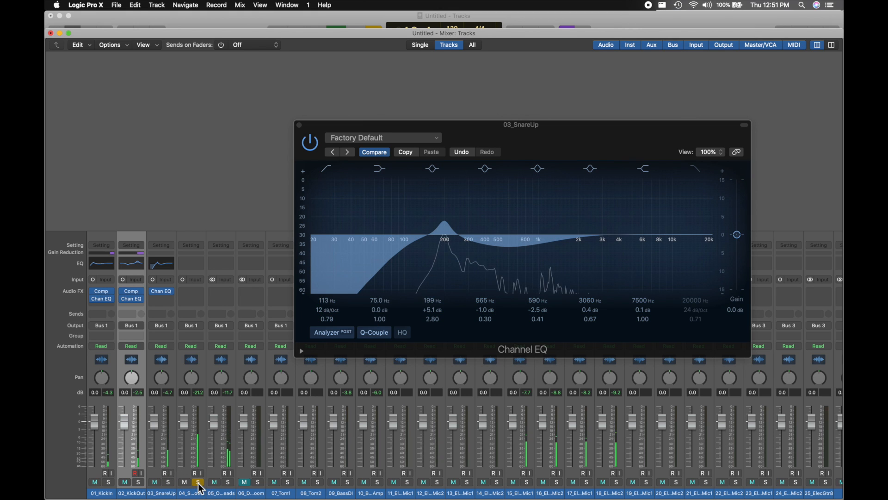
pyautogui.click(191, 296)
pyautogui.click(190, 298)
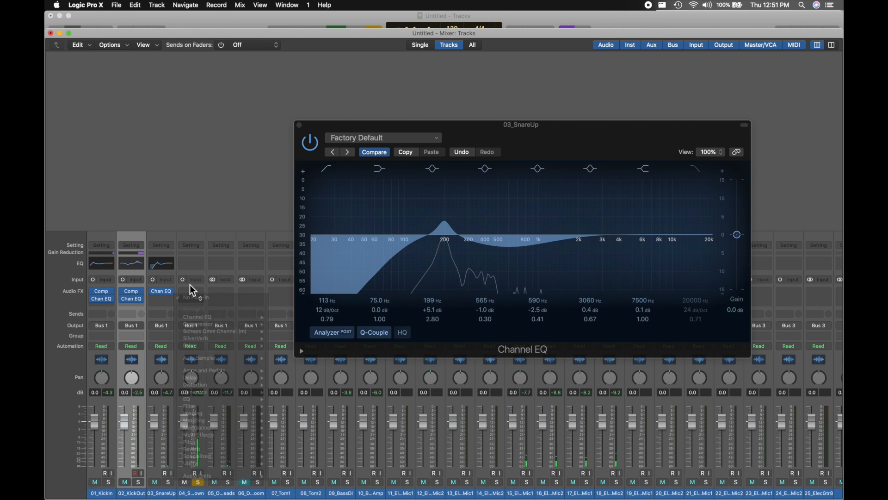
pyautogui.click(190, 266)
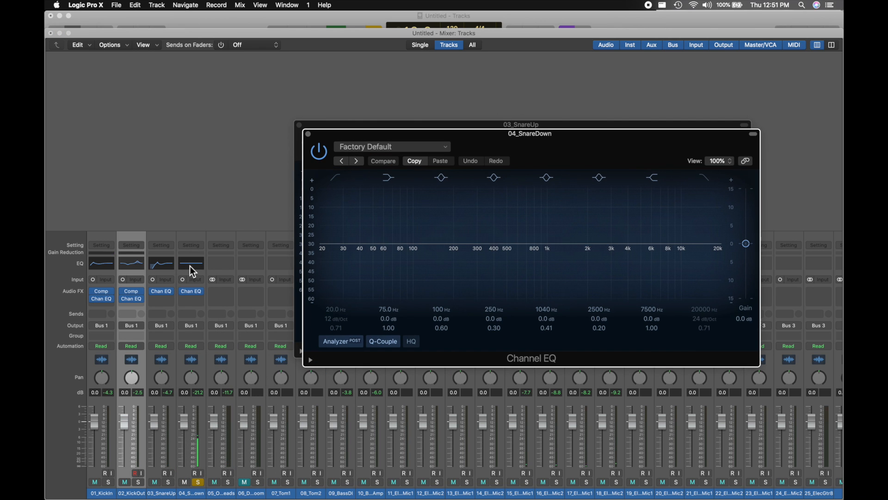
# Shape 04_SnareDown with an 87.5 Hz low cut, -0.3 dB at 244 Hz, +2.2 dB at 1010 Hz and a +4.3 dB high shelf at 5450 Hz.
pyautogui.click(338, 176)
pyautogui.moveTo(324, 252); pyautogui.dragTo(406, 252)
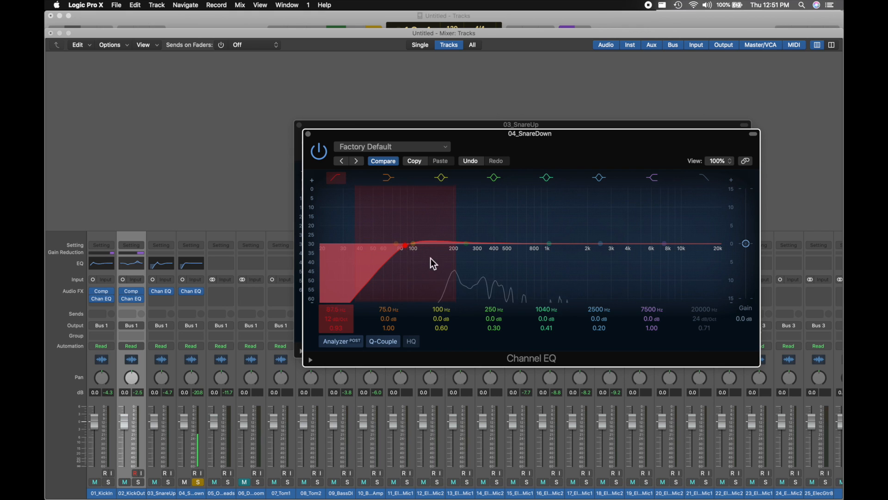
pyautogui.moveTo(468, 246)
pyautogui.mouseDown()
pyautogui.moveTo(460, 223)
pyautogui.moveTo(468, 246)
pyautogui.mouseUp()
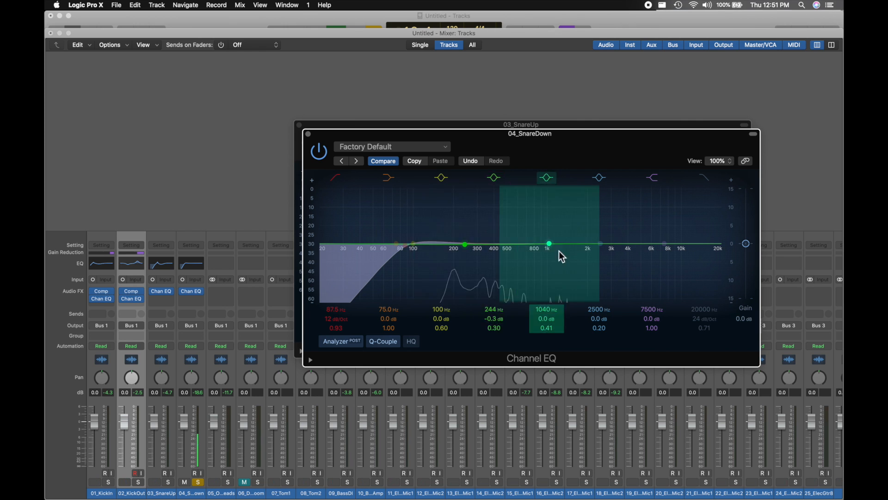
pyautogui.moveTo(550, 244)
pyautogui.mouseDown()
pyautogui.moveTo(541, 218)
pyautogui.moveTo(551, 239)
pyautogui.mouseUp()
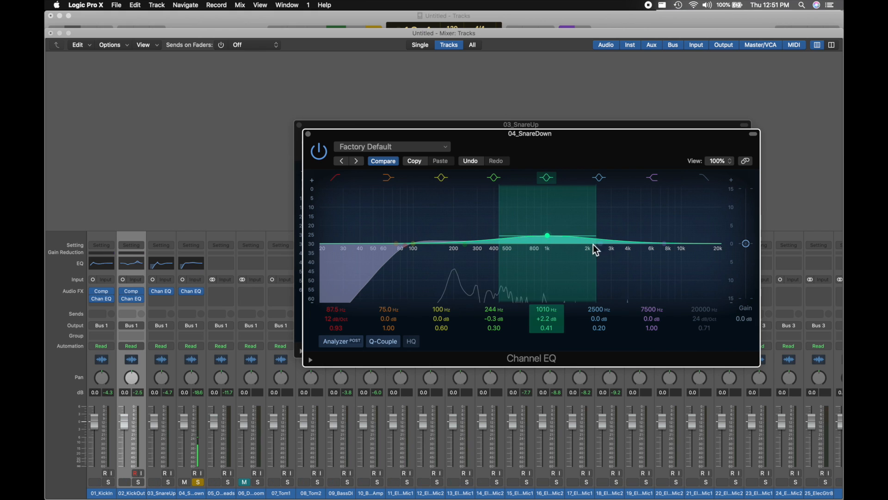
pyautogui.moveTo(665, 244); pyautogui.dragTo(648, 231)
# Solo 03_SnareUp alongside 04_SnareDown and insert a Compressor on 03_SnareUp with auto gain off.
pyautogui.click(169, 482)
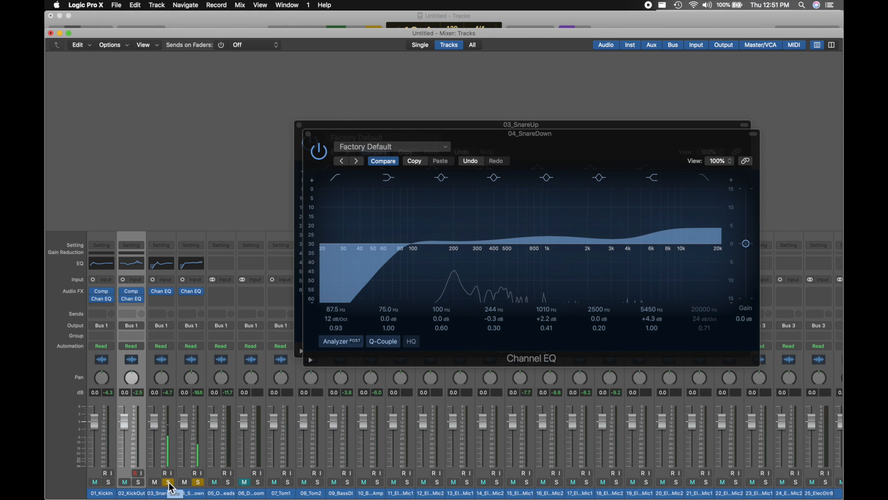
pyautogui.click(165, 299)
pyautogui.moveTo(168, 324)
pyautogui.click(253, 324)
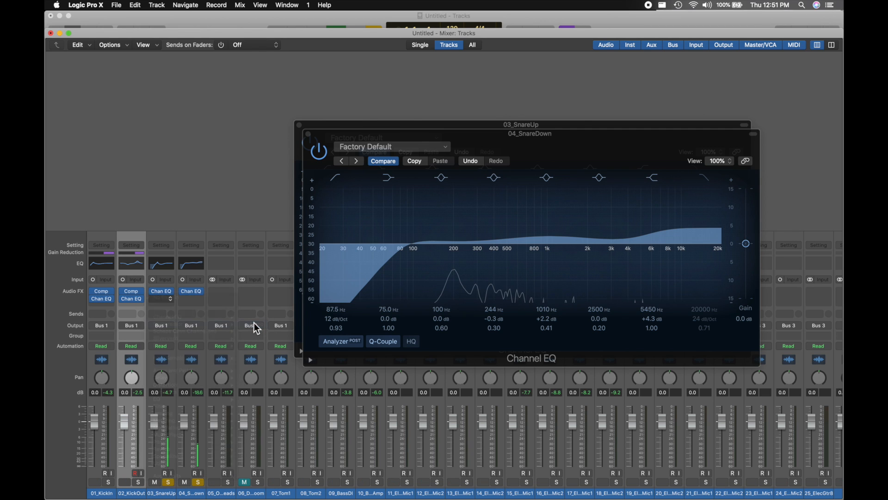
pyautogui.click(619, 355)
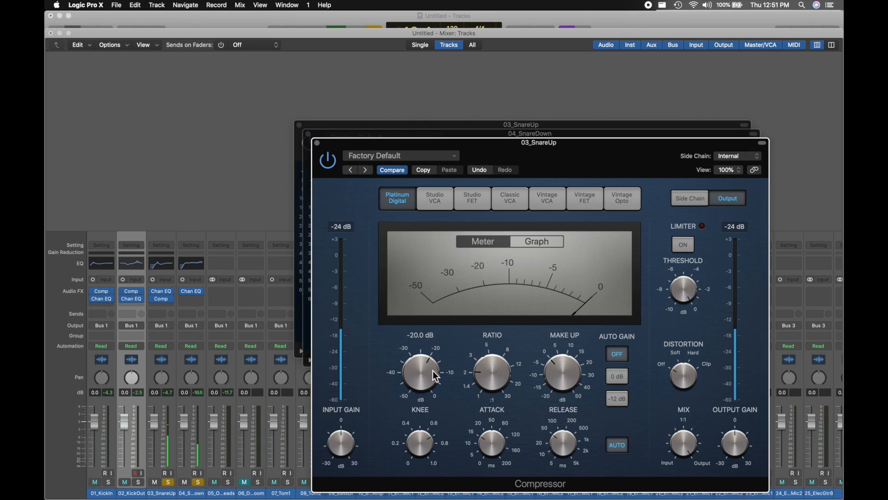
# Lower the 03_SnareUp compressor's threshold, adjust ratio and make-up gain with a 35 ms attack, and compare against bypass.
pyautogui.moveTo(431, 369); pyautogui.dragTo(427, 392)
pyautogui.moveTo(482, 364); pyautogui.dragTo(487, 350)
pyautogui.moveTo(490, 446); pyautogui.dragTo(494, 437)
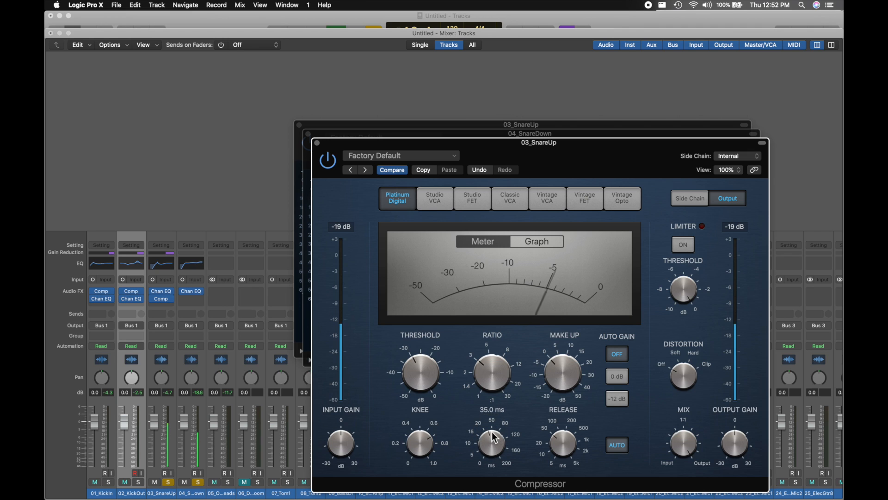
pyautogui.moveTo(434, 380)
pyautogui.mouseDown()
pyautogui.moveTo(423, 376)
pyautogui.moveTo(423, 398)
pyautogui.moveTo(425, 386)
pyautogui.mouseUp()
pyautogui.moveTo(573, 353); pyautogui.dragTo(574, 355)
pyautogui.click(329, 163)
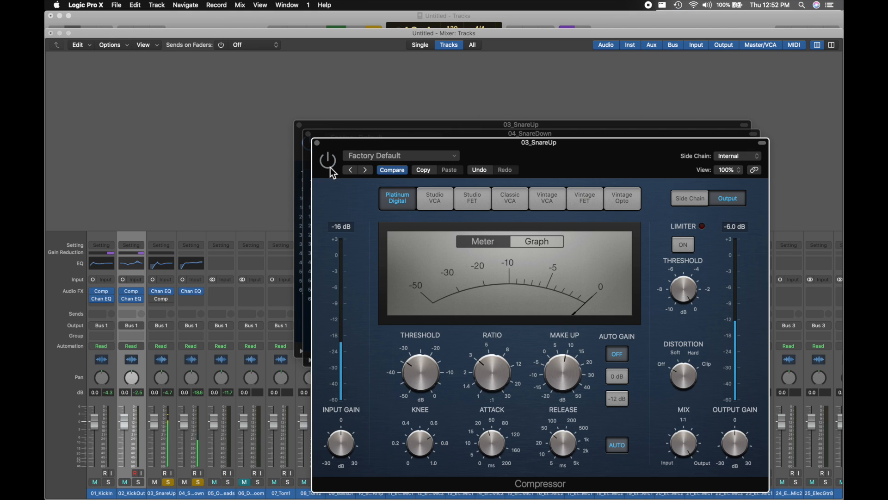
pyautogui.click(332, 172)
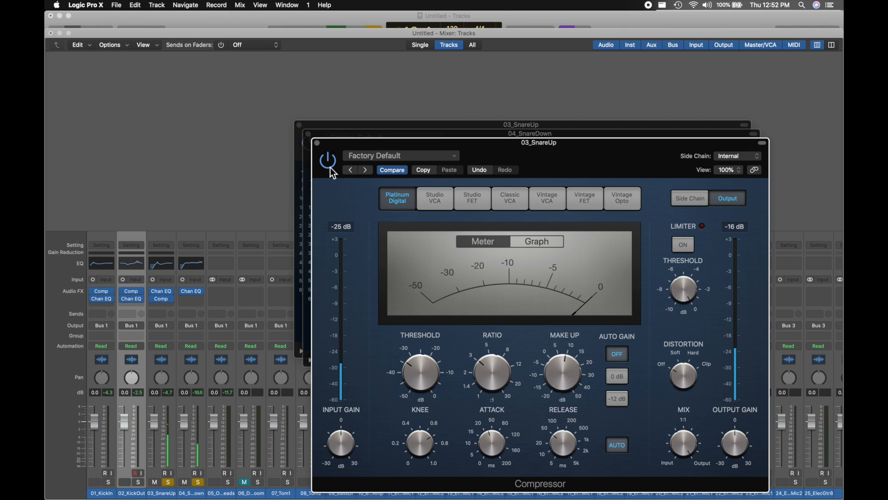
# Refine the 03_SnareUp compressor's ratio, input gain and make-up gain, and set its release to 43 ms.
pyautogui.moveTo(558, 378); pyautogui.dragTo(561, 390)
pyautogui.moveTo(494, 376); pyautogui.dragTo(494, 375)
pyautogui.moveTo(562, 456)
pyautogui.mouseDown()
pyautogui.moveTo(546, 447)
pyautogui.moveTo(575, 481)
pyautogui.moveTo(561, 442)
pyautogui.moveTo(569, 495)
pyautogui.moveTo(563, 445)
pyautogui.moveTo(572, 455)
pyautogui.mouseUp()
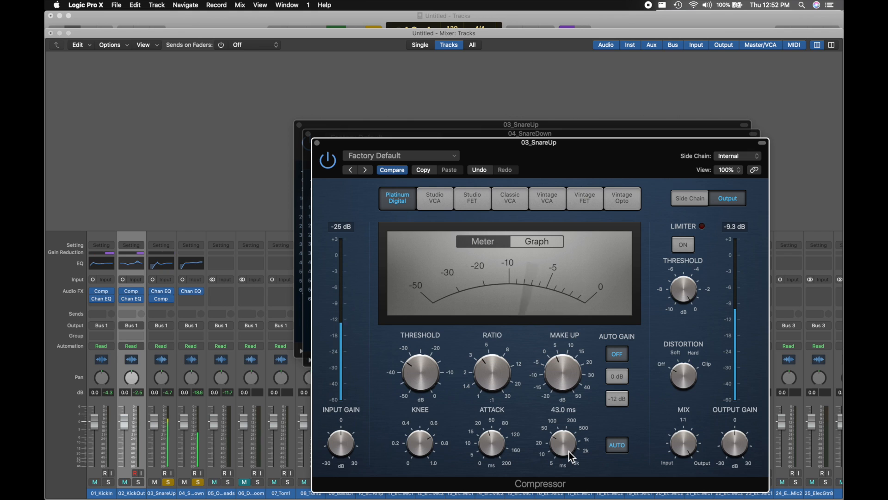
pyautogui.moveTo(334, 453); pyautogui.dragTo(347, 438)
pyautogui.moveTo(554, 374); pyautogui.dragTo(553, 380)
# Compare the 03_SnareUp compressor bypassed and active, and shorten its attack to 29 ms.
pyautogui.click(330, 163)
pyautogui.click(330, 165)
pyautogui.click(330, 164)
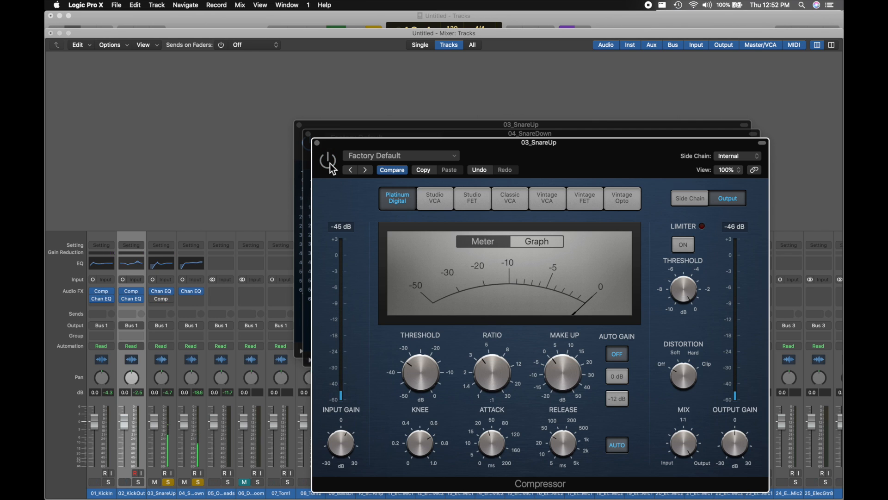
pyautogui.click(329, 163)
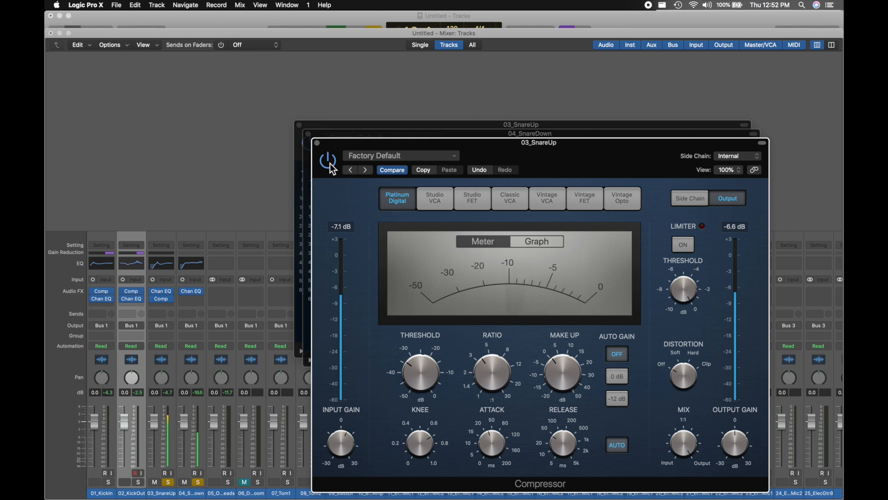
pyautogui.click(329, 164)
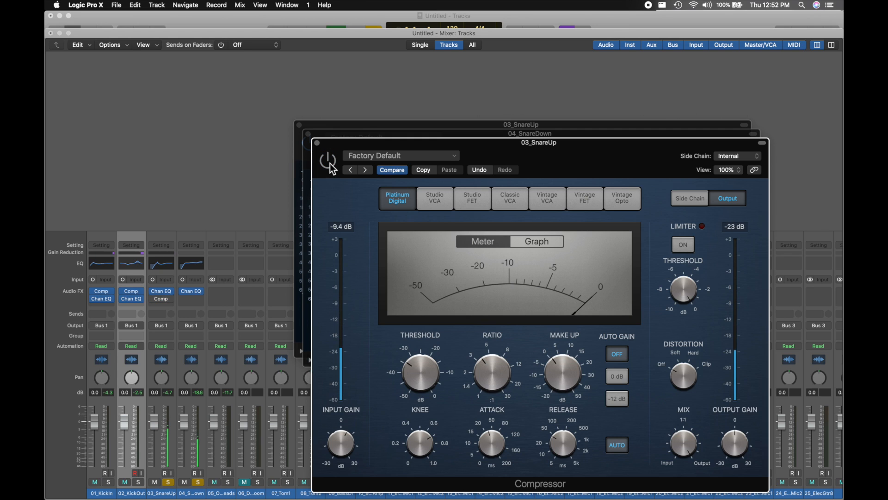
pyautogui.click(331, 165)
pyautogui.click(486, 445)
pyautogui.moveTo(487, 444); pyautogui.dragTo(474, 445)
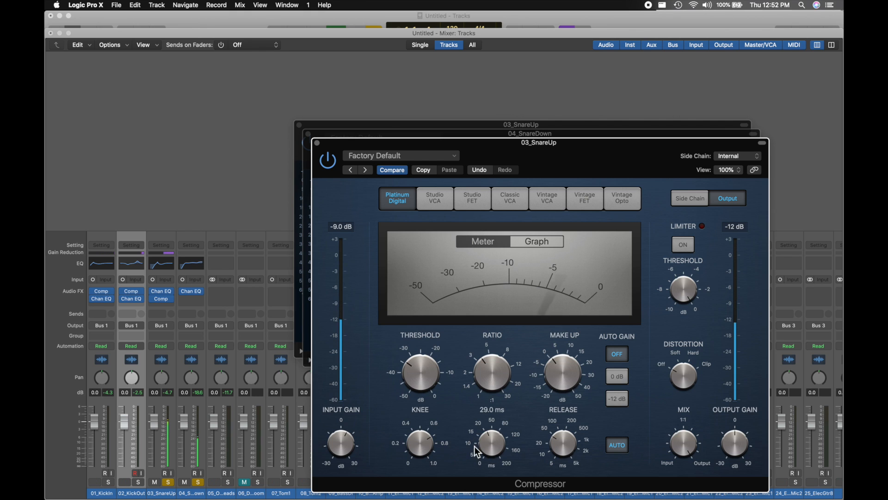
# Insert a mono Compressor on 04_SnareDown with auto gain off.
pyautogui.click(184, 302)
pyautogui.moveTo(214, 316)
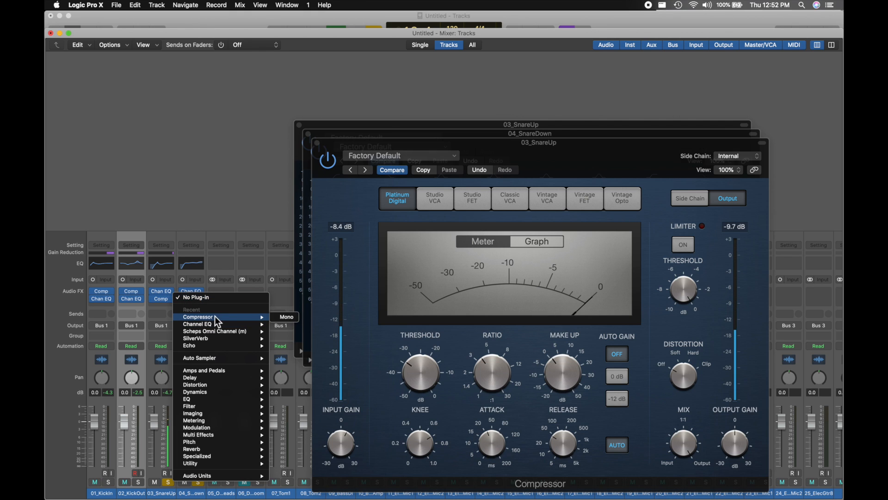
pyautogui.click(286, 319)
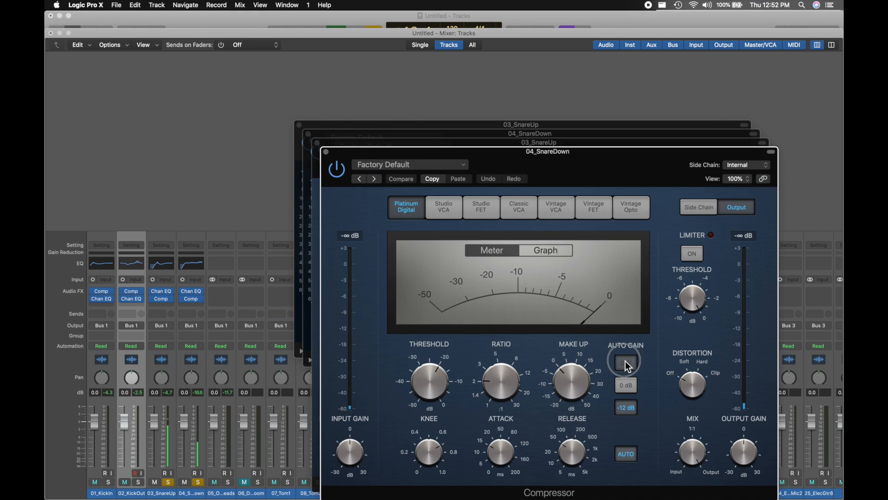
# Set the 04_SnareDown compressor's threshold to -30 dB and attack to 16.5 ms, and adjust its input gain and ratio.
pyautogui.moveTo(352, 450); pyautogui.dragTo(353, 445)
pyautogui.moveTo(445, 382); pyautogui.dragTo(438, 398)
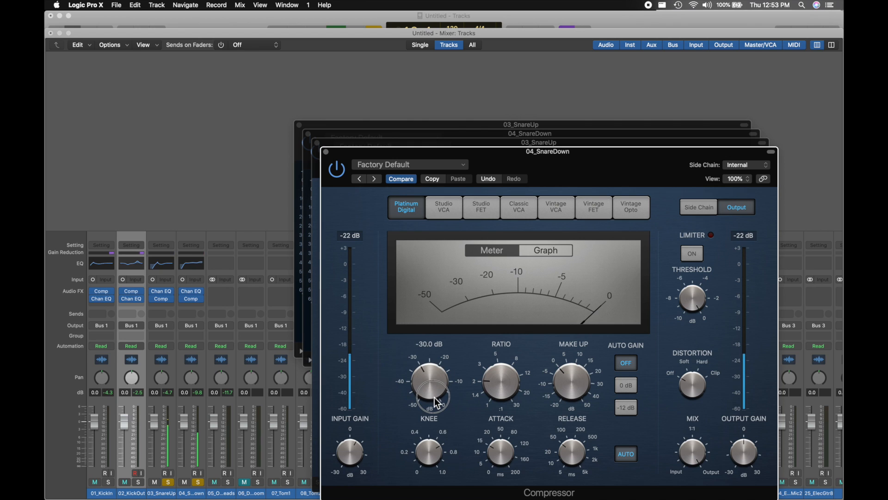
pyautogui.moveTo(502, 448); pyautogui.dragTo(506, 456)
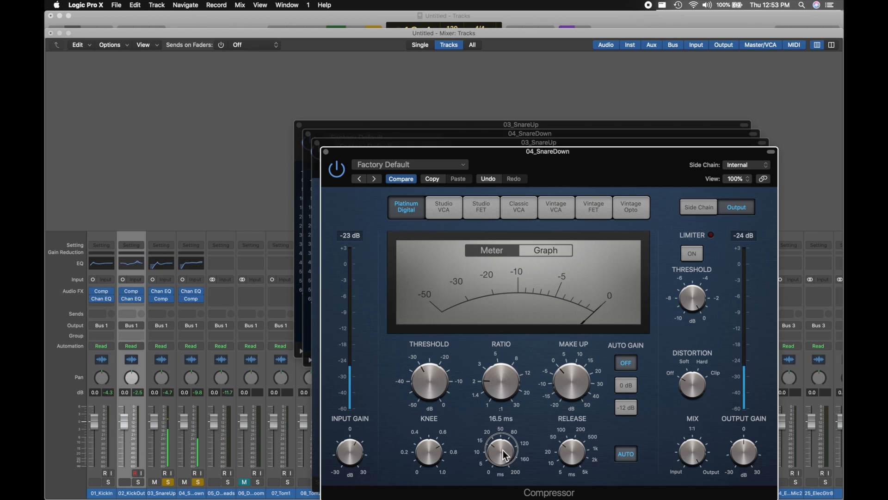
pyautogui.moveTo(501, 354); pyautogui.dragTo(504, 358)
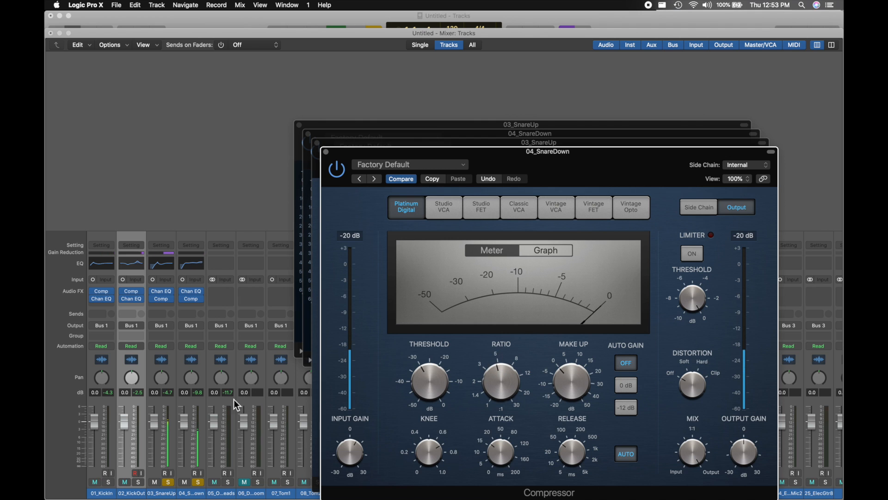
# Close the 04_SnareDown compressor and set the 03_SnareUp compressor's ratio to 5.4:1.
pyautogui.click(327, 152)
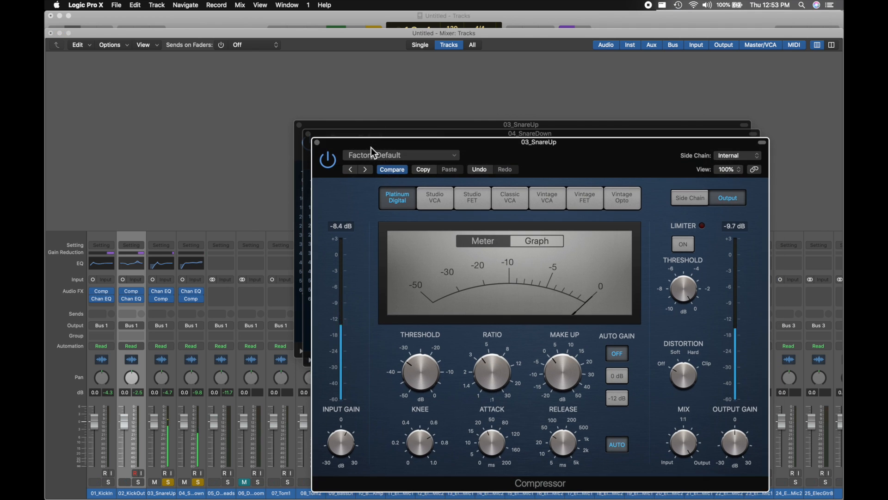
pyautogui.moveTo(482, 359); pyautogui.dragTo(486, 365)
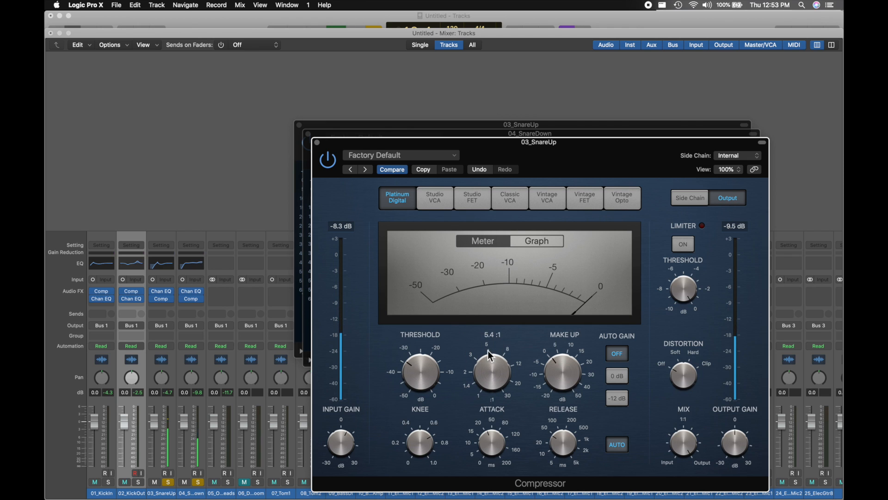
# Solo both kick tracks together with the snares and lower the 01_KickIn compressor's make-up gain.
pyautogui.click(138, 482)
pyautogui.click(109, 482)
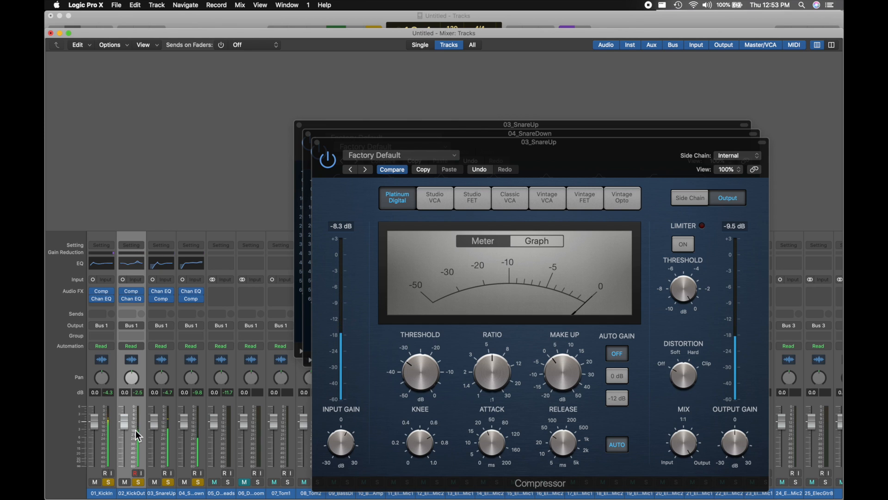
pyautogui.click(102, 295)
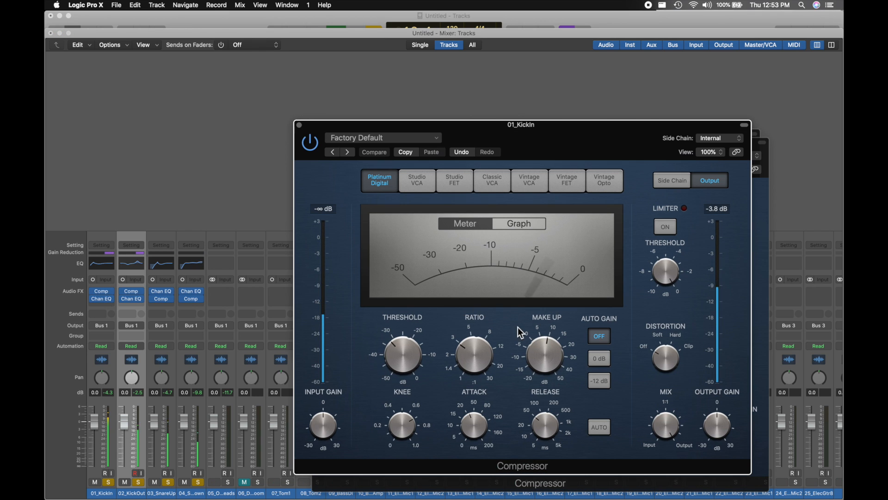
pyautogui.moveTo(544, 357); pyautogui.dragTo(547, 366)
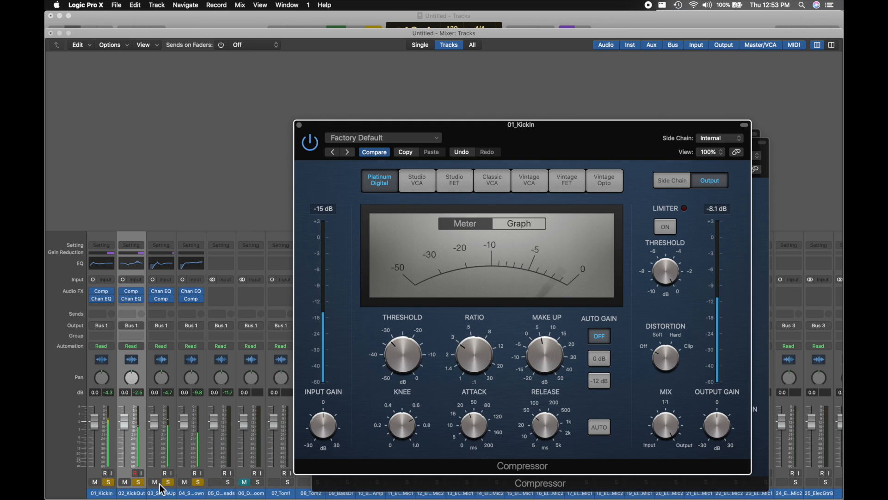
# Raise the 199 Hz boost in the 03_SnareUp Channel EQ to +6.4 dB.
pyautogui.click(160, 264)
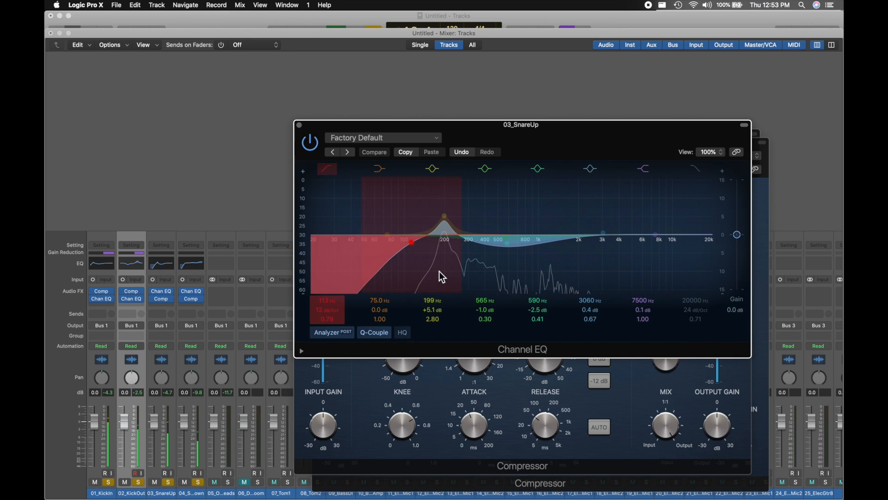
pyautogui.click(445, 216)
pyautogui.moveTo(444, 216)
pyautogui.mouseDown()
pyautogui.moveTo(445, 188)
pyautogui.moveTo(445, 211)
pyautogui.mouseUp()
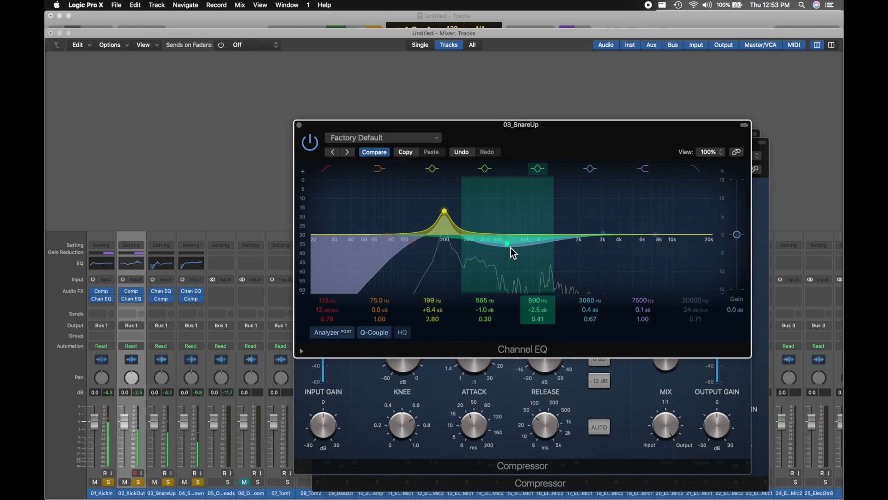
# Turn the 3060 Hz band of the 03_SnareUp EQ into a narrow cut at 296 Hz, -10.1 dB, with Q 23.0.
pyautogui.moveTo(603, 232); pyautogui.dragTo(618, 208)
pyautogui.moveTo(592, 319); pyautogui.dragTo(591, 291)
pyautogui.moveTo(618, 190); pyautogui.dragTo(466, 190)
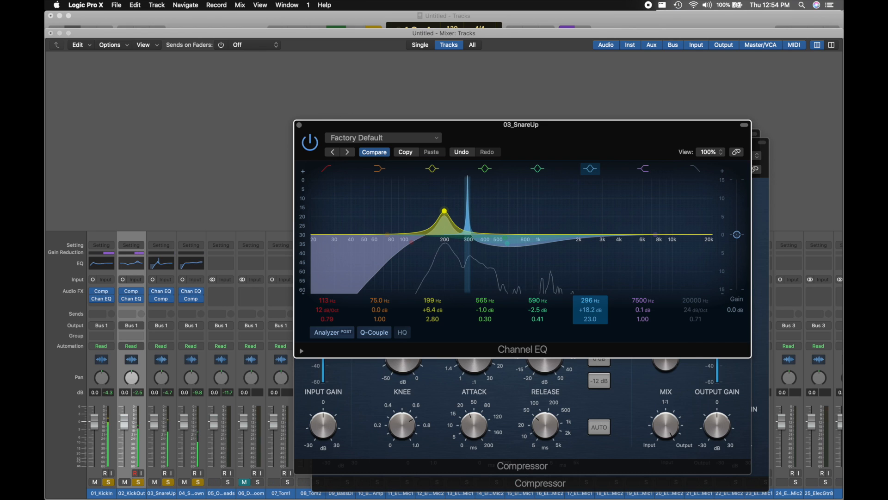
pyautogui.moveTo(598, 305); pyautogui.dragTo(598, 371)
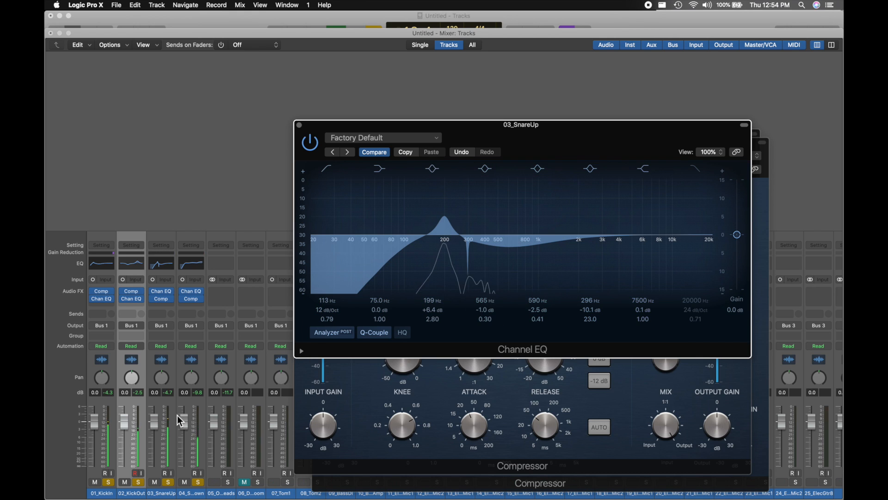
# Open the 04_SnareDown compressor and fine-tune its input gain.
pyautogui.click(161, 299)
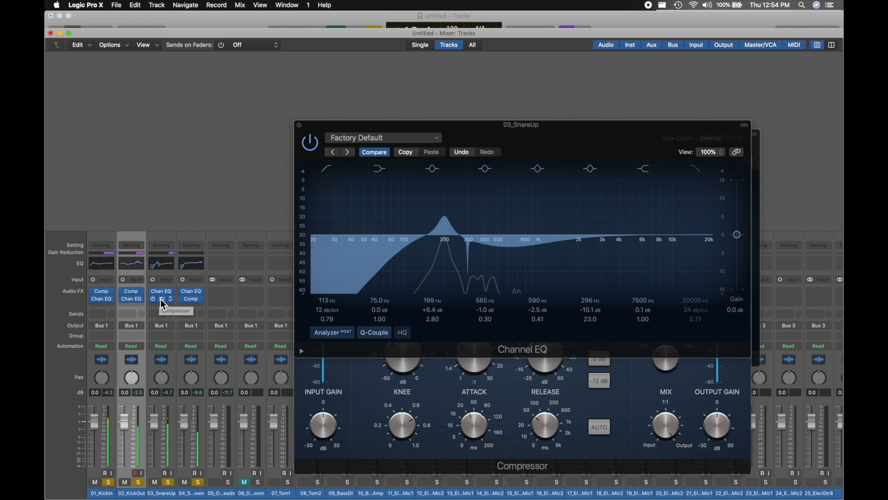
pyautogui.click(193, 302)
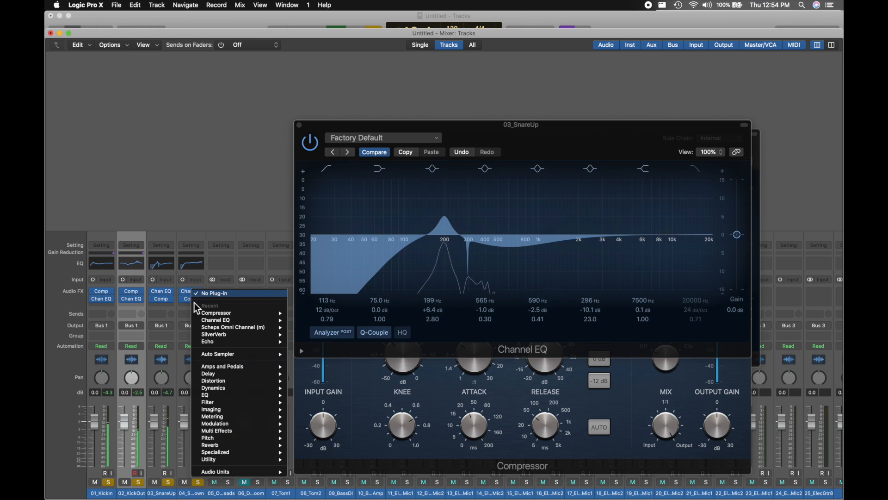
pyautogui.click(187, 300)
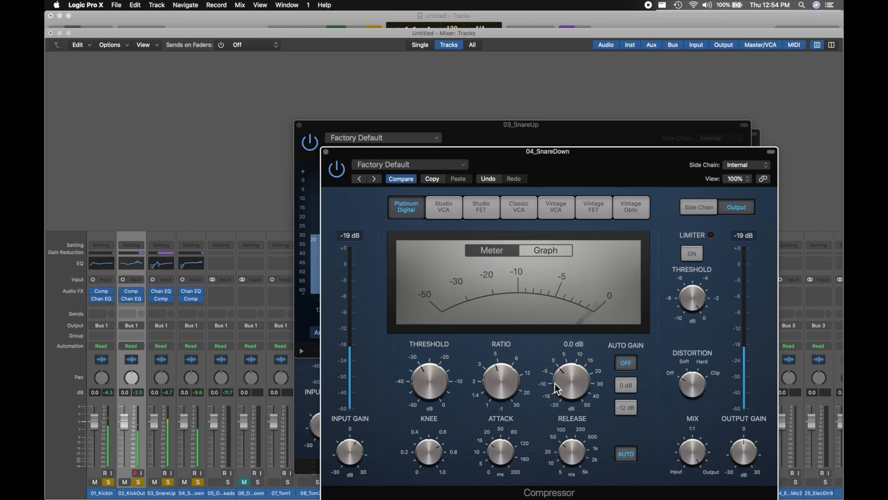
pyautogui.moveTo(340, 460); pyautogui.dragTo(367, 316)
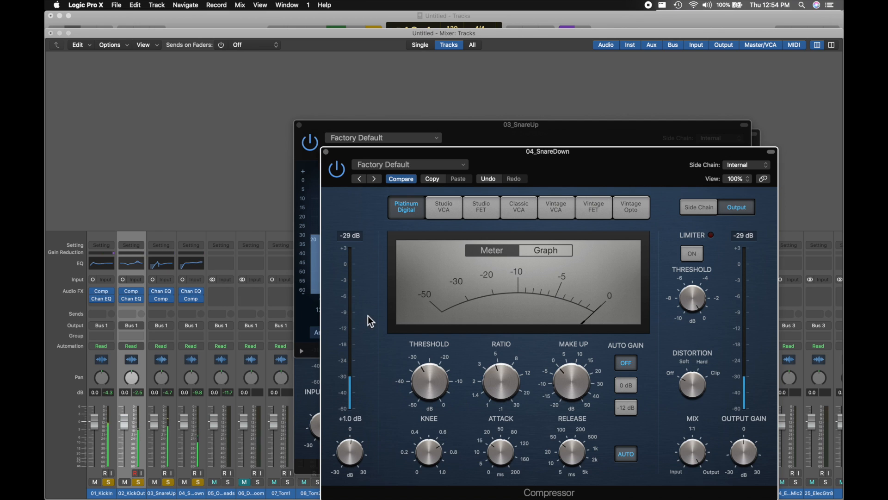
pyautogui.click(356, 437)
pyautogui.moveTo(355, 437); pyautogui.dragTo(355, 455)
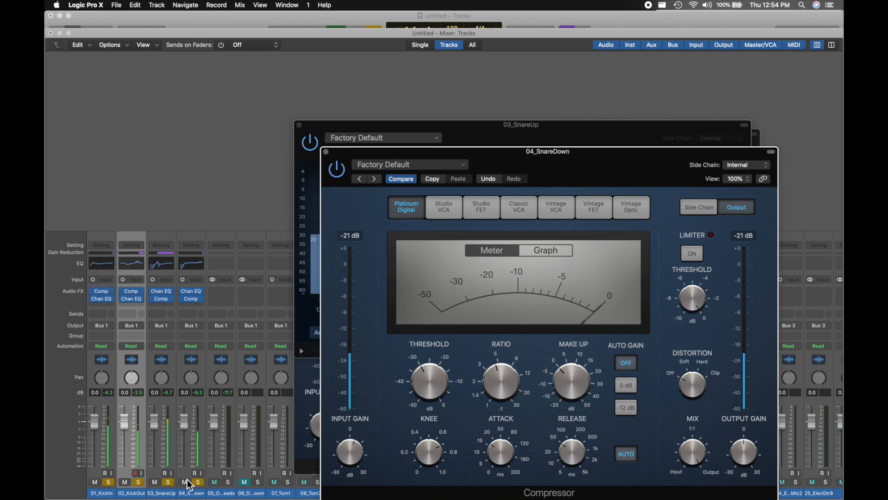
# Open the 03_SnareUp compressor and raise its input gain slightly.
pyautogui.click(162, 296)
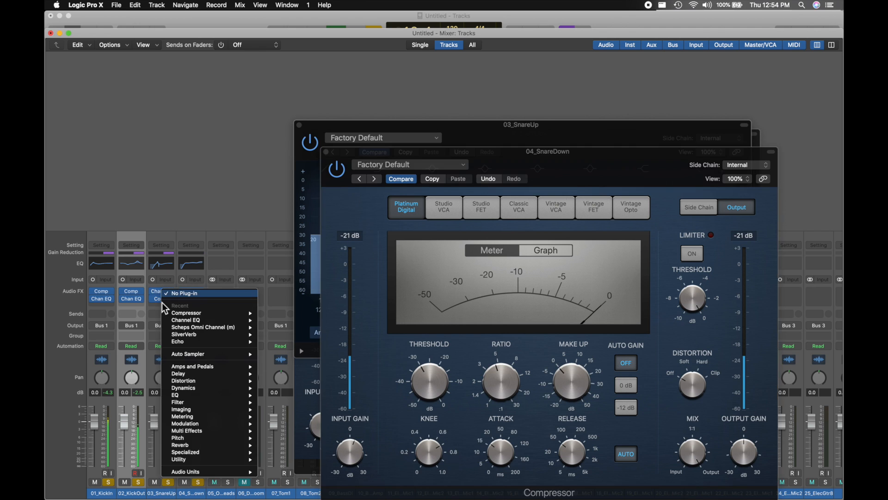
pyautogui.click(158, 296)
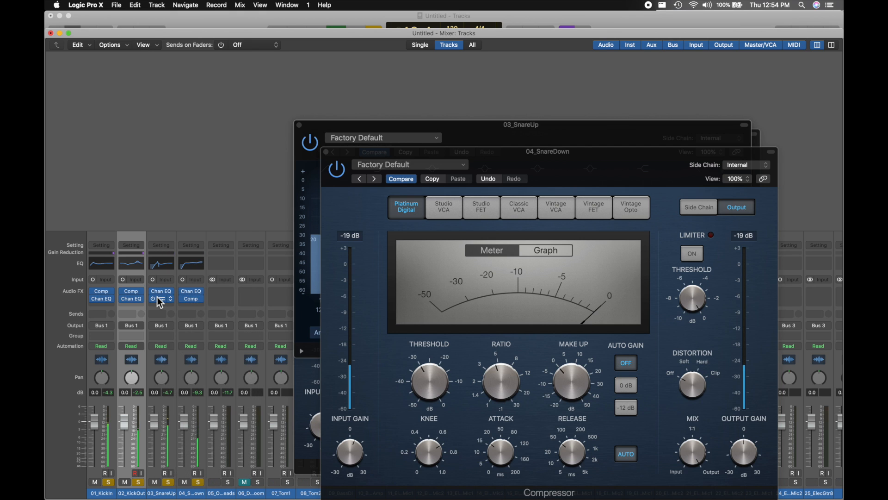
pyautogui.click(159, 300)
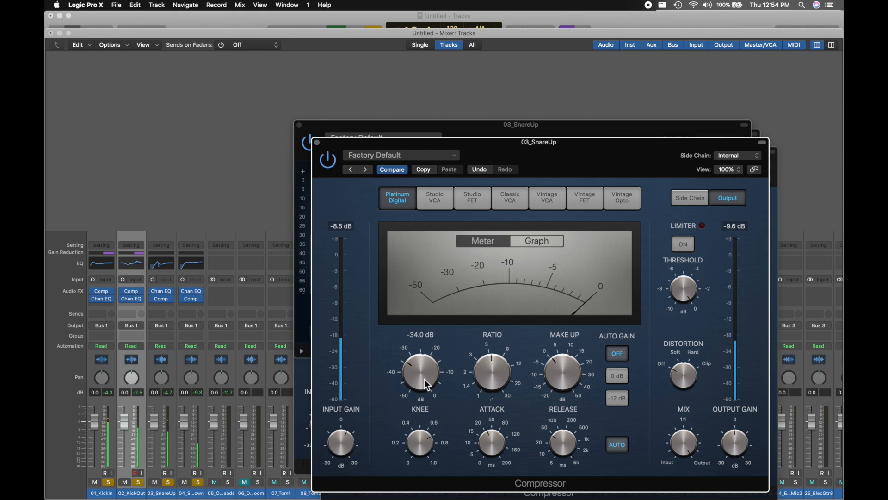
pyautogui.moveTo(346, 451); pyautogui.dragTo(345, 445)
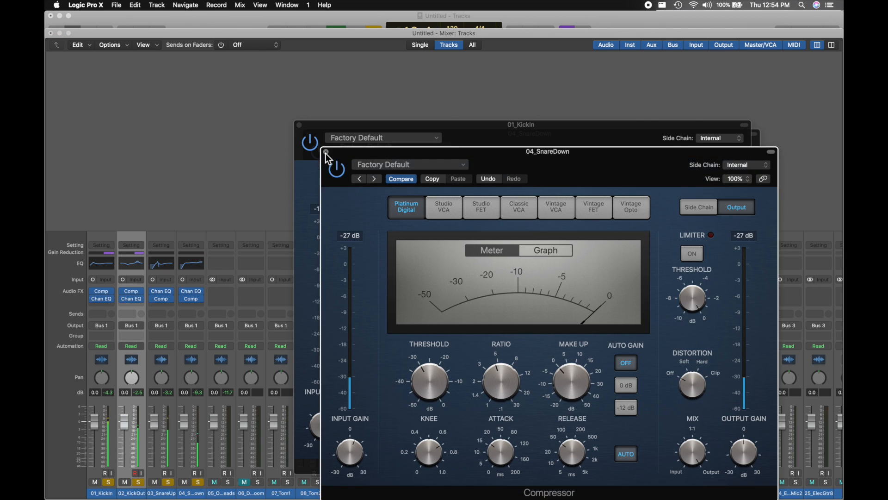
# Close all remaining plug-in windows to clear the mixer.
pyautogui.click(326, 152)
pyautogui.click(299, 125)
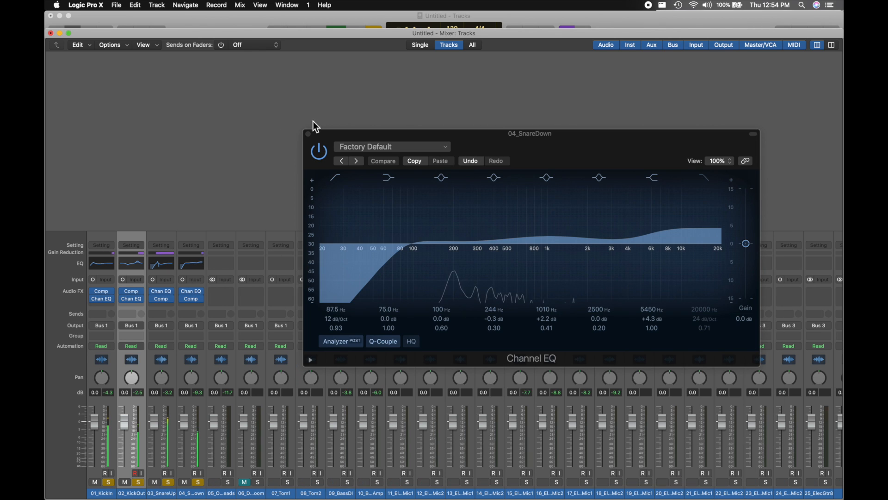
pyautogui.click(308, 134)
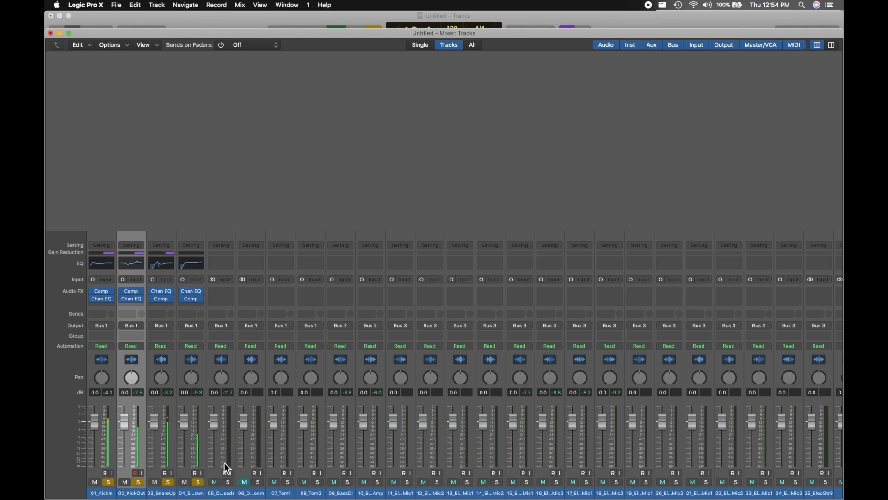
# Solo 05_Overheads and take the kick and snare tracks out of solo.
pyautogui.click(226, 483)
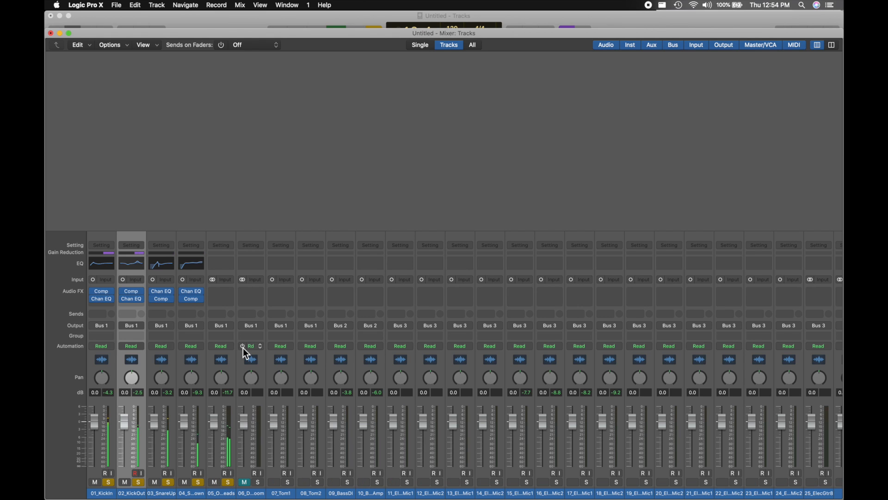
pyautogui.click(218, 296)
pyautogui.click(246, 223)
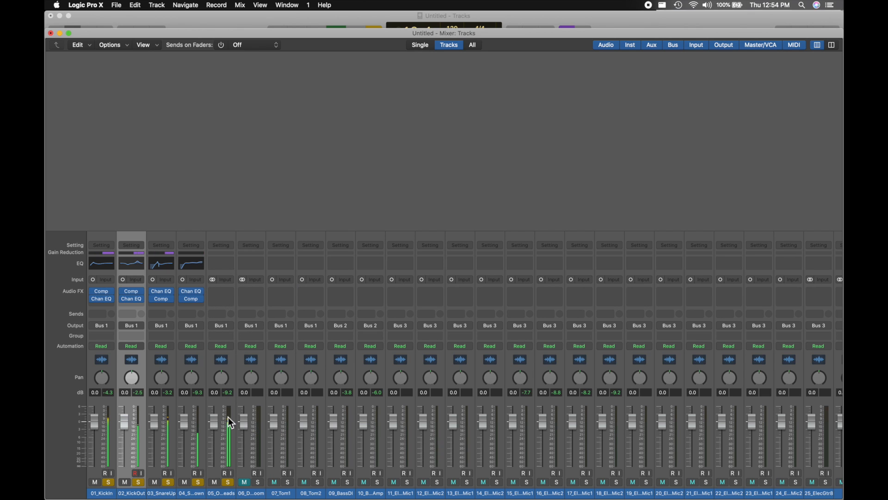
pyautogui.click(109, 482)
pyautogui.click(139, 483)
pyautogui.click(168, 482)
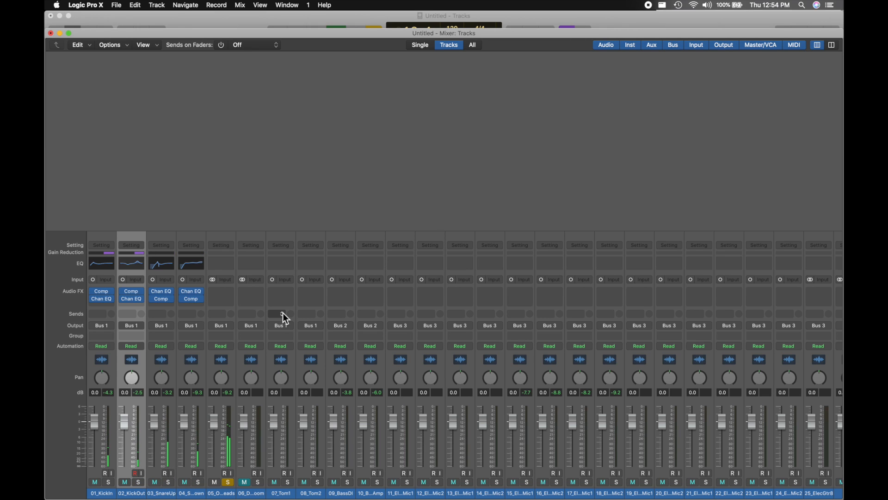
# Add a Channel EQ to 05_Overheads and enable its low cut at 193 Hz, 12 dB/Oct, with Q 0.88.
pyautogui.click(219, 292)
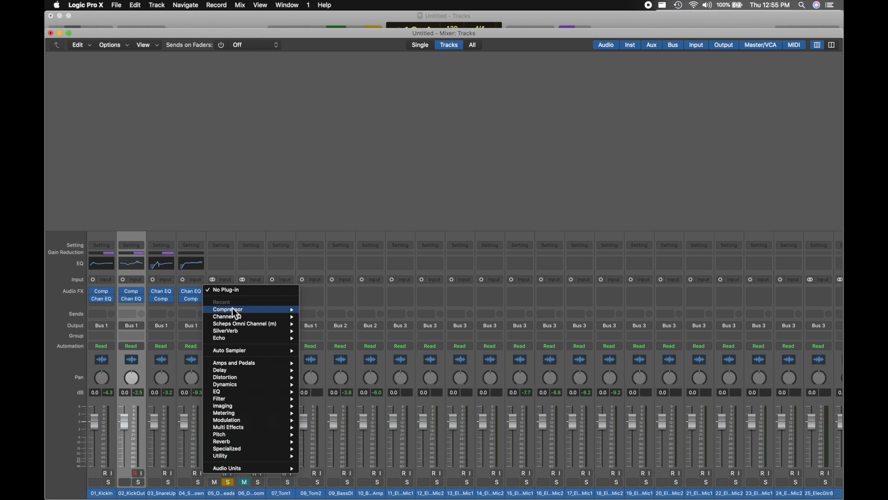
pyautogui.click(224, 267)
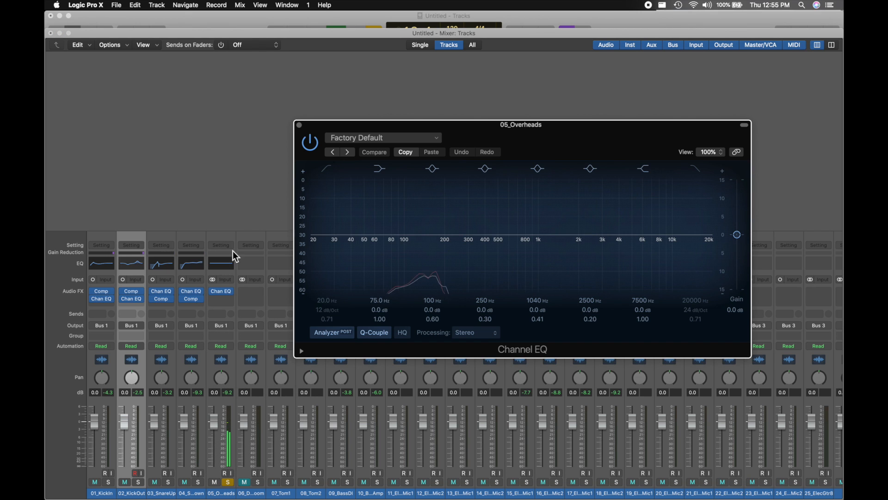
pyautogui.click(328, 168)
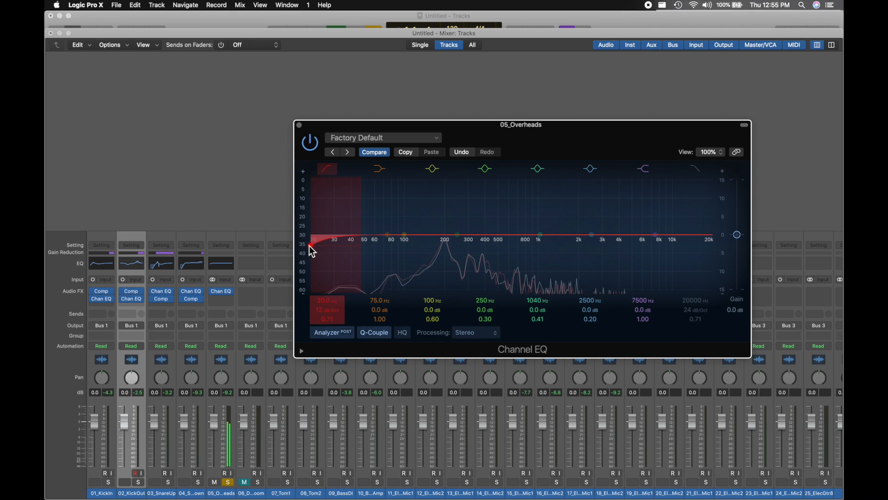
pyautogui.moveTo(311, 244); pyautogui.dragTo(343, 237)
pyautogui.moveTo(368, 244); pyautogui.dragTo(443, 243)
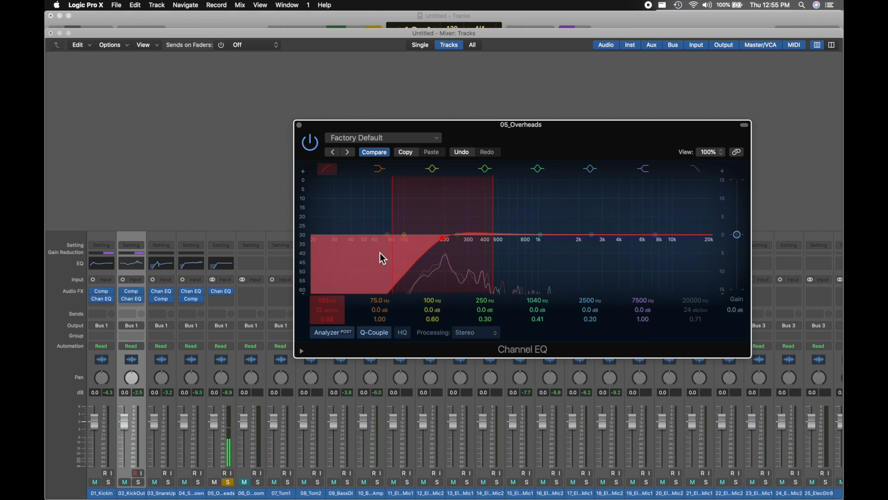
# Solo both snare tracks with the overheads and insert a stereo Compressor on 05_Overheads with auto gain off.
pyautogui.click(169, 482)
pyautogui.click(199, 482)
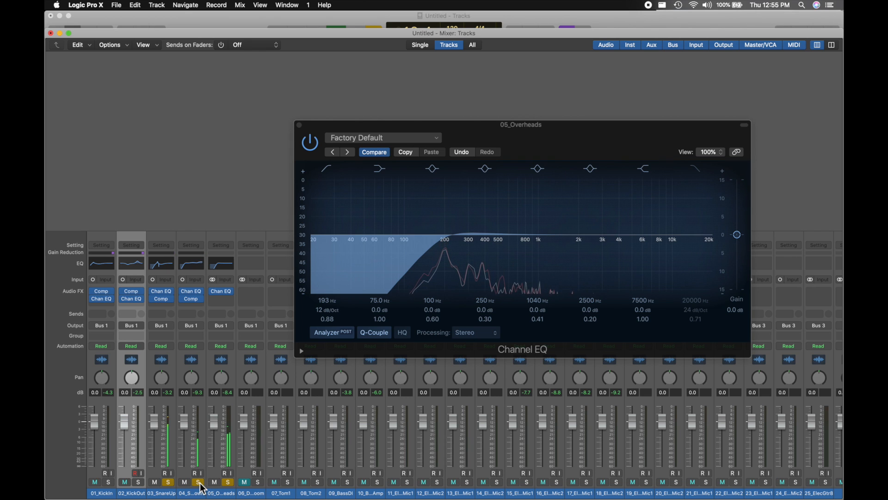
pyautogui.click(221, 299)
pyautogui.moveTo(234, 329)
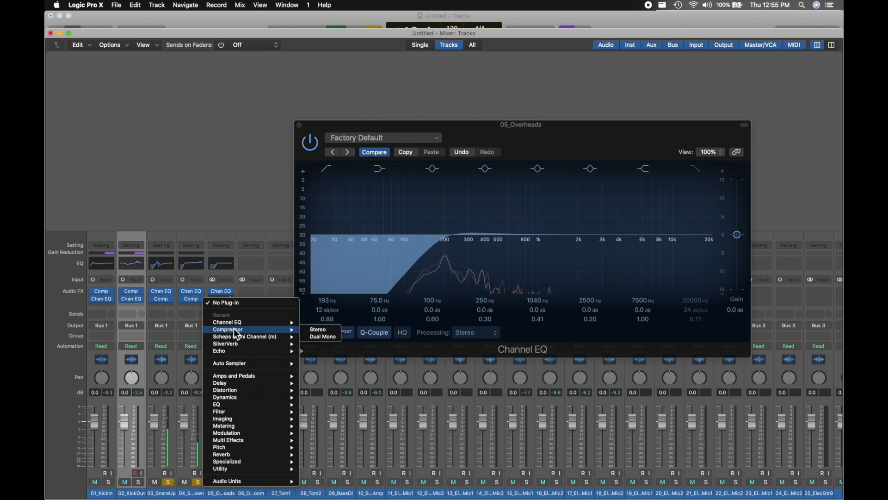
pyautogui.click(320, 331)
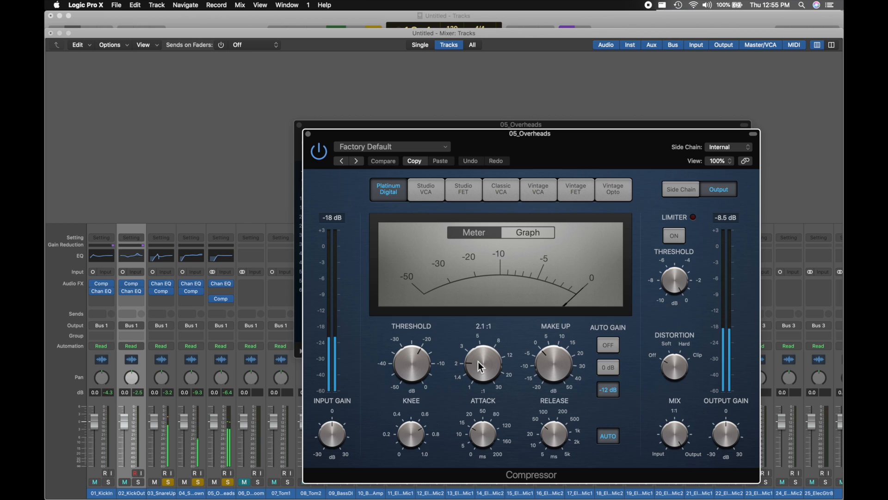
pyautogui.click(604, 346)
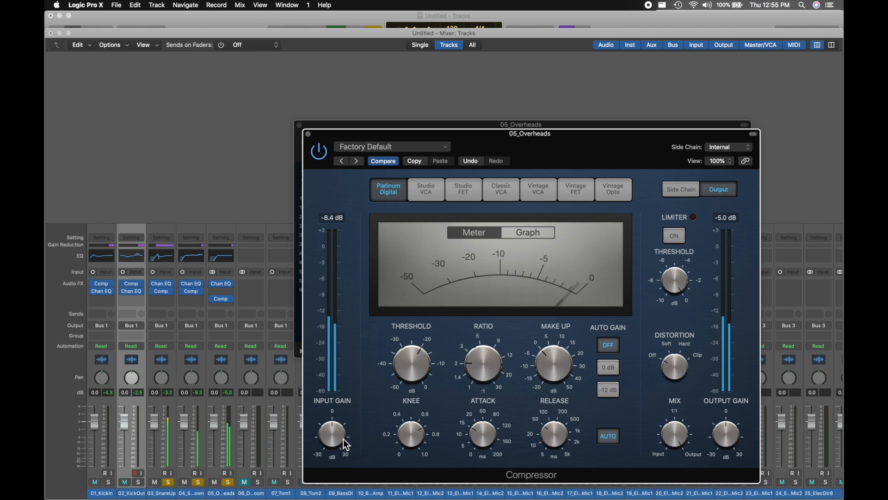
# Lower the 05_Overheads compressor's threshold and raise its ratio slightly.
pyautogui.moveTo(476, 363); pyautogui.dragTo(491, 424)
pyautogui.moveTo(480, 374); pyautogui.dragTo(476, 292)
pyautogui.moveTo(419, 354); pyautogui.dragTo(420, 368)
pyautogui.moveTo(481, 363); pyautogui.dragTo(482, 383)
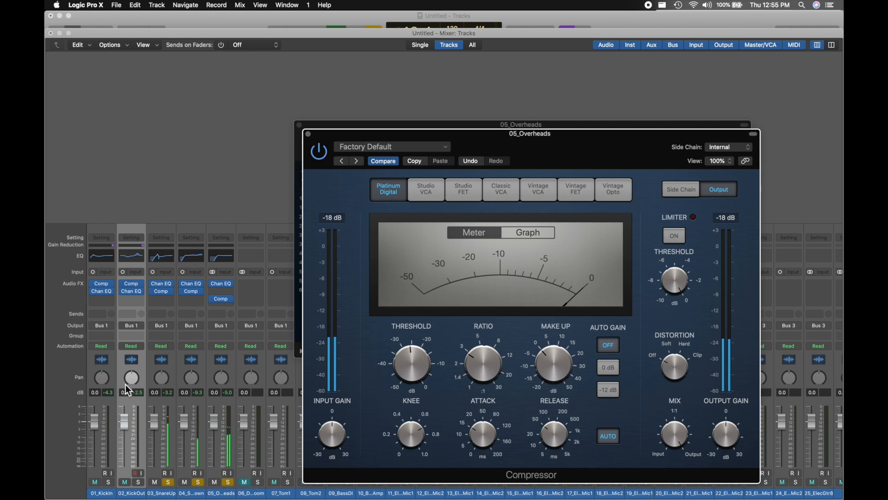
# Take the snares and overheads out of solo and solo only the drum room track 06.
pyautogui.click(169, 482)
pyautogui.click(197, 482)
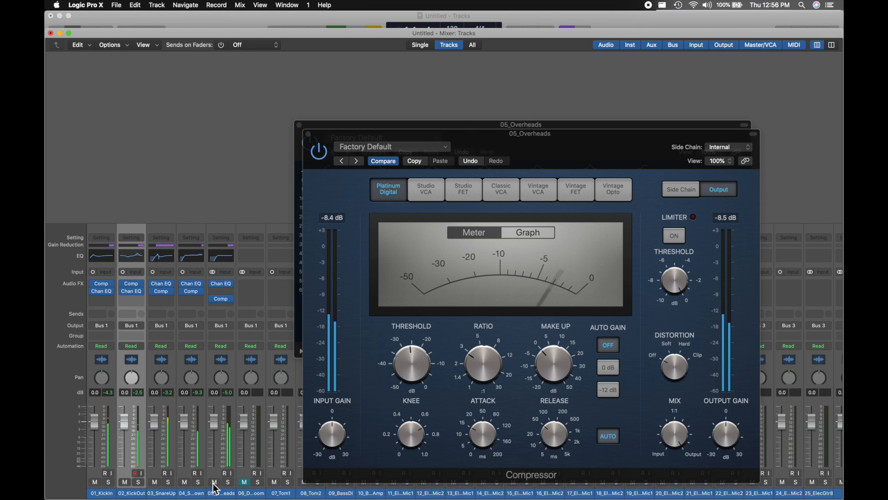
pyautogui.click(228, 482)
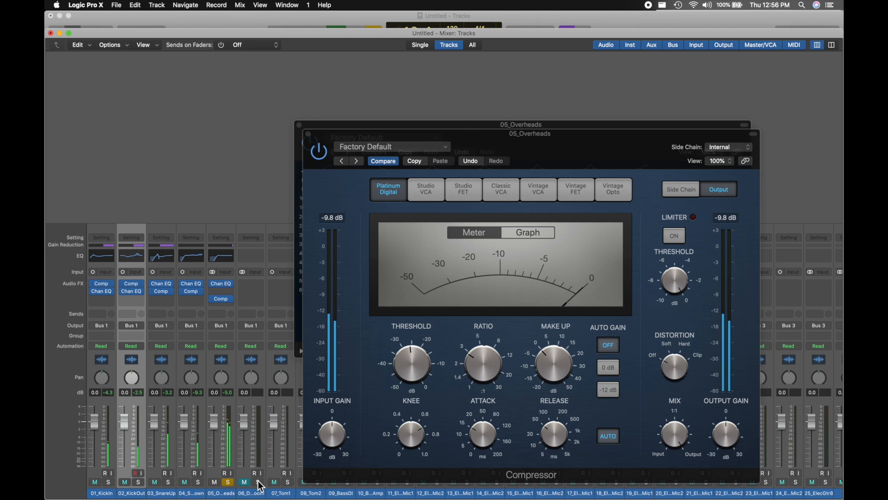
pyautogui.click(228, 482)
pyautogui.click(258, 482)
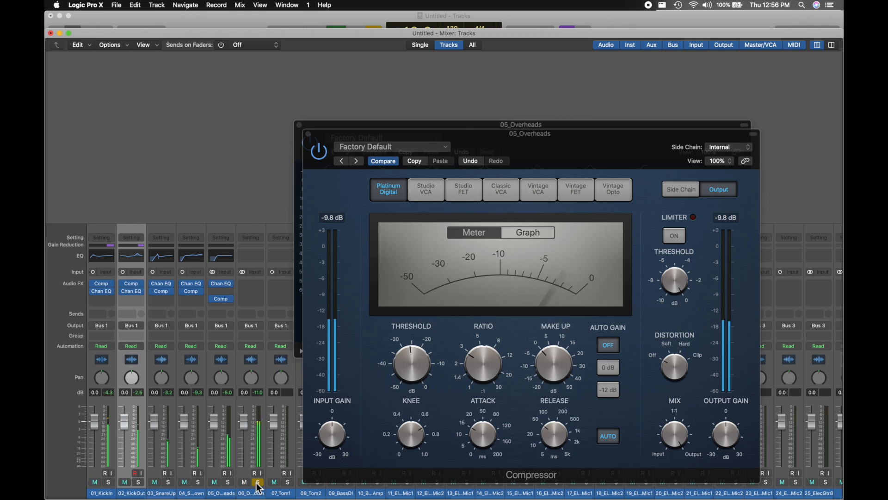
# Insert a stereo Compressor on 06_DrumsRoom and raise its ratio to 7.1:1.
pyautogui.click(228, 483)
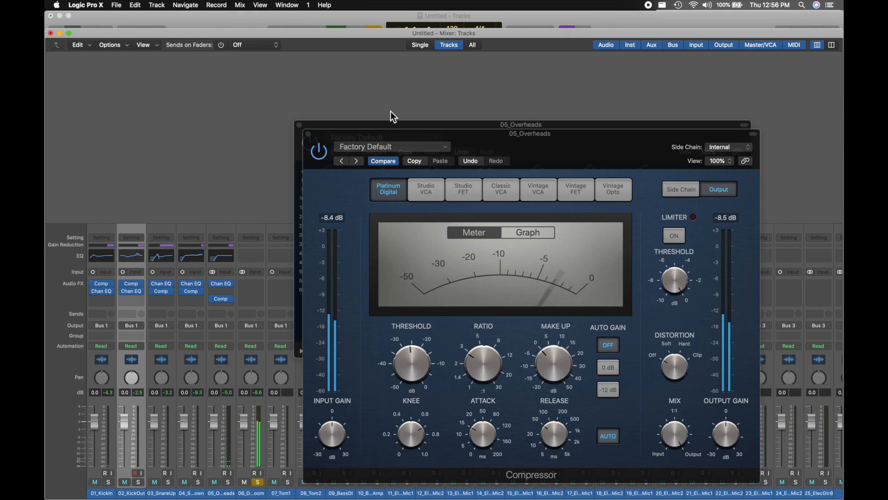
pyautogui.click(253, 282)
pyautogui.moveTo(310, 302)
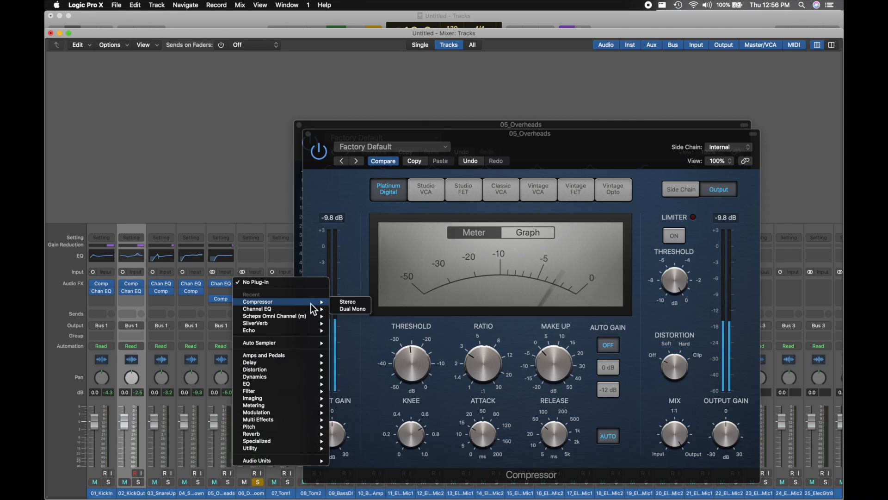
pyautogui.click(347, 302)
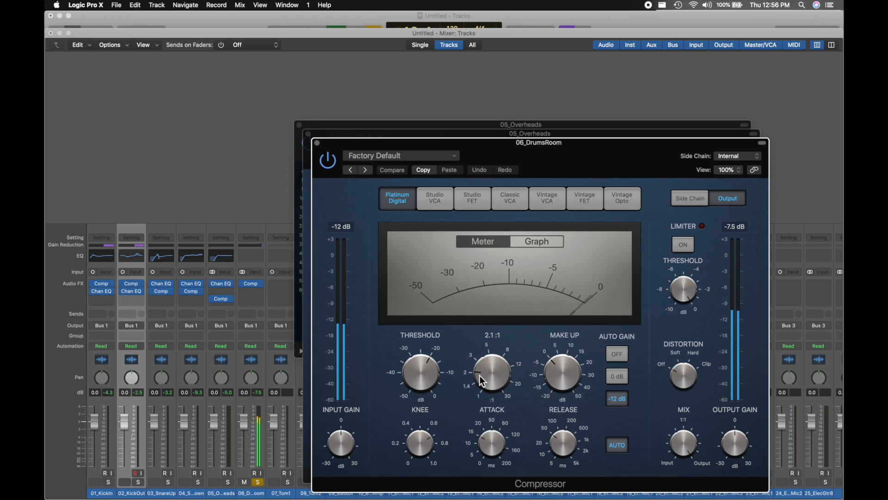
pyautogui.moveTo(482, 440); pyautogui.dragTo(492, 495)
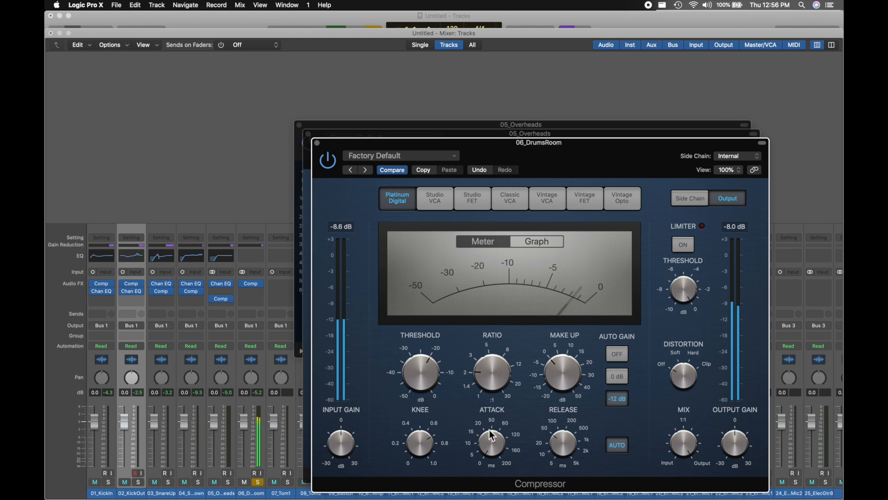
pyautogui.click(490, 351)
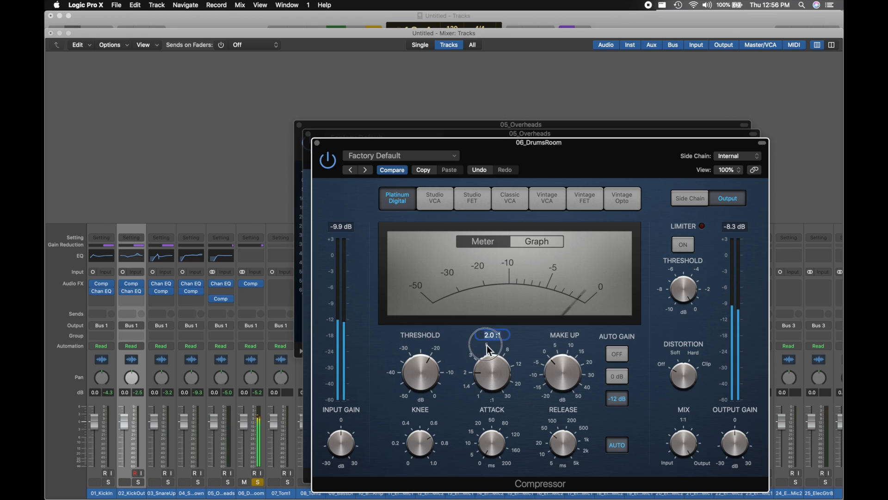
pyautogui.moveTo(487, 365); pyautogui.dragTo(499, 336)
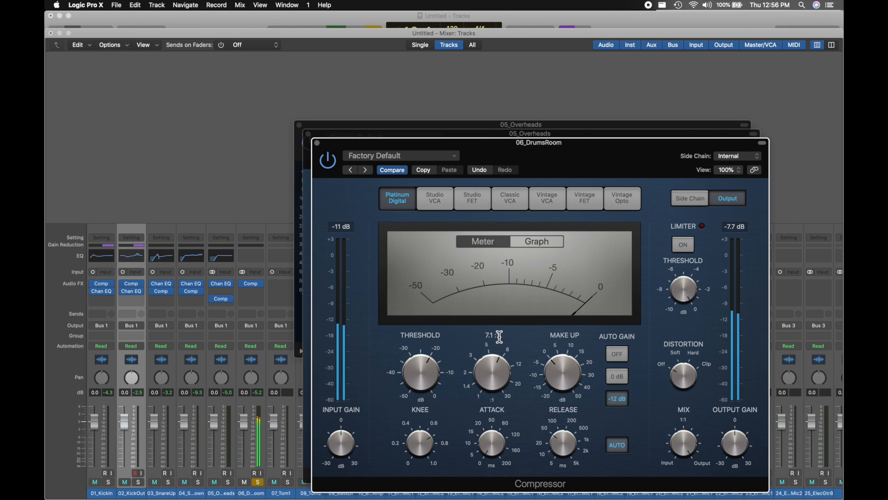
# Reopen the 06_DrumsRoom compressor and close both 05_Overheads plug-in windows.
pyautogui.click(251, 285)
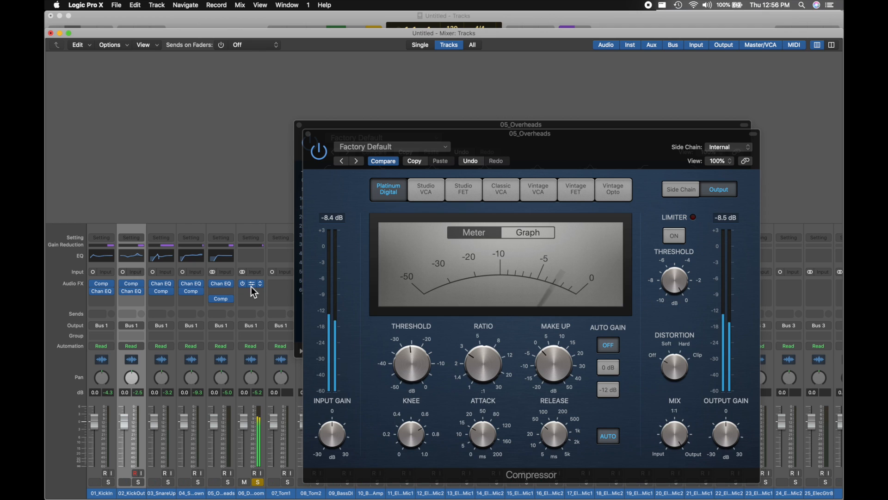
pyautogui.click(251, 285)
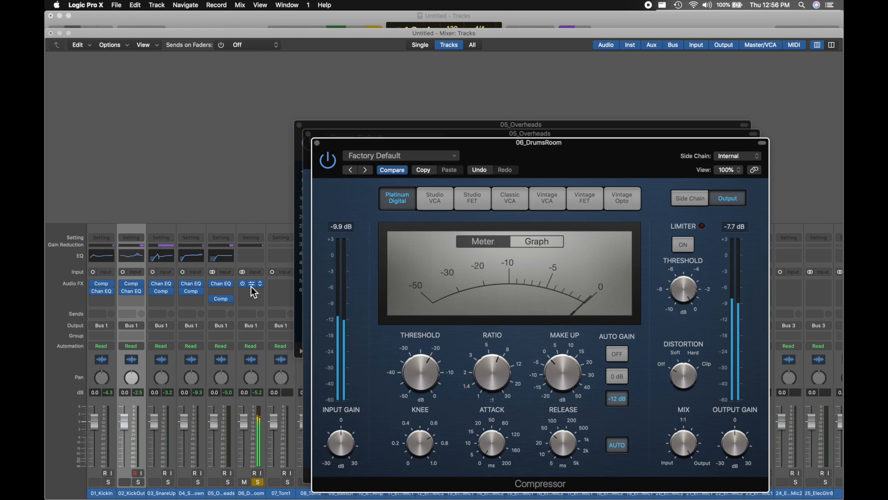
pyautogui.click(409, 134)
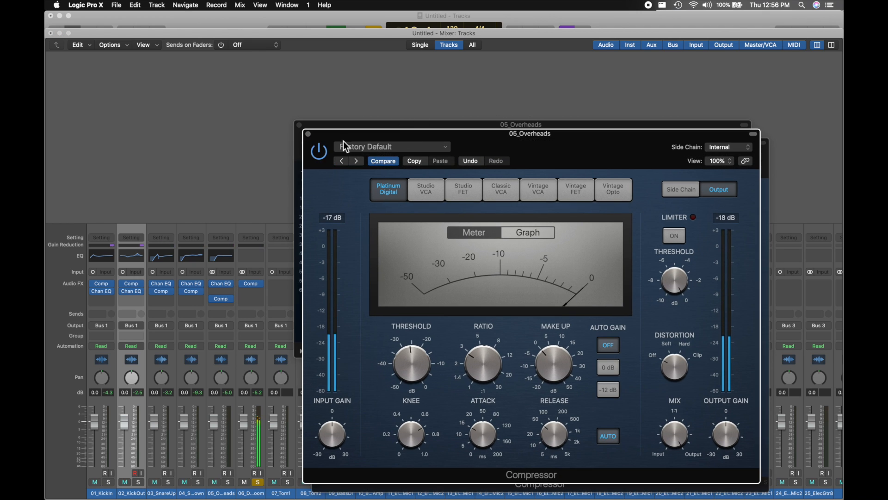
pyautogui.click(308, 135)
pyautogui.click(304, 133)
pyautogui.click(299, 126)
# Turn off auto gain in the 06_DrumsRoom compressor and set its threshold to -24.0 dB.
pyautogui.moveTo(491, 386); pyautogui.dragTo(487, 374)
pyautogui.click(617, 354)
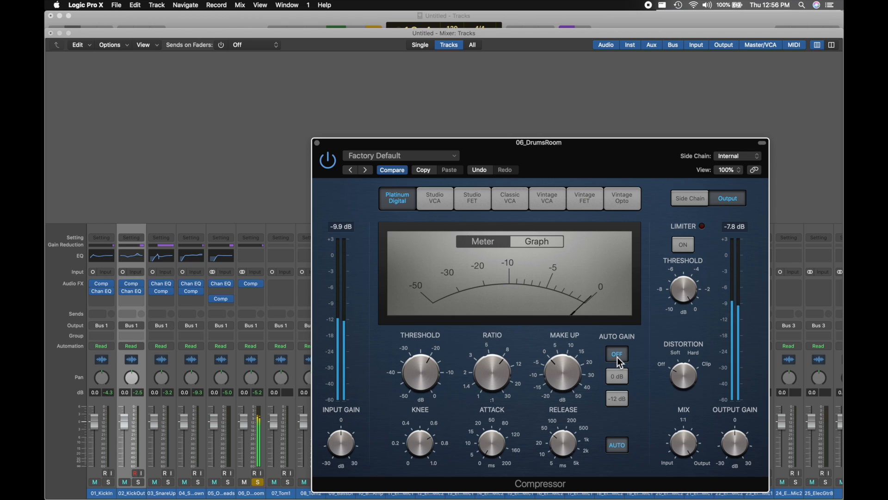
pyautogui.moveTo(352, 450)
pyautogui.mouseDown()
pyautogui.moveTo(346, 409)
pyautogui.moveTo(347, 448)
pyautogui.moveTo(344, 436)
pyautogui.mouseUp()
pyautogui.moveTo(418, 409); pyautogui.dragTo(421, 396)
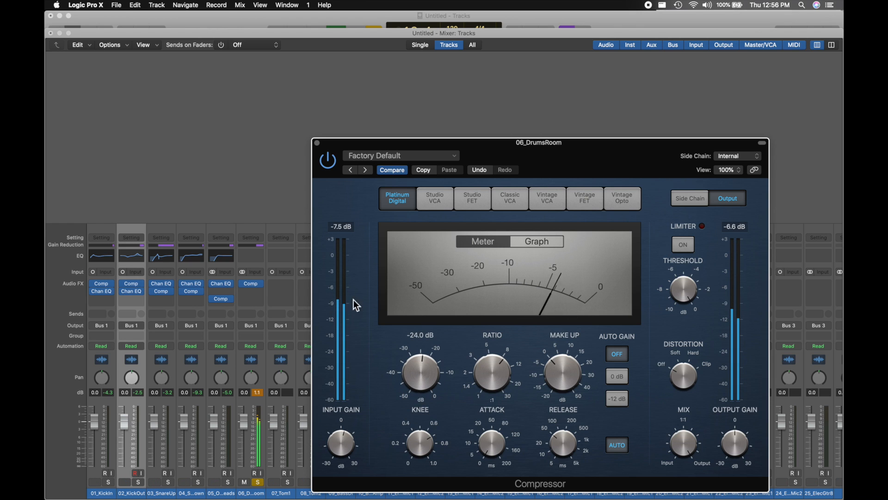
# Compare the soloed drum room with its compressor bypassed and enabled, leaving the compressor on.
pyautogui.click(329, 160)
pyautogui.moveTo(559, 446)
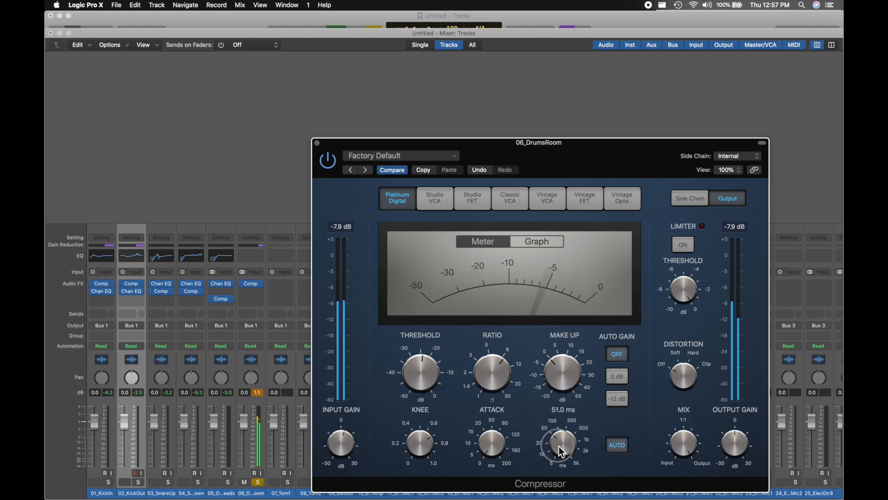
pyautogui.moveTo(447, 442)
pyautogui.moveTo(488, 442)
pyautogui.mouseDown()
pyautogui.moveTo(488, 370)
pyautogui.moveTo(487, 437)
pyautogui.mouseUp()
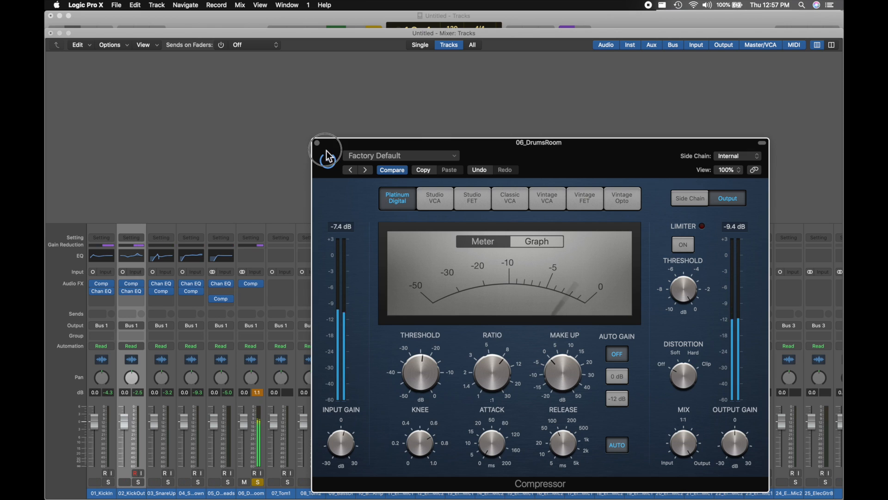
pyautogui.click(329, 161)
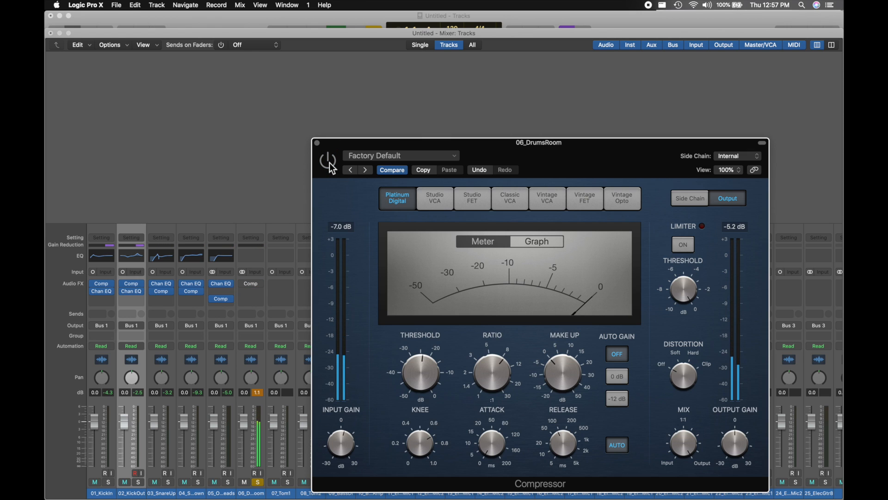
pyautogui.click(228, 482)
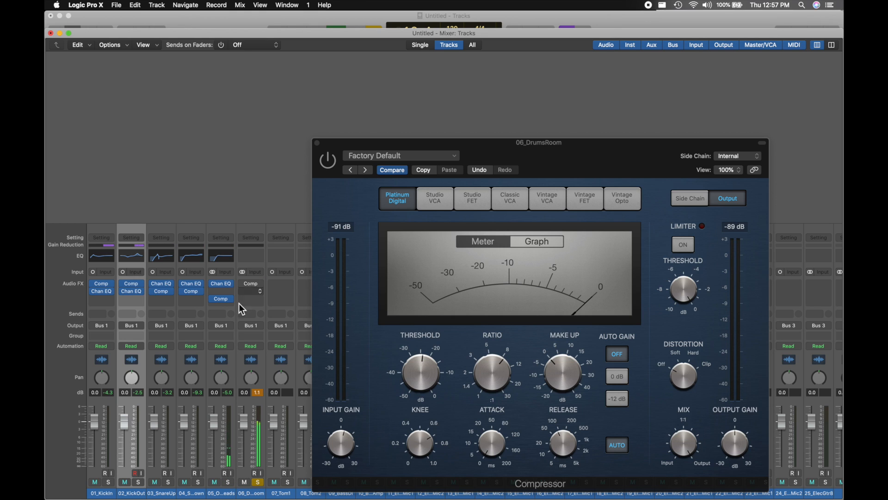
pyautogui.click(243, 284)
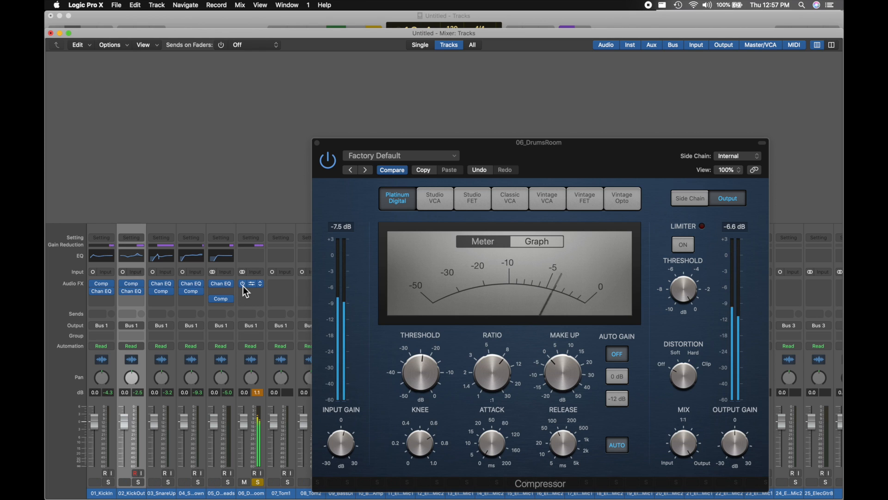
# Lower the 06_DrumsRoom compressor's threshold to about -31 dB and set its ratio to 6.6:1.
pyautogui.click(482, 377)
pyautogui.moveTo(483, 377); pyautogui.dragTo(482, 320)
pyautogui.moveTo(424, 372); pyautogui.dragTo(422, 396)
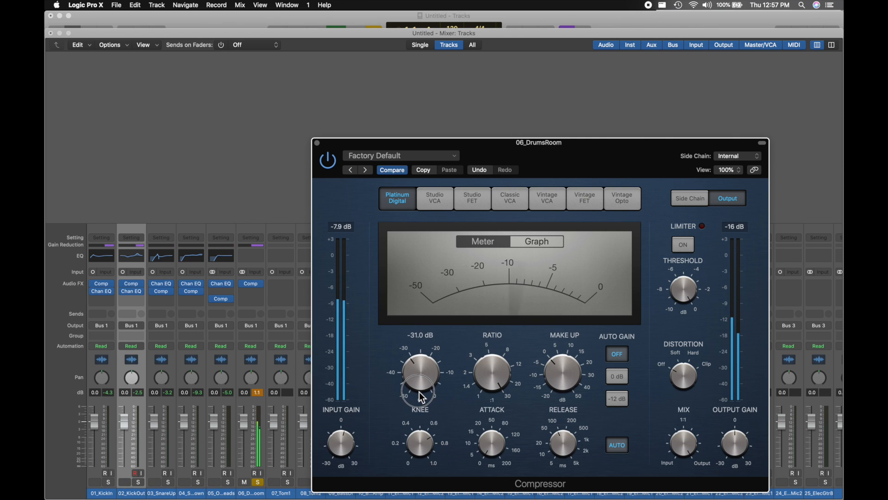
pyautogui.moveTo(493, 370); pyautogui.dragTo(506, 426)
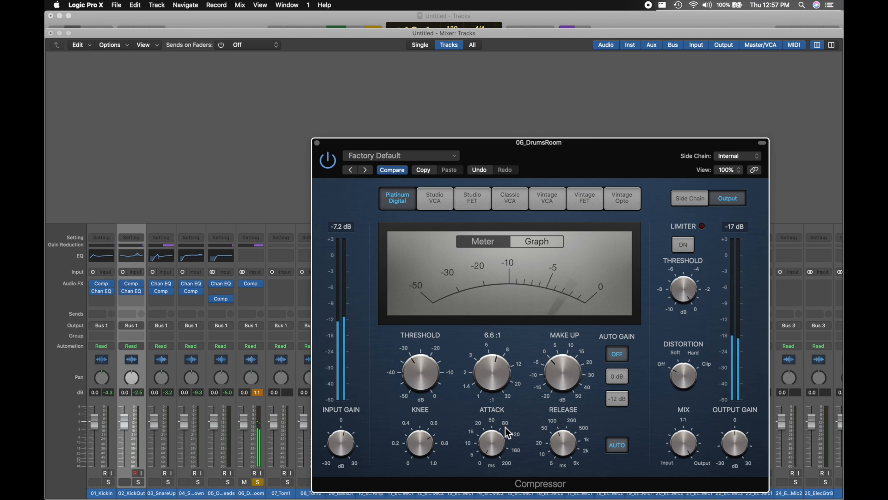
# Compare the drum room muted, unmuted and soloed against the full mix, ending with track 06 unmuted and out of solo.
pyautogui.click(259, 482)
pyautogui.click(247, 482)
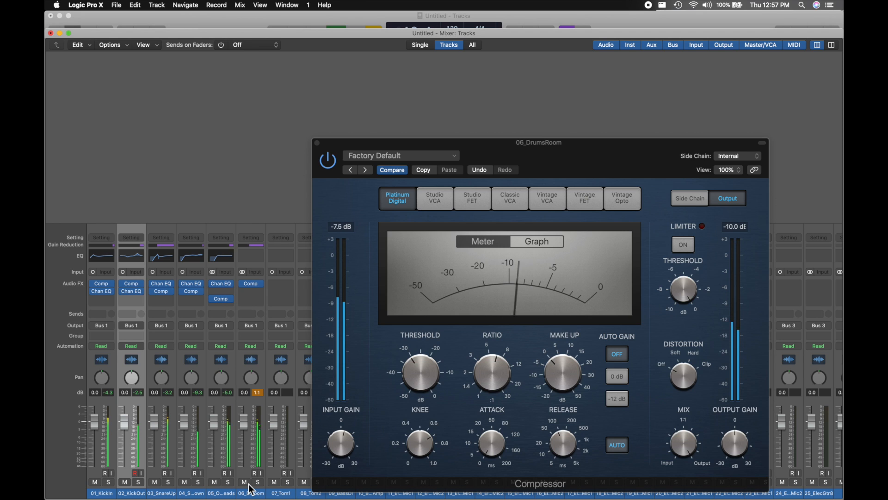
pyautogui.click(248, 483)
pyautogui.click(258, 482)
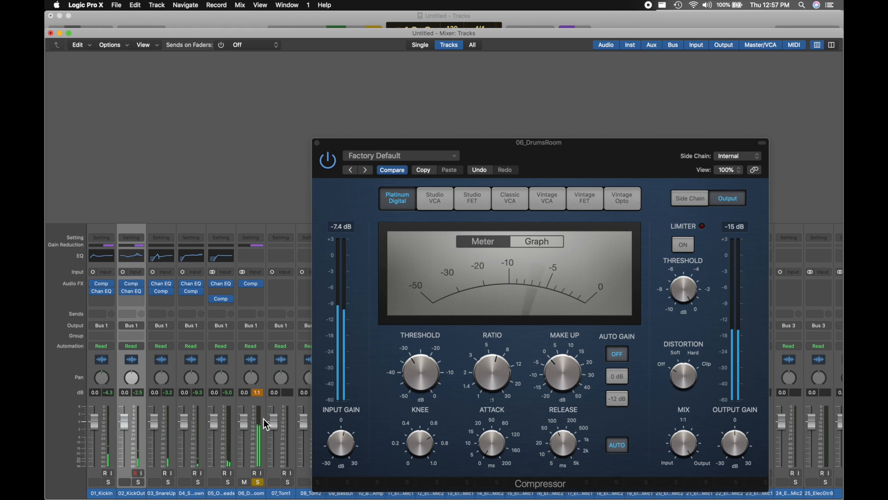
pyautogui.click(259, 483)
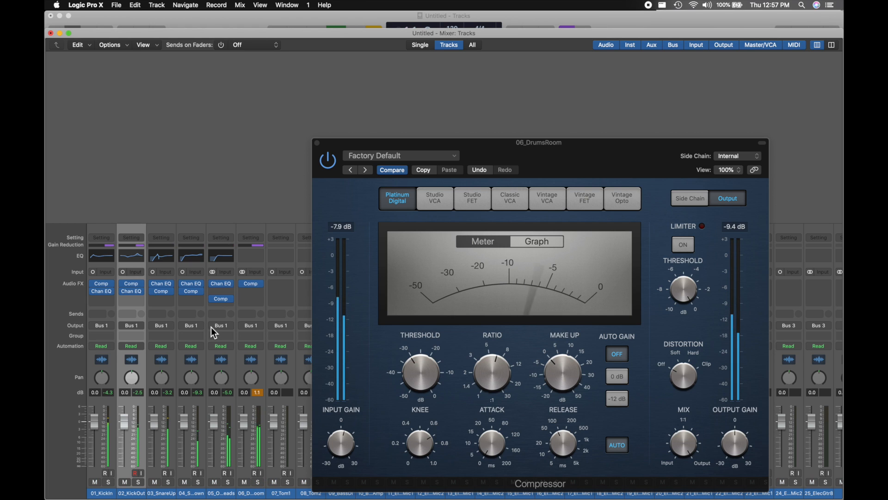
# Bypass all compressors and Channel EQs on drum tracks 01 to 06 to hear the unprocessed mix.
pyautogui.moveTo(95, 287)
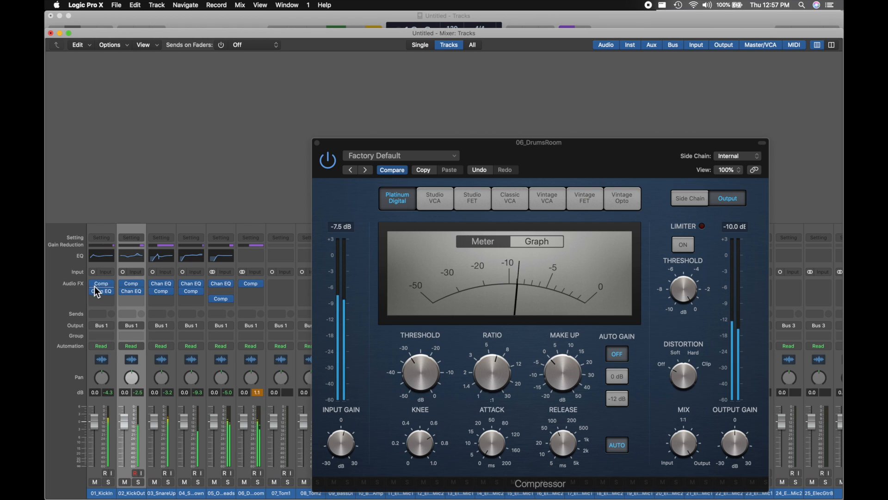
pyautogui.keyDown('alt'); pyautogui.click(94, 287); pyautogui.keyUp('alt')
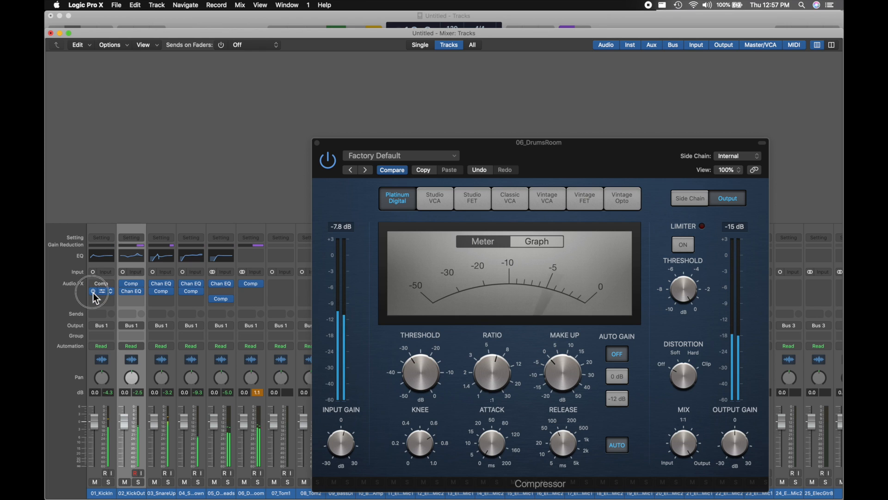
pyautogui.keyDown('alt'); pyautogui.click(126, 284); pyautogui.keyUp('alt')
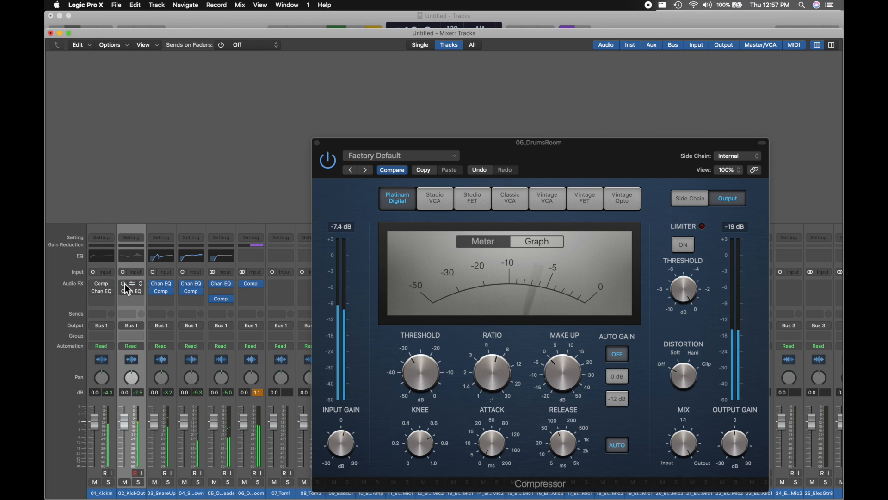
pyautogui.keyDown('alt'); pyautogui.click(154, 285); pyautogui.keyUp('alt')
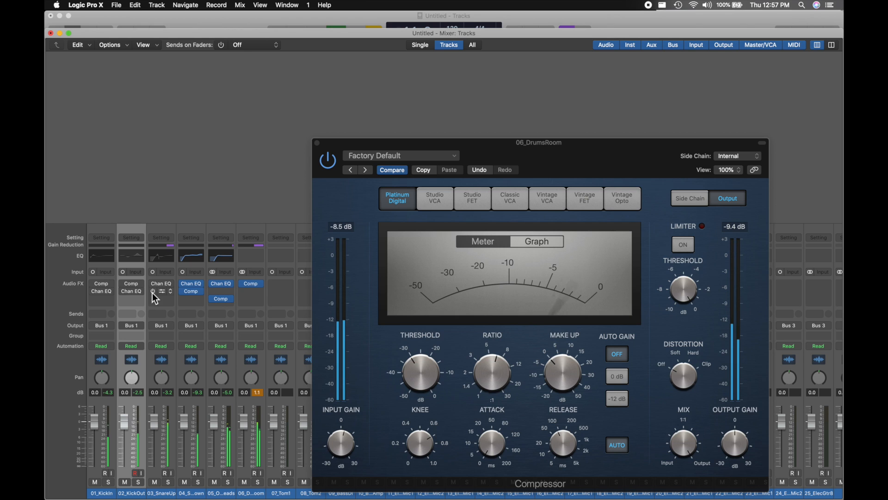
pyautogui.keyDown('alt'); pyautogui.click(184, 284); pyautogui.keyUp('alt')
pyautogui.keyDown('alt'); pyautogui.click(213, 301); pyautogui.keyUp('alt')
pyautogui.click(243, 285)
pyautogui.click(243, 285)
pyautogui.click(243, 284)
# Re-enable the compressors and Channel EQs on tracks 01 to 05 and toggle the drum room's compressor for comparison.
pyautogui.moveTo(97, 288)
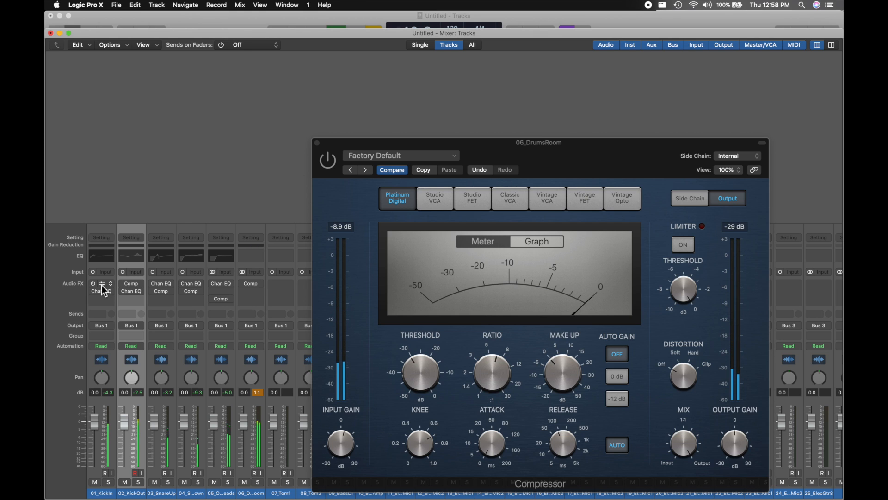
pyautogui.click(96, 292)
pyautogui.click(124, 284)
pyautogui.click(124, 291)
pyautogui.click(153, 284)
pyautogui.click(154, 295)
pyautogui.click(155, 295)
pyautogui.click(153, 292)
pyautogui.click(182, 292)
pyautogui.click(184, 283)
pyautogui.click(212, 284)
pyautogui.click(213, 300)
pyautogui.click(244, 287)
pyautogui.click(244, 287)
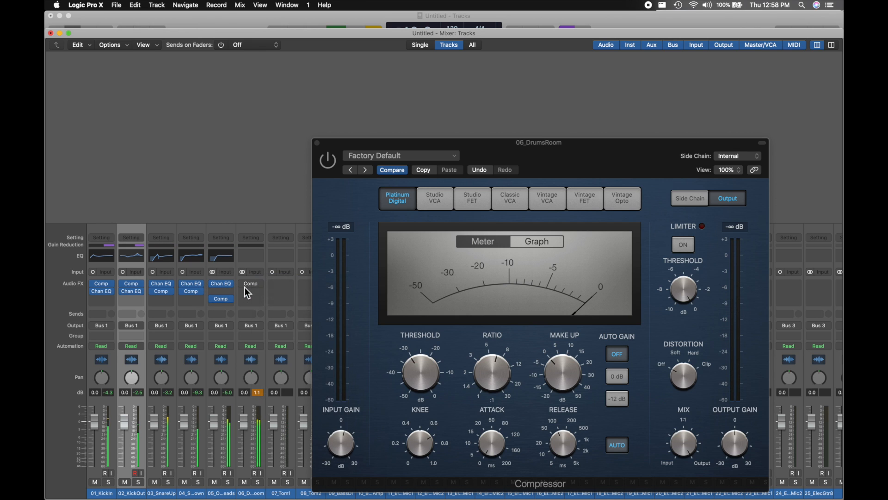
# Enable the compressor on the DrumsRoom track and switch it to the Studio VCA model during playback.
pyautogui.click(245, 284)
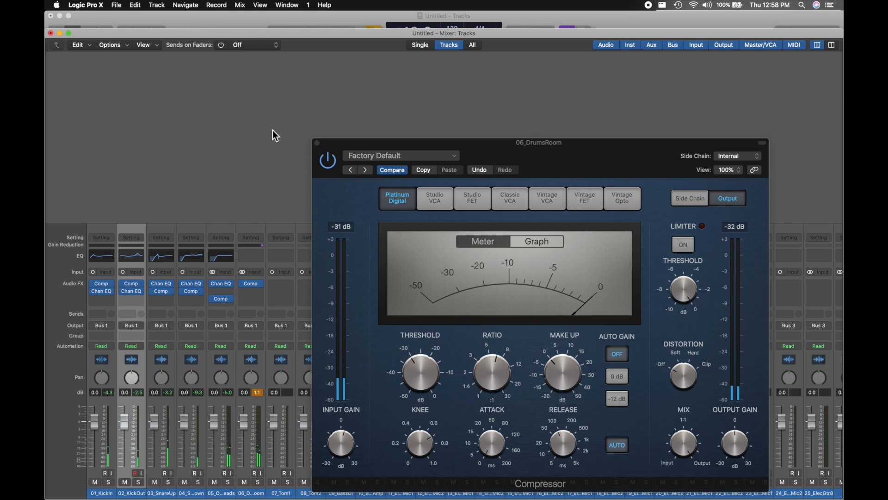
pyautogui.press('space')
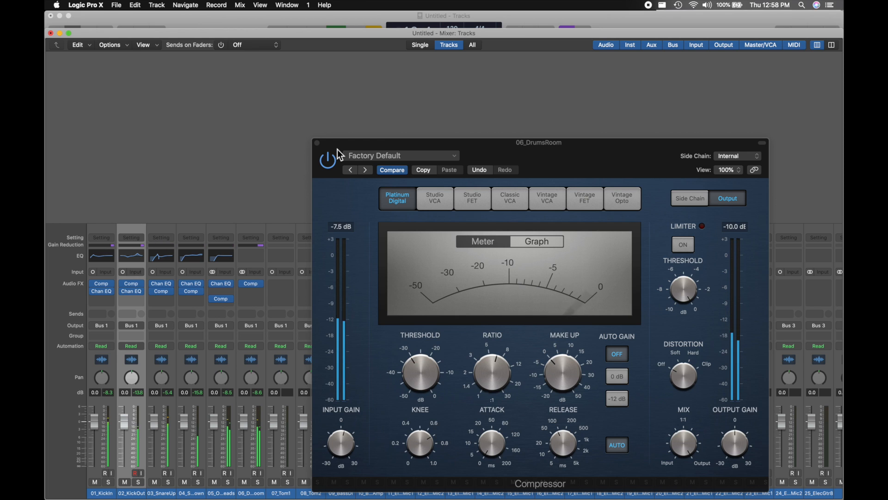
pyautogui.click(426, 198)
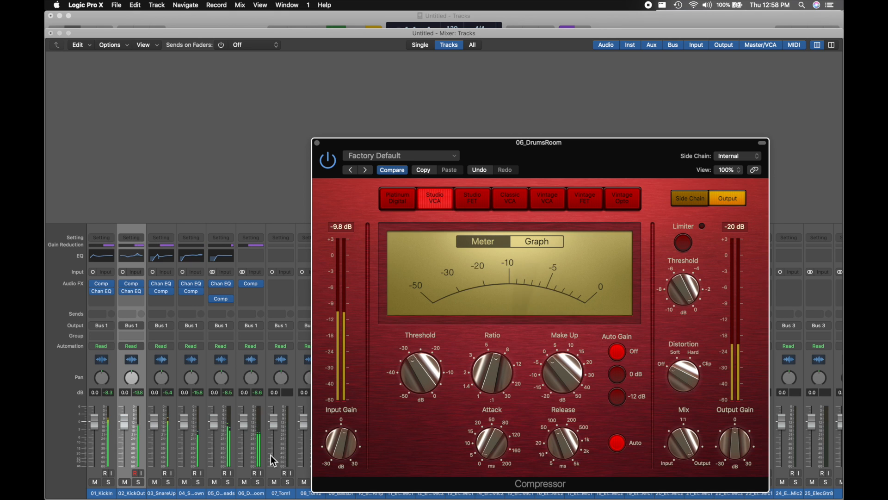
# Compare Platinum Digital with Studio VCA on the soloed DrumsRoom track, keep Studio VCA, and raise the compressor's input gain to about +7.5 dB.
pyautogui.click(258, 482)
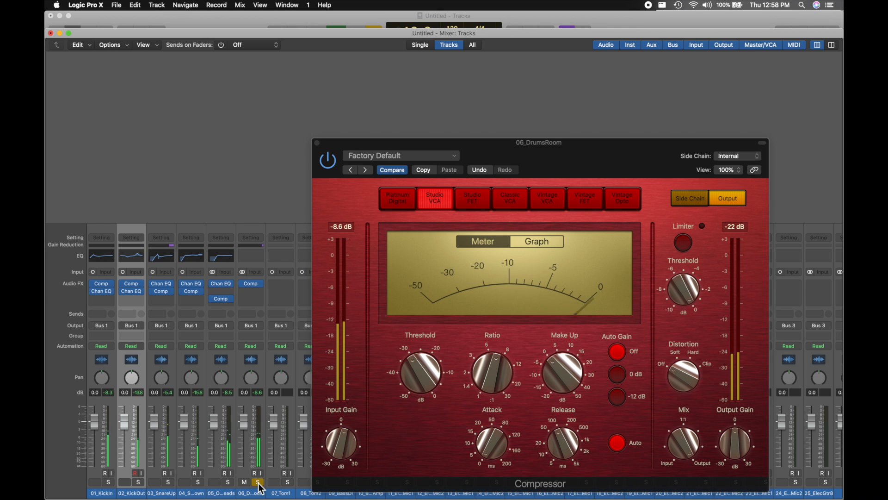
pyautogui.click(398, 197)
pyautogui.click(434, 196)
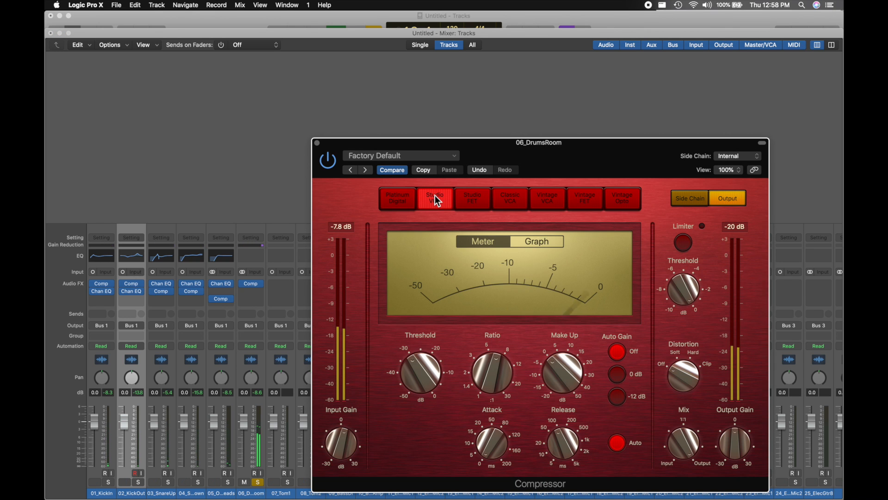
pyautogui.click(258, 482)
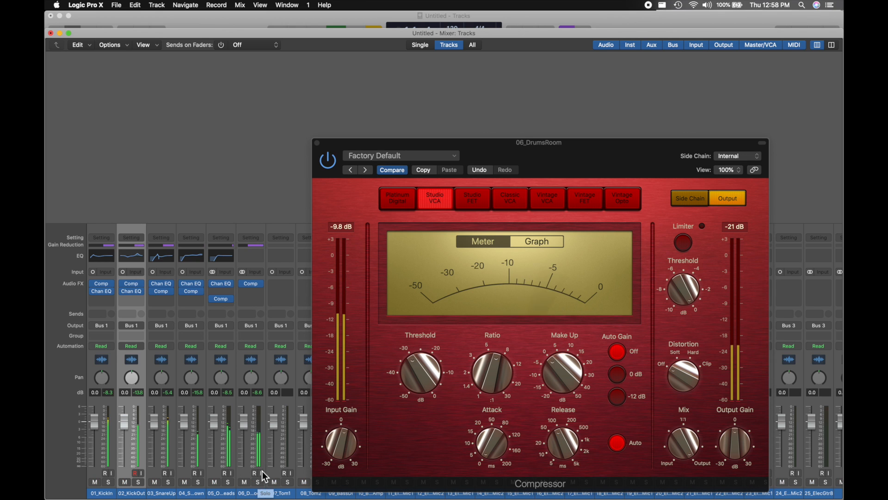
pyautogui.moveTo(347, 437); pyautogui.dragTo(352, 438)
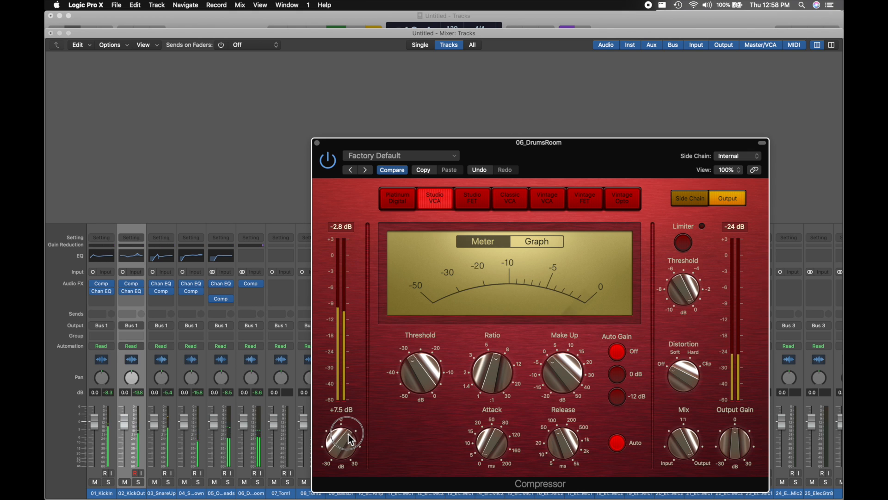
# Audition Studio VCA against Studio FET on the soloed Overheads track's compressor, keep Studio FET, and unsolo the track.
pyautogui.click(228, 483)
pyautogui.click(257, 483)
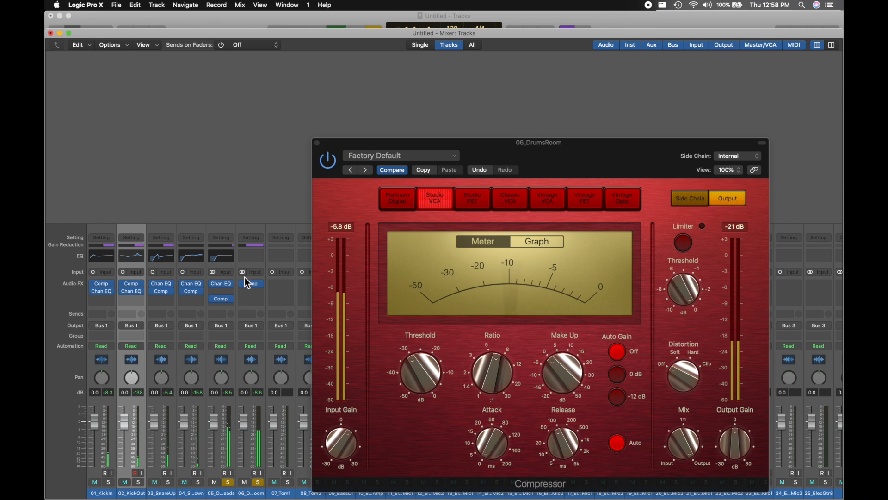
pyautogui.click(223, 299)
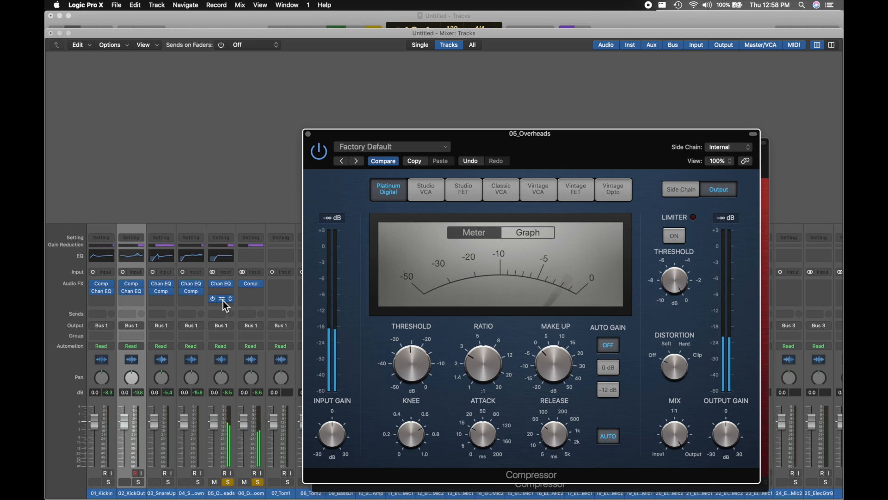
pyautogui.click(426, 187)
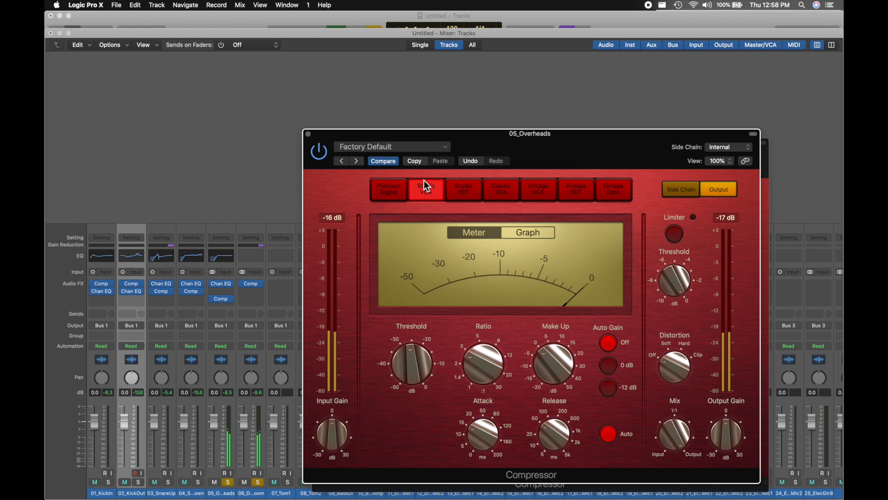
pyautogui.click(469, 188)
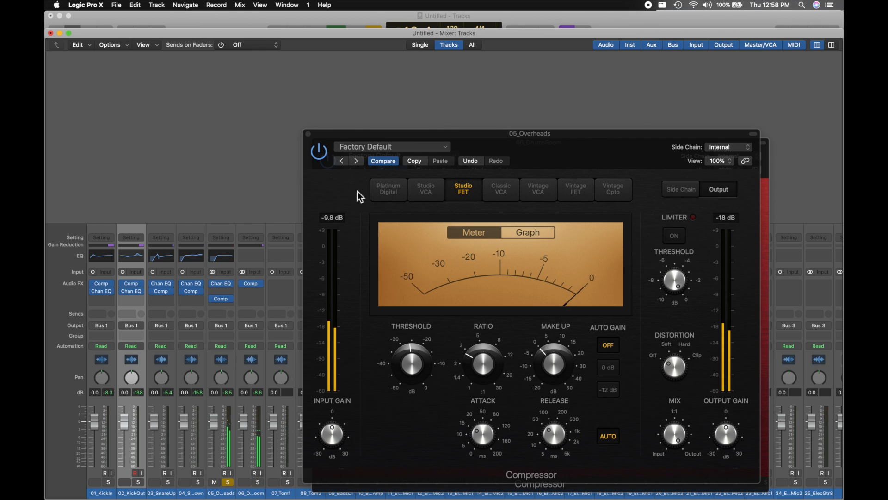
pyautogui.click(430, 196)
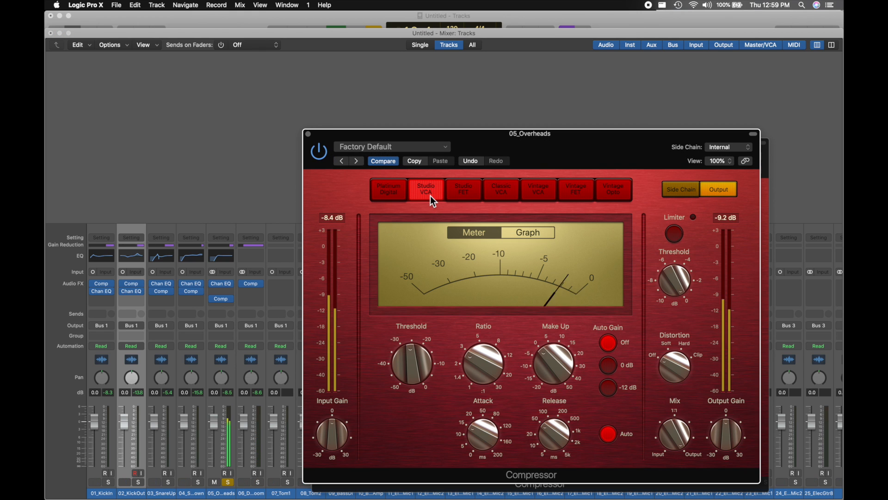
pyautogui.click(458, 194)
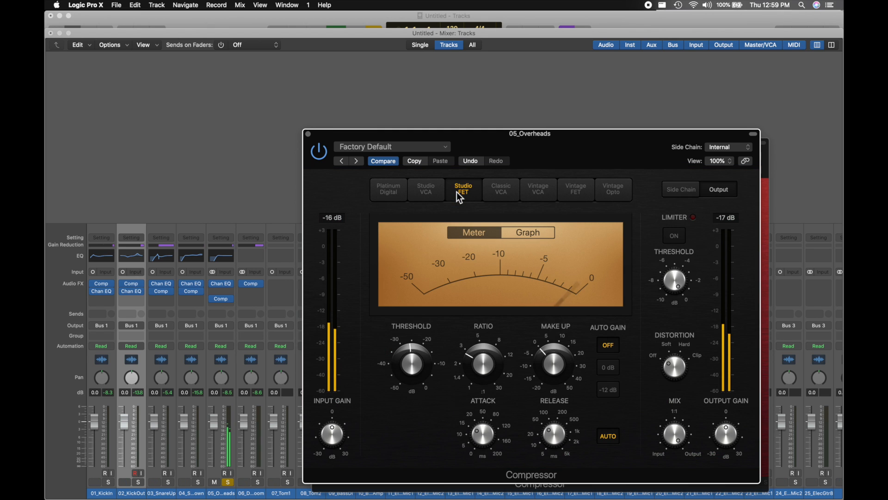
pyautogui.click(230, 482)
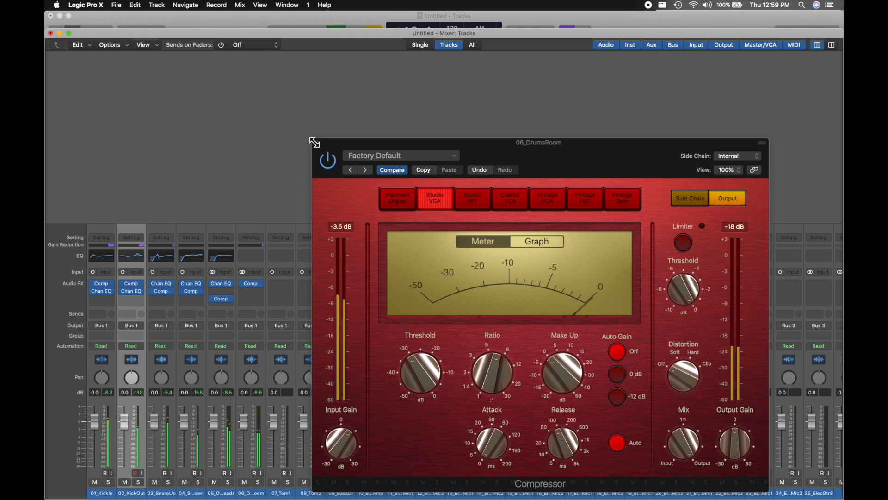
# Close the compressor and mixer, set the cycle range from bar 28 to 31 4 1 1, and play the section.
pyautogui.click(309, 137)
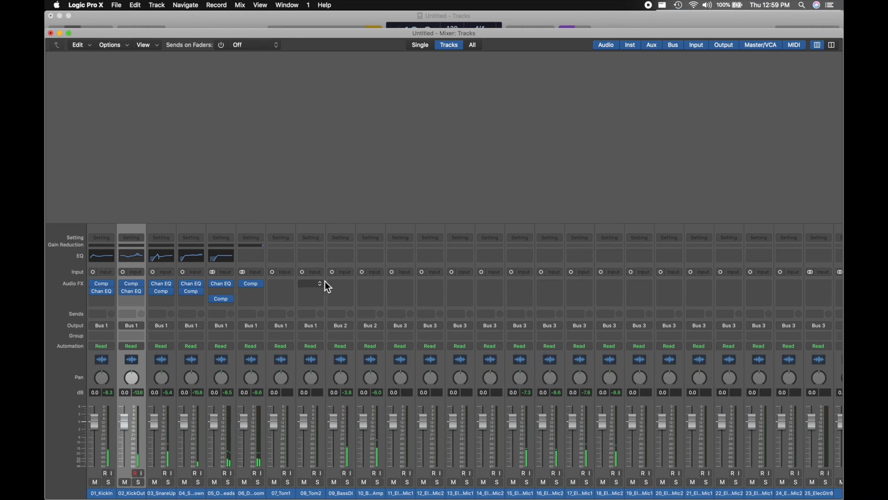
pyautogui.press('super+w')
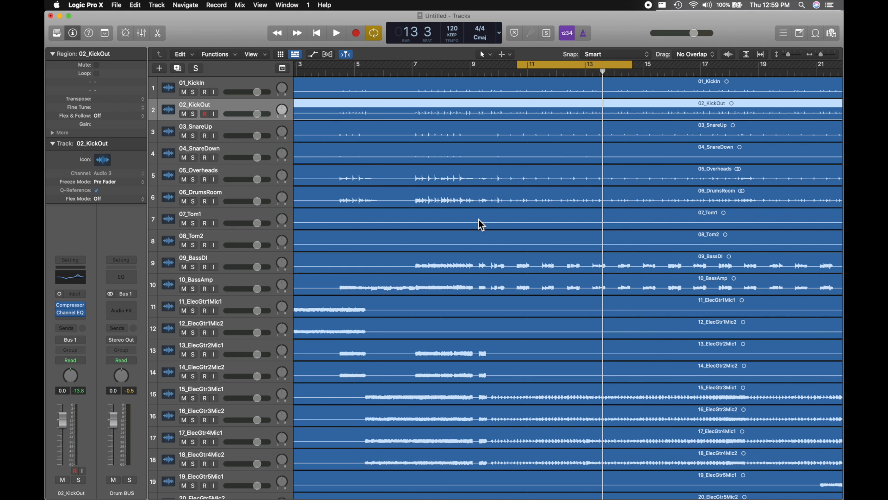
pyautogui.hscroll(10, 512, 245)
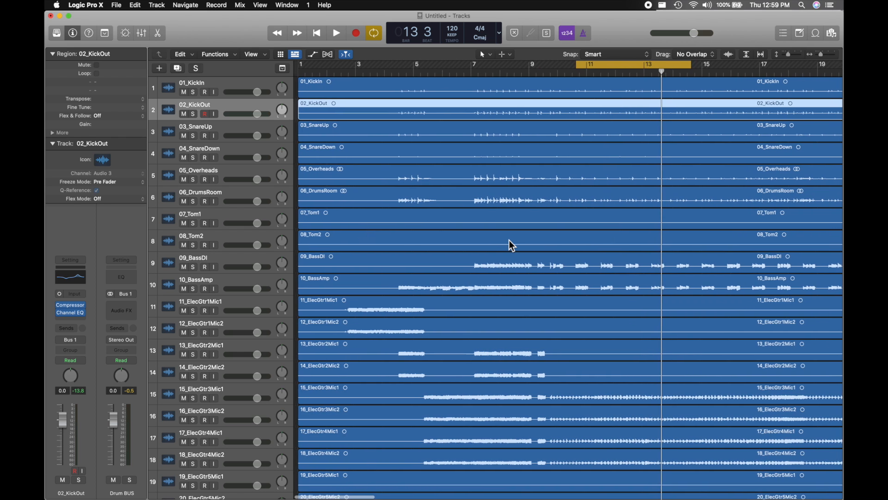
pyautogui.hscroll(3, 511, 245)
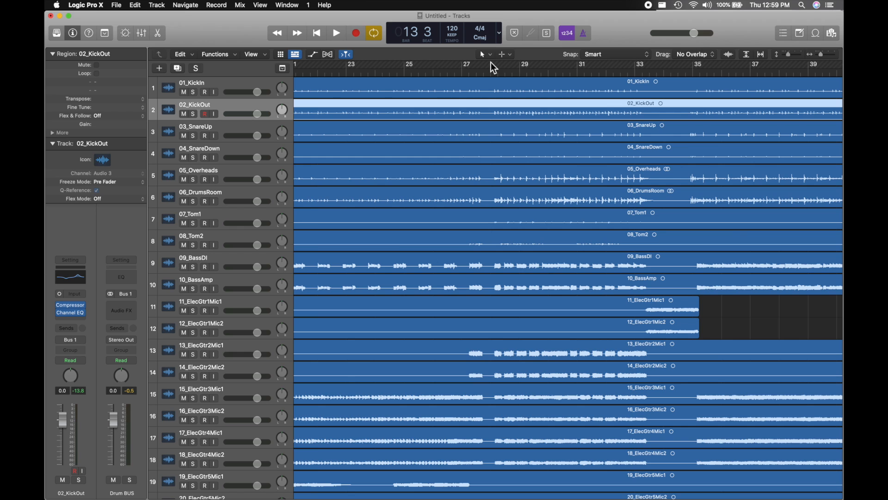
pyautogui.moveTo(468, 65); pyautogui.dragTo(578, 74)
pyautogui.press('space')
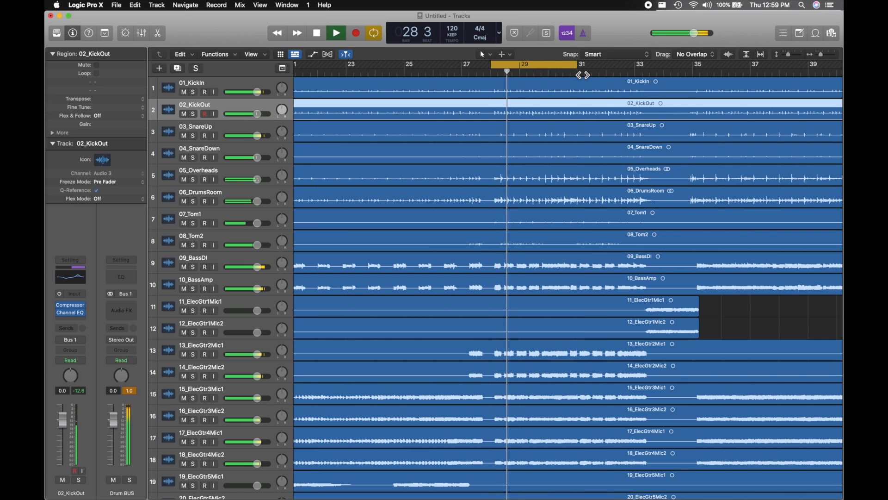
pyautogui.click(581, 71)
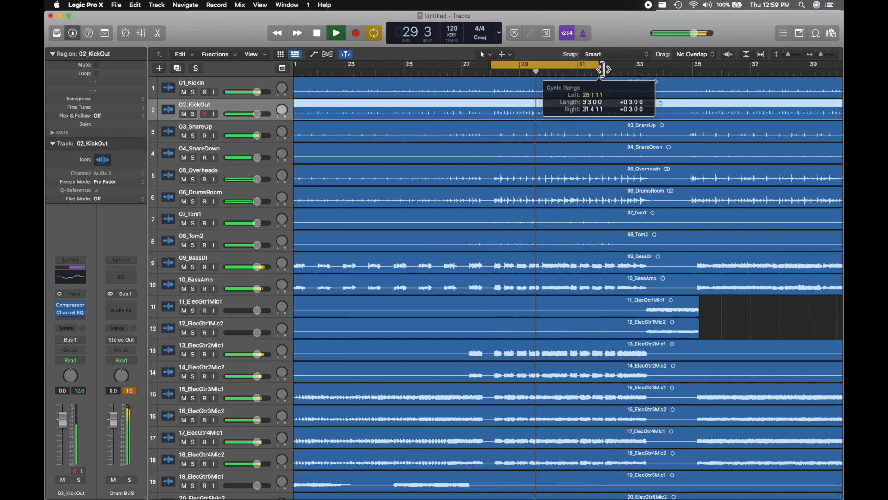
pyautogui.press('space')
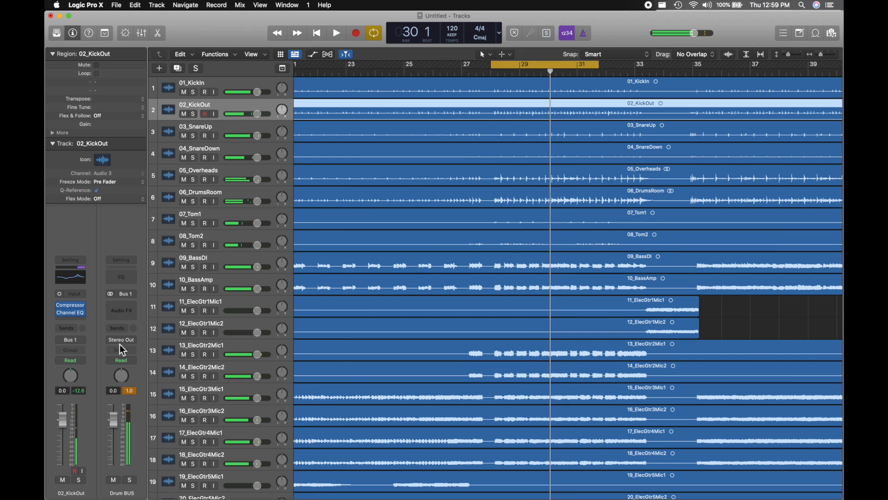
# Insert a Compressor on the Drum BUS and turn its auto gain off.
pyautogui.click(122, 312)
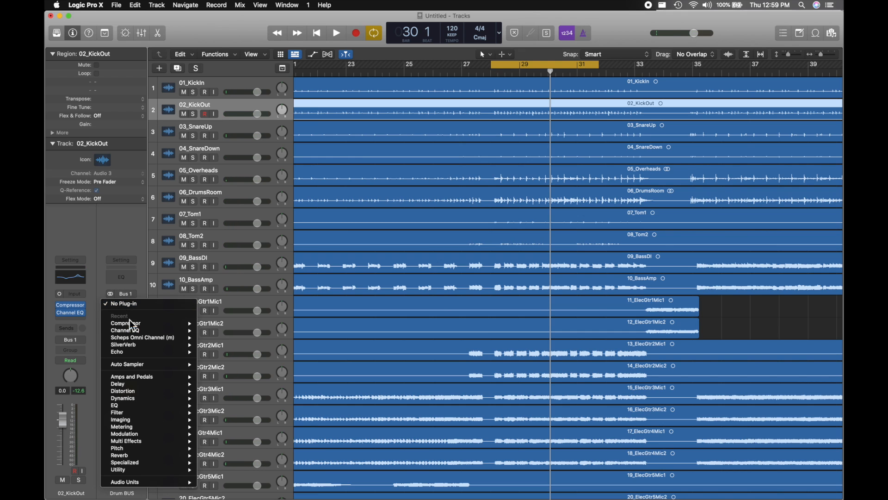
pyautogui.moveTo(181, 325)
pyautogui.click(215, 323)
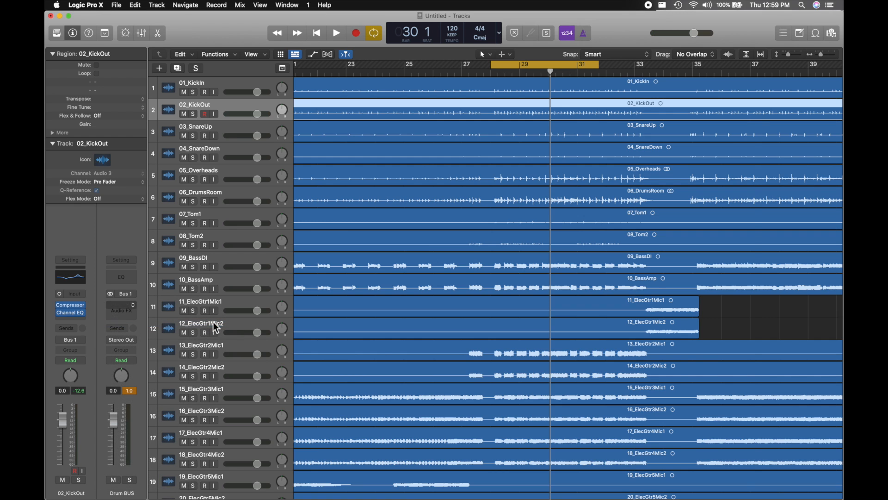
pyautogui.press('space')
pyautogui.press('space')
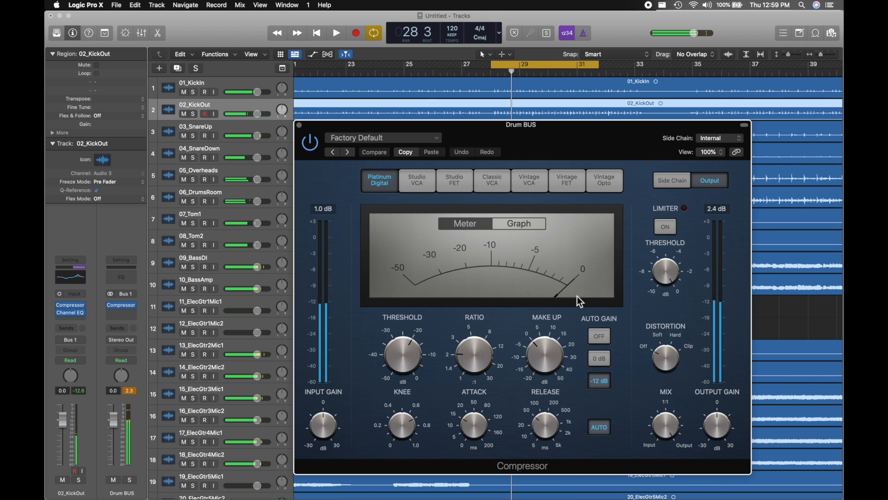
pyautogui.click(599, 336)
# Play the loop and compare the Drum BUS sound with the compressor bypassed and enabled.
pyautogui.press('space')
pyautogui.click(397, 345)
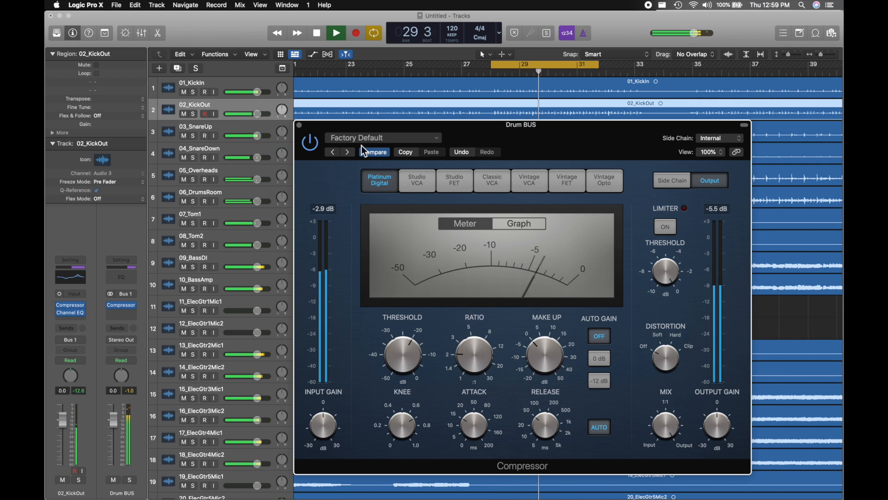
pyautogui.click(310, 143)
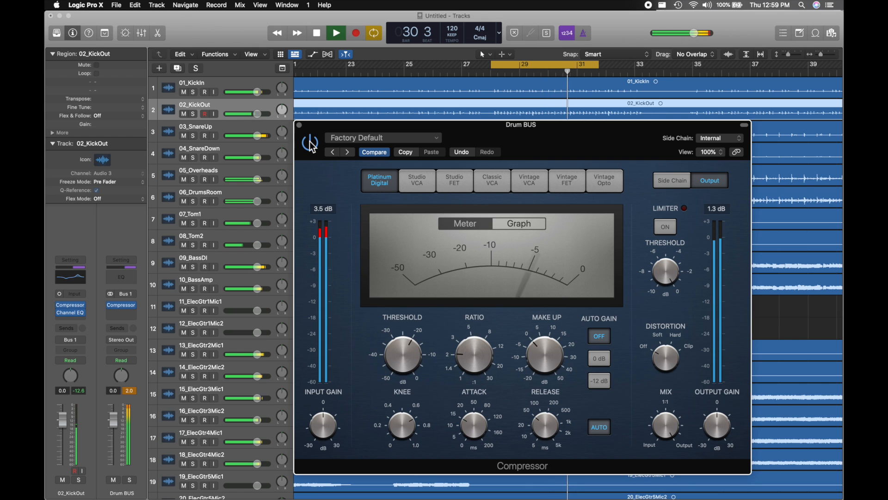
pyautogui.click(310, 143)
# Adjust the Drum BUS compressor's attack, raise its ratio to about 3.1:1, and compare the result against bypass.
pyautogui.moveTo(469, 426); pyautogui.dragTo(472, 413)
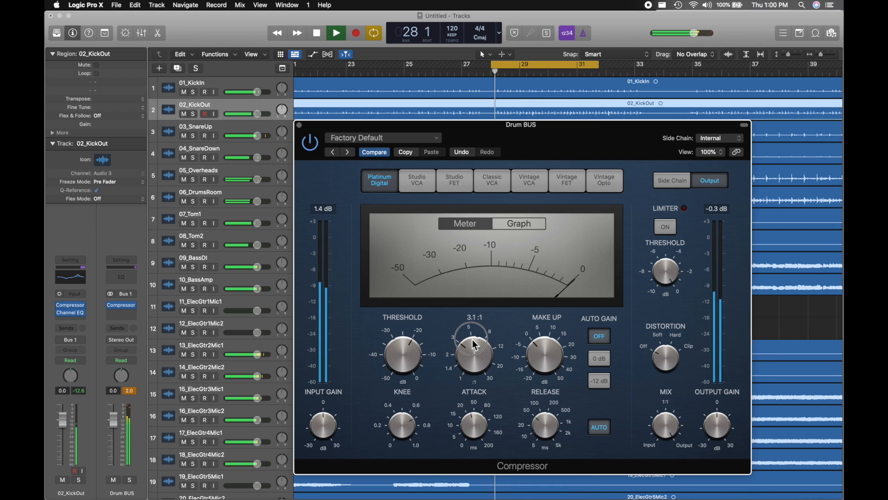
pyautogui.moveTo(475, 344); pyautogui.dragTo(475, 341)
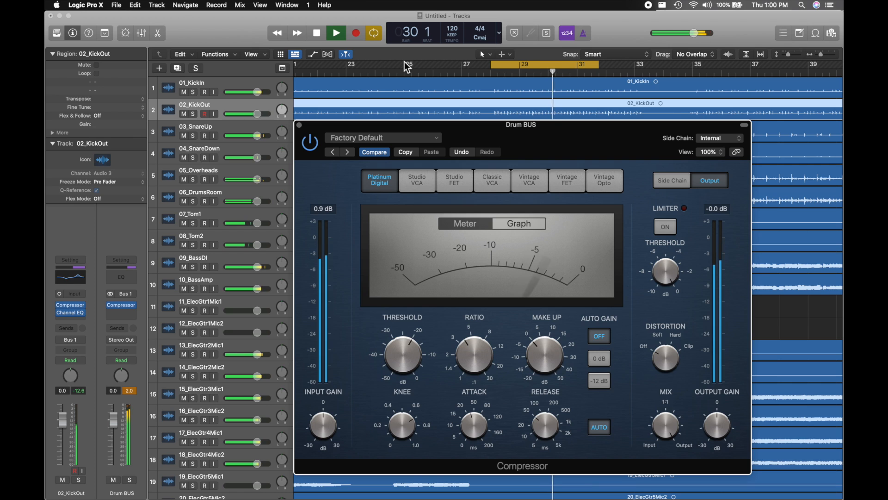
pyautogui.click(311, 144)
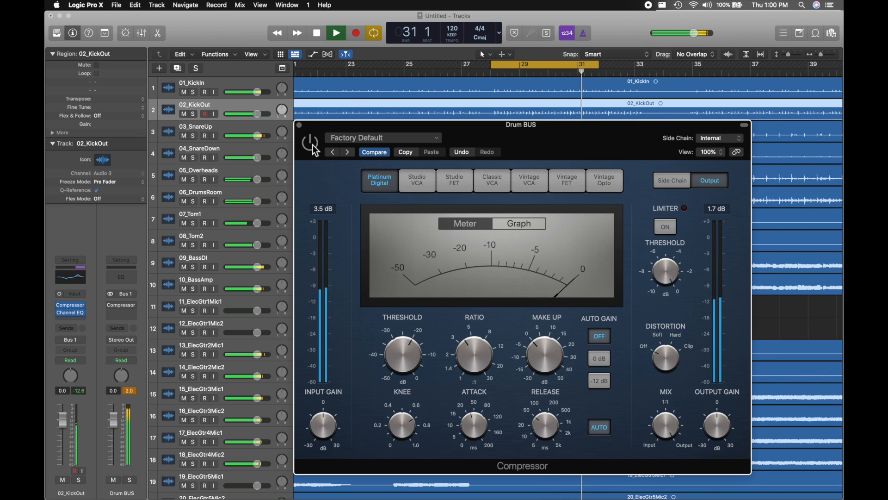
pyautogui.click(312, 145)
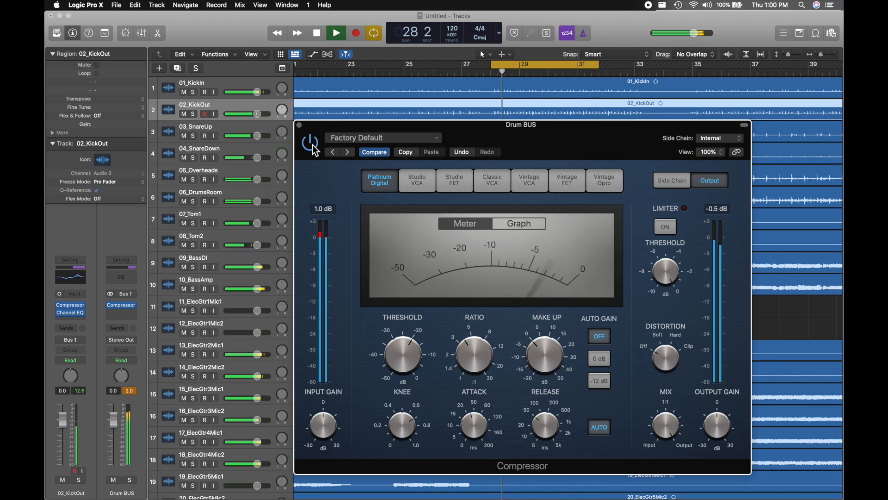
# Try Studio VCA on the Drum BUS compressor, switch it to Classic VCA, and play the loop to check it.
pyautogui.click(418, 181)
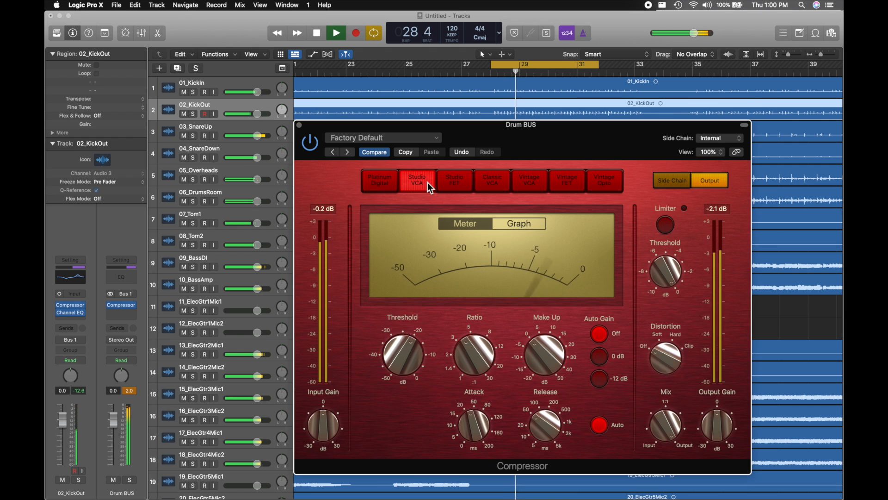
pyautogui.click(497, 183)
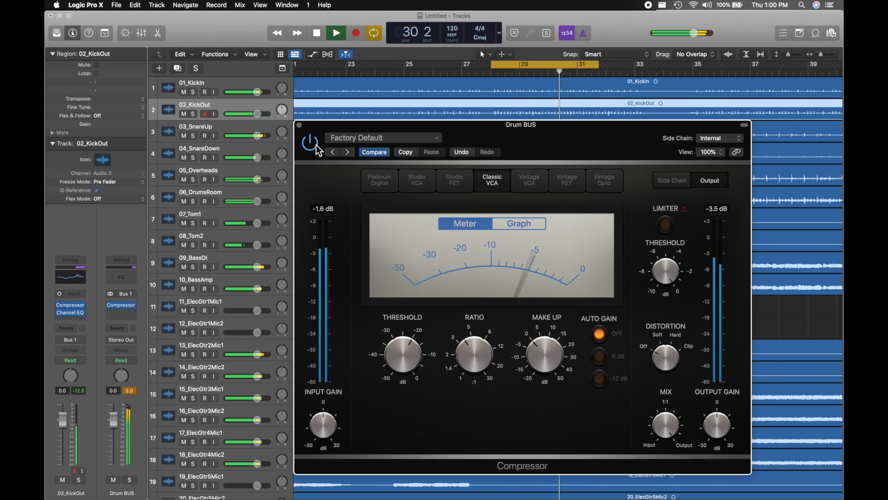
pyautogui.press('space')
pyautogui.press('space')
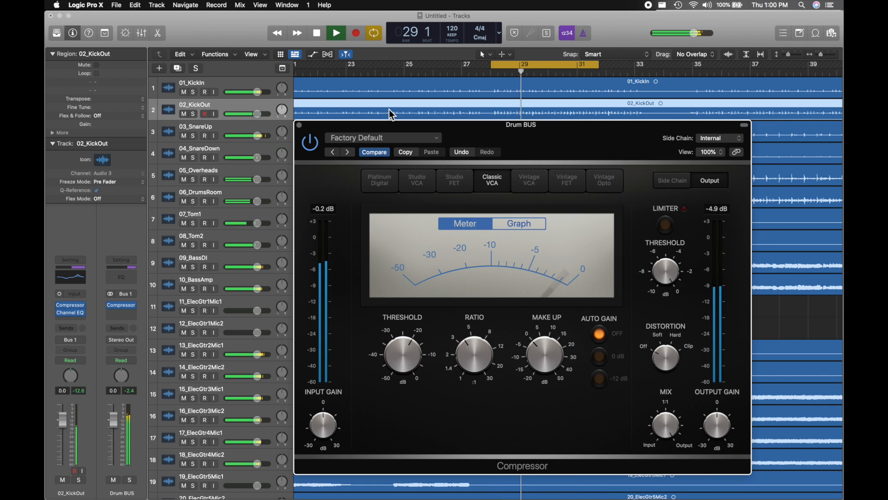
pyautogui.press('space')
# Select the KickIn region and reopen the mixer.
pyautogui.click(397, 95)
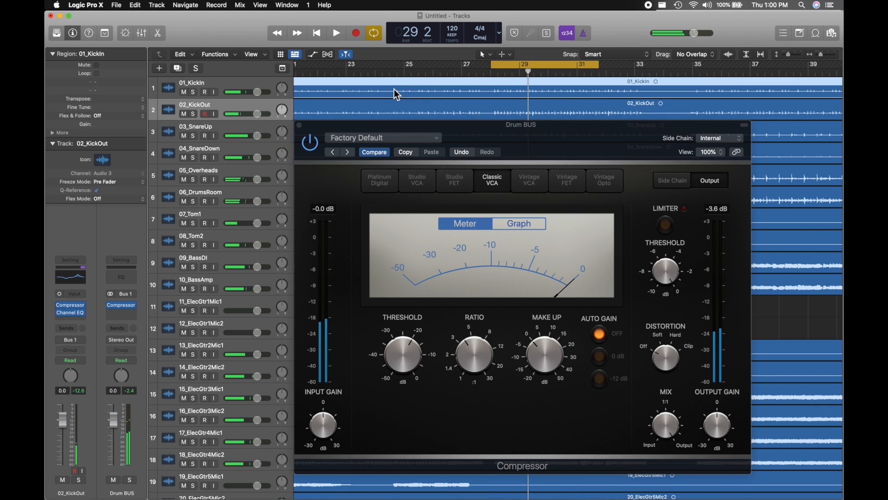
pyautogui.press('x')
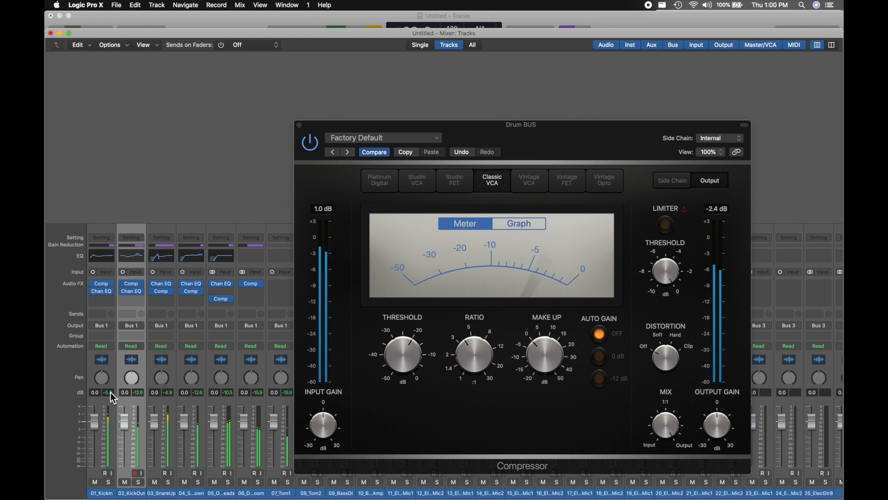
# Lower the KickIn fader to -2.0 dB, SnareUp and Overheads to -1.5 dB, and DrumsRoom to -1.4 dB.
pyautogui.click(98, 418)
pyautogui.moveTo(95, 419); pyautogui.dragTo(96, 427)
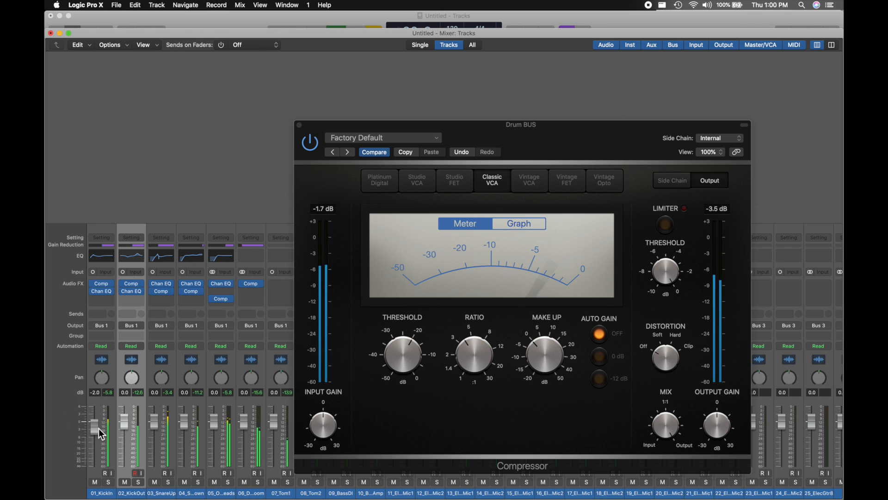
pyautogui.moveTo(155, 423); pyautogui.dragTo(155, 430)
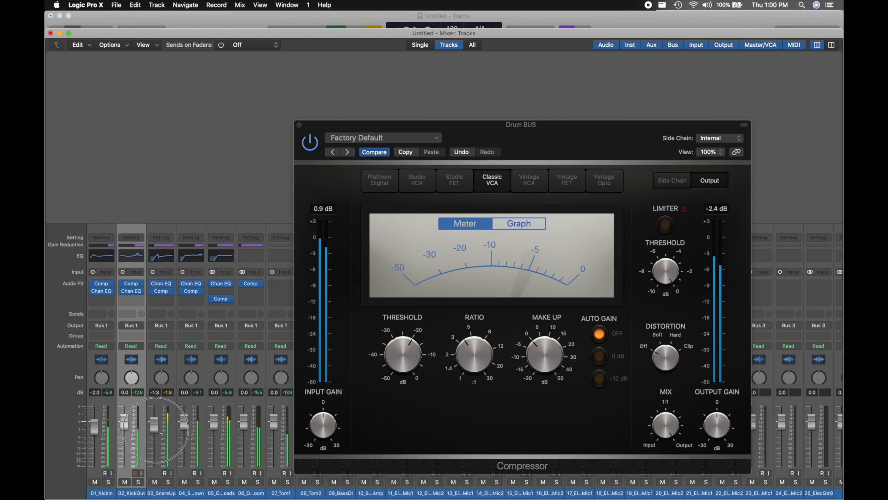
pyautogui.moveTo(213, 422); pyautogui.dragTo(248, 435)
pyautogui.click(259, 483)
pyautogui.click(259, 482)
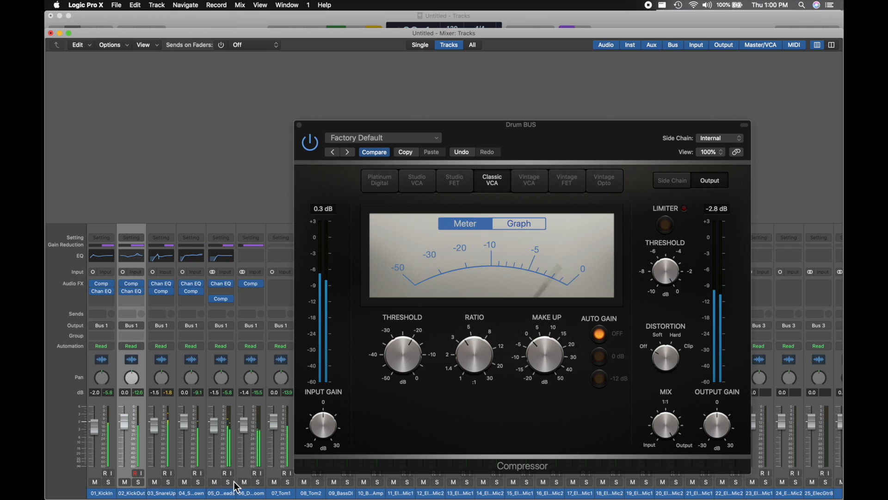
# Solo both tom tracks, close the Drum BUS compressor, and pan Tom1 to -45 and Tom2 to +45.
pyautogui.click(287, 483)
pyautogui.click(318, 483)
pyautogui.click(302, 127)
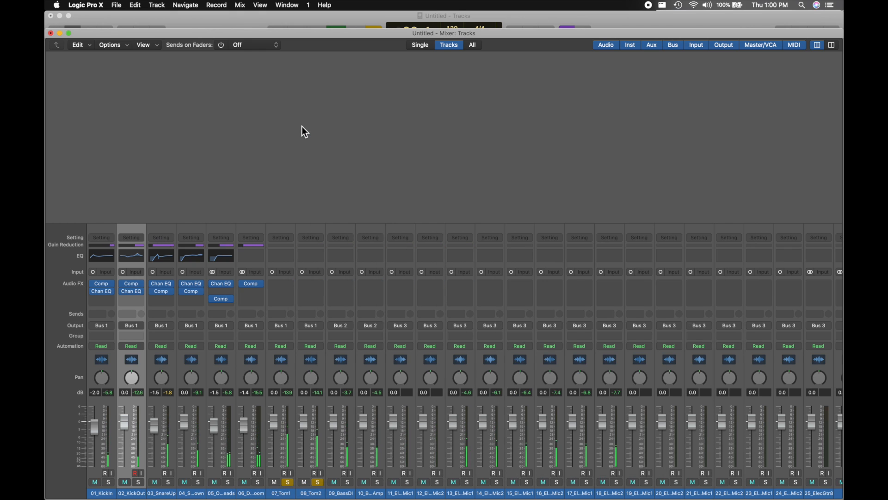
pyautogui.moveTo(262, 283)
pyautogui.moveTo(280, 379); pyautogui.dragTo(311, 349)
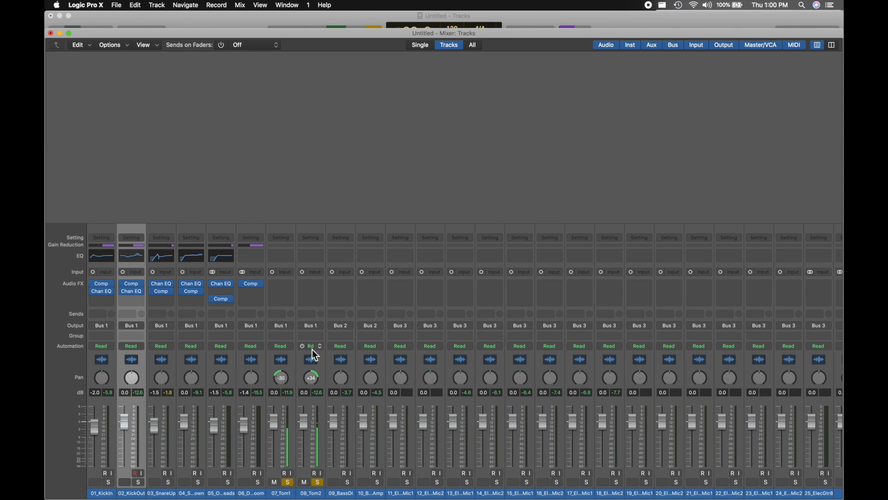
pyautogui.moveTo(281, 382); pyautogui.dragTo(307, 372)
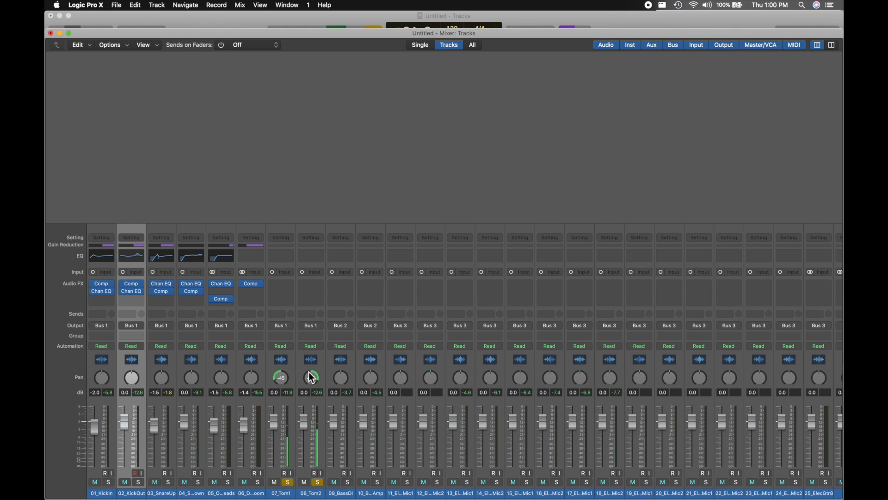
# Leave only Tom1 soloed and insert a mono Noise Gate on its channel.
pyautogui.click(317, 482)
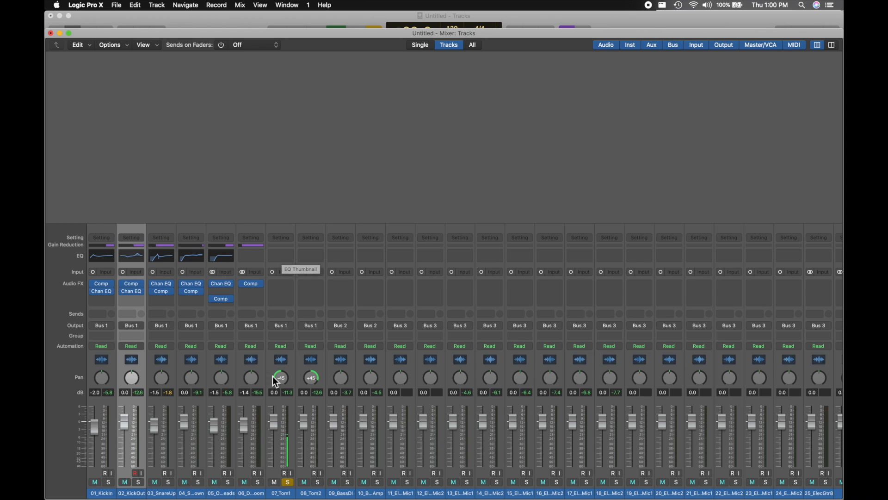
pyautogui.click(279, 284)
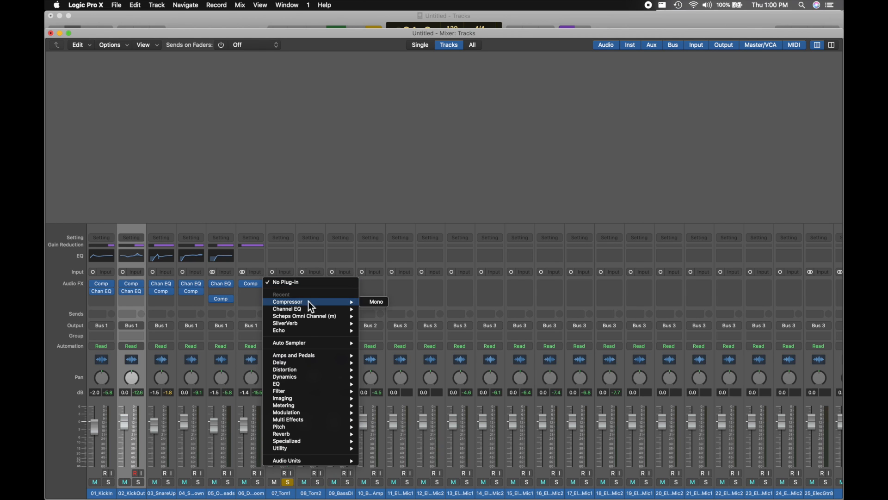
pyautogui.moveTo(307, 377)
pyautogui.moveTo(415, 378)
pyautogui.moveTo(404, 409)
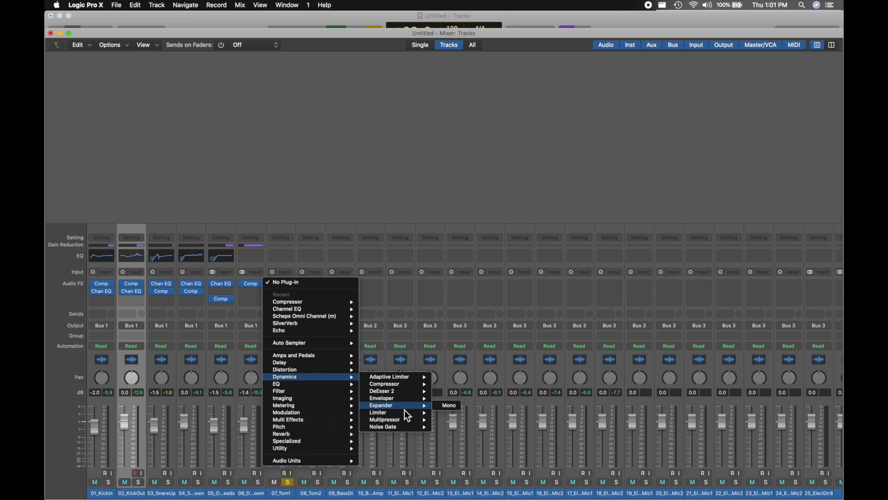
pyautogui.moveTo(402, 426)
pyautogui.click(449, 427)
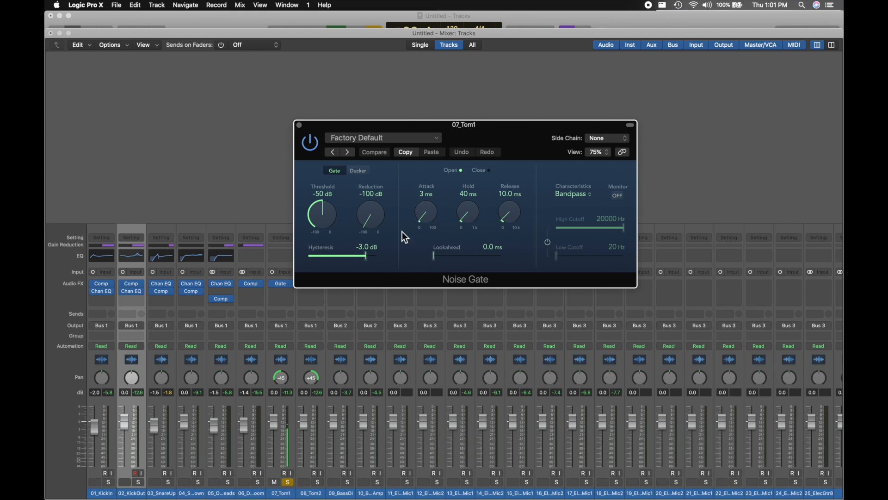
# Set the Tom1 gate to -28 dB threshold, -15 dB reduction, 0 ms attack and 33.2 ms release.
pyautogui.moveTo(379, 223); pyautogui.dragTo(385, 257)
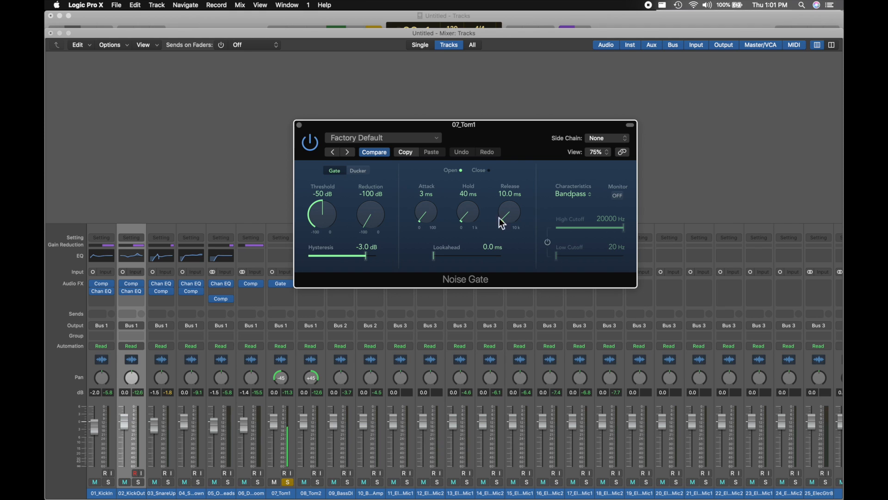
pyautogui.moveTo(323, 214); pyautogui.dragTo(327, 138)
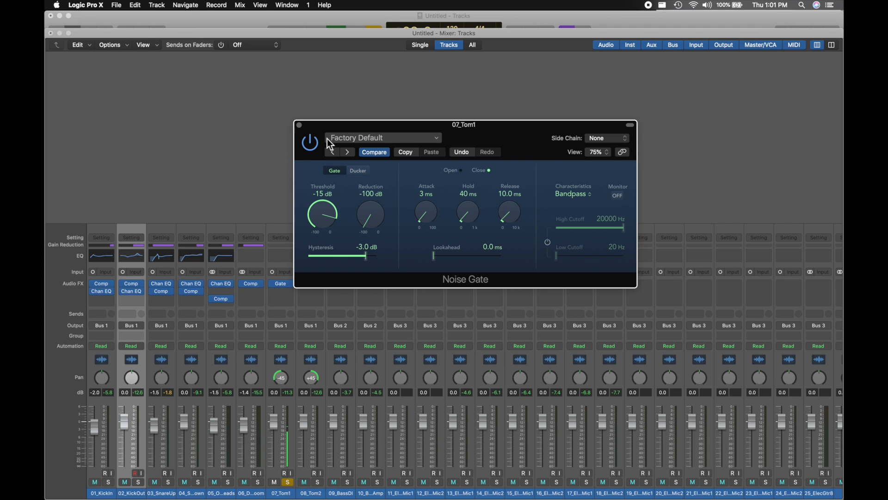
pyautogui.moveTo(332, 207); pyautogui.dragTo(361, 133)
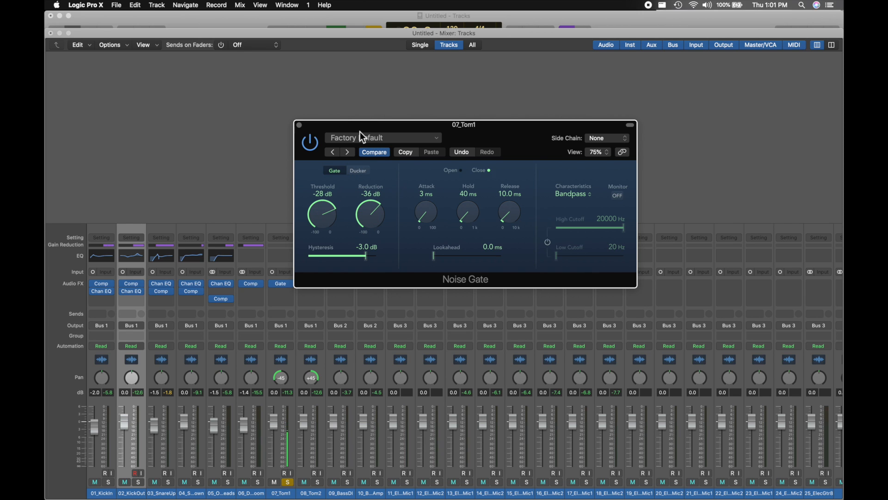
pyautogui.moveTo(379, 178); pyautogui.dragTo(375, 201)
pyautogui.moveTo(419, 219); pyautogui.dragTo(427, 234)
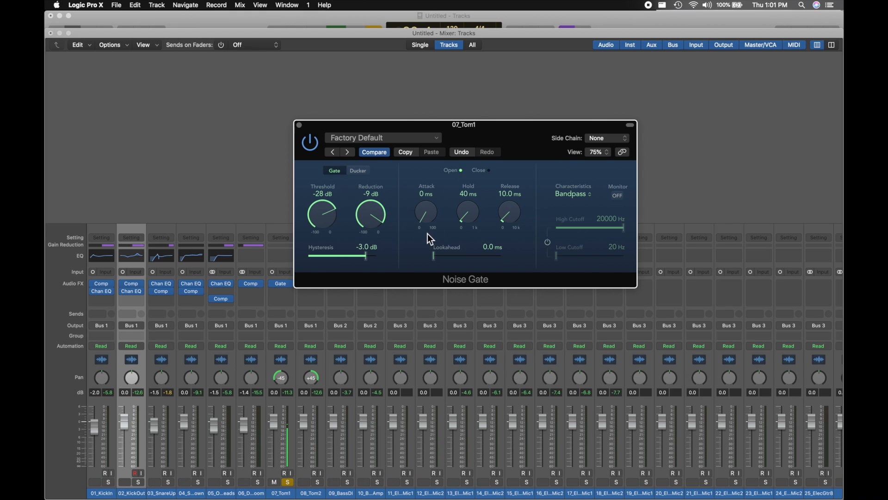
pyautogui.moveTo(507, 217); pyautogui.dragTo(510, 207)
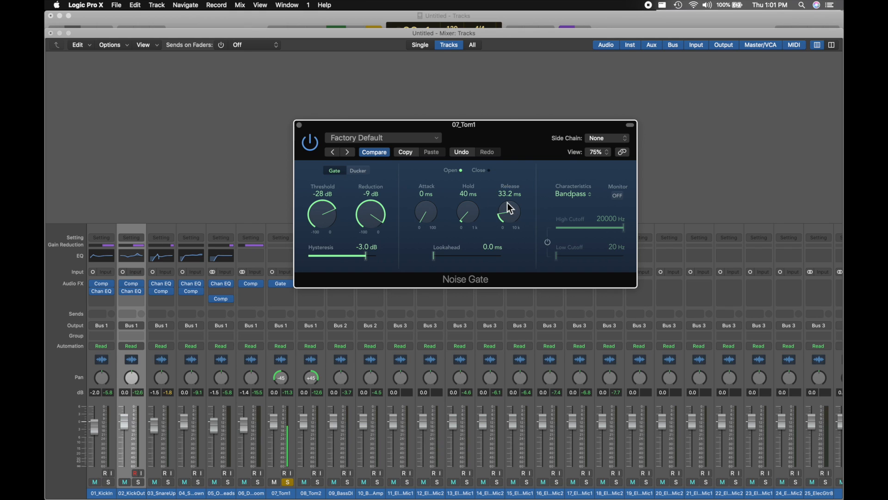
pyautogui.moveTo(378, 221); pyautogui.dragTo(380, 231)
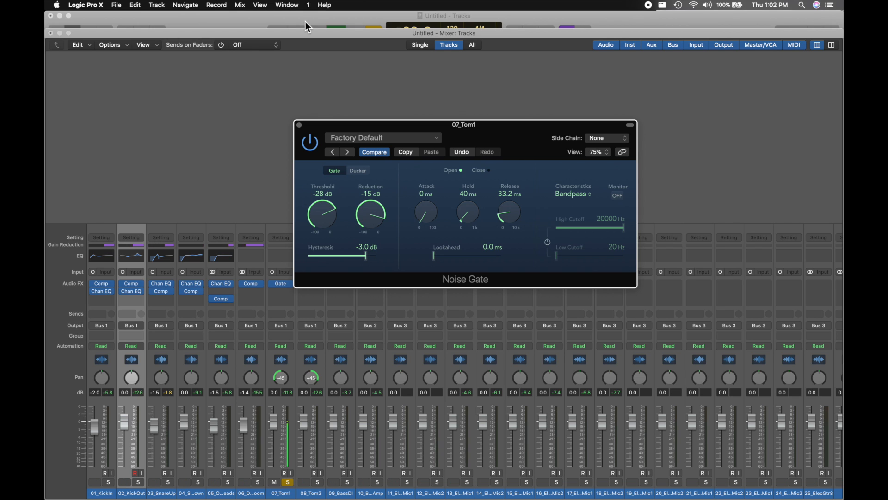
# Close the mixer, open the Tom1 region in the audio file editor, and examine the waveform of its hits beside the gate.
pyautogui.press('x')
pyautogui.moveTo(456, 137); pyautogui.dragTo(487, 282)
pyautogui.doubleClick(542, 224)
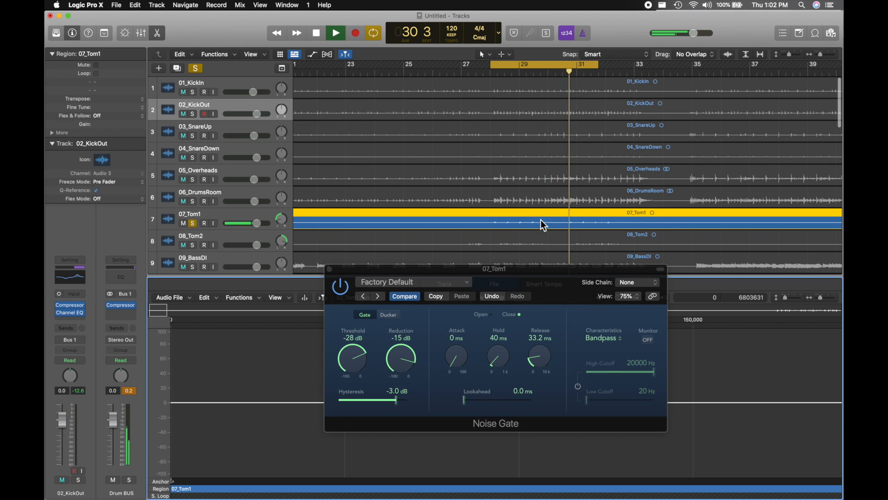
pyautogui.moveTo(435, 272); pyautogui.dragTo(388, 98)
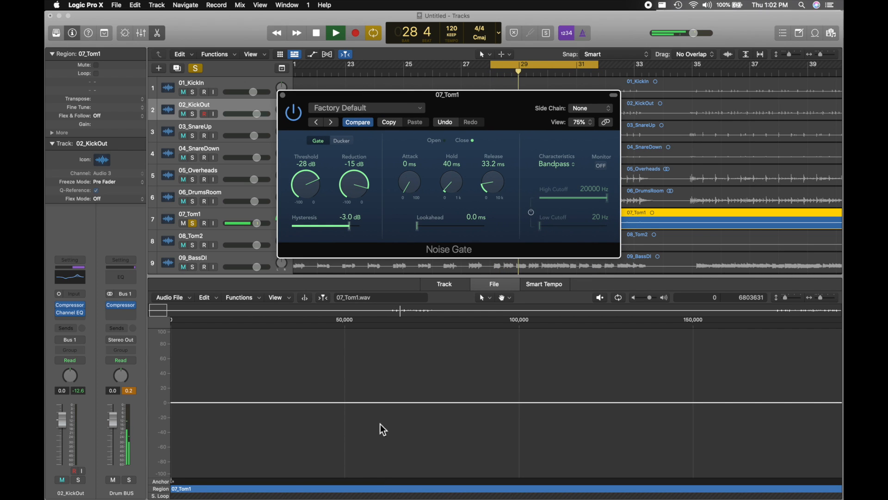
pyautogui.click(386, 490)
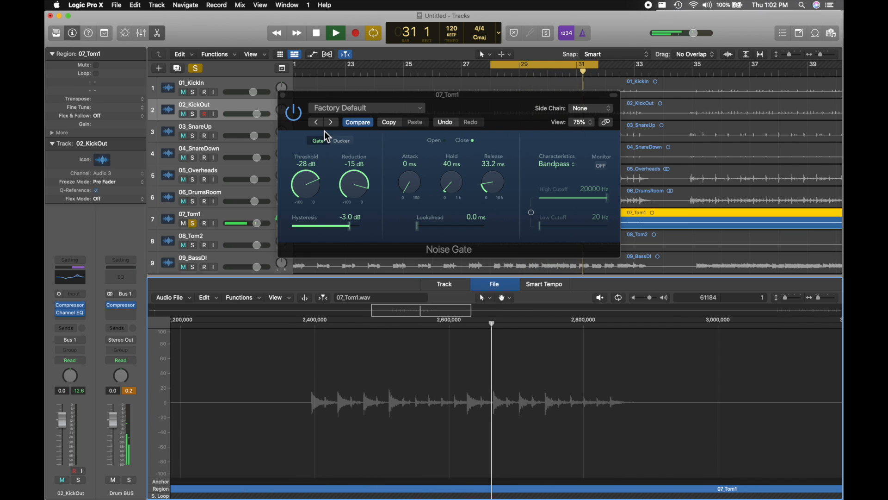
pyautogui.click(75, 471)
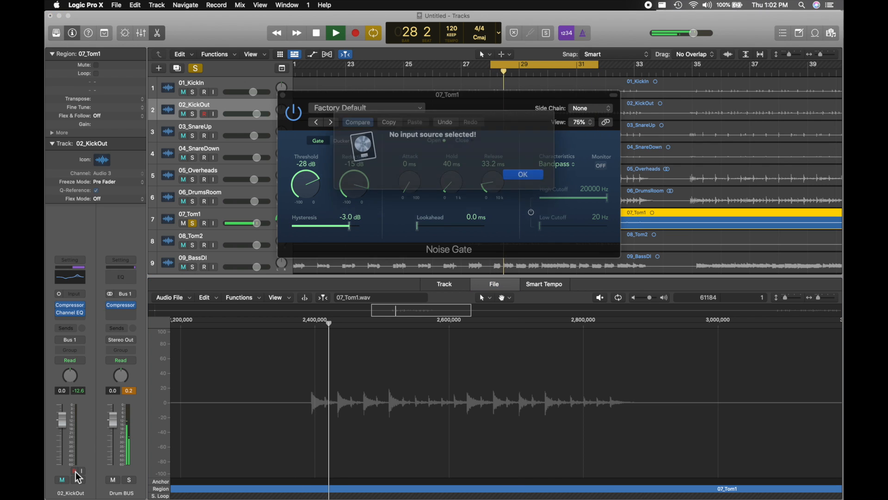
pyautogui.click(511, 170)
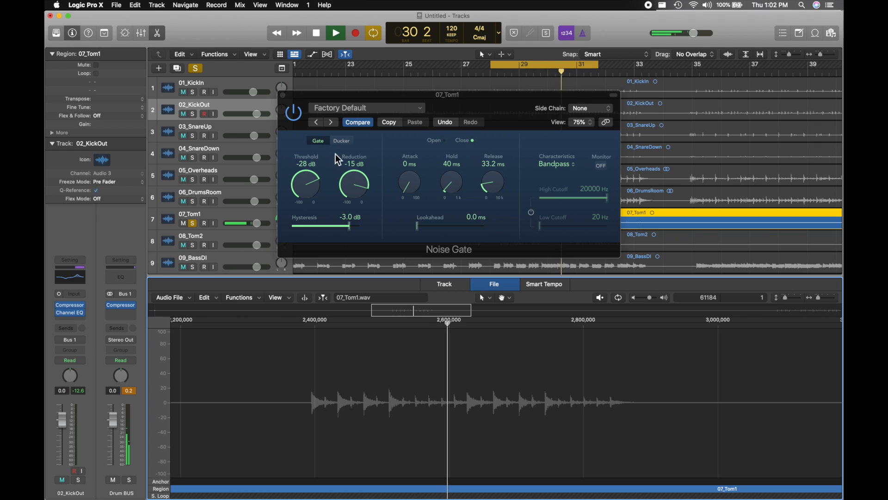
# Set the Tom1 gate's threshold to -25 dB, reduction to -9 dB and hold to 80 ms, and close the plug-in.
pyautogui.click(296, 118)
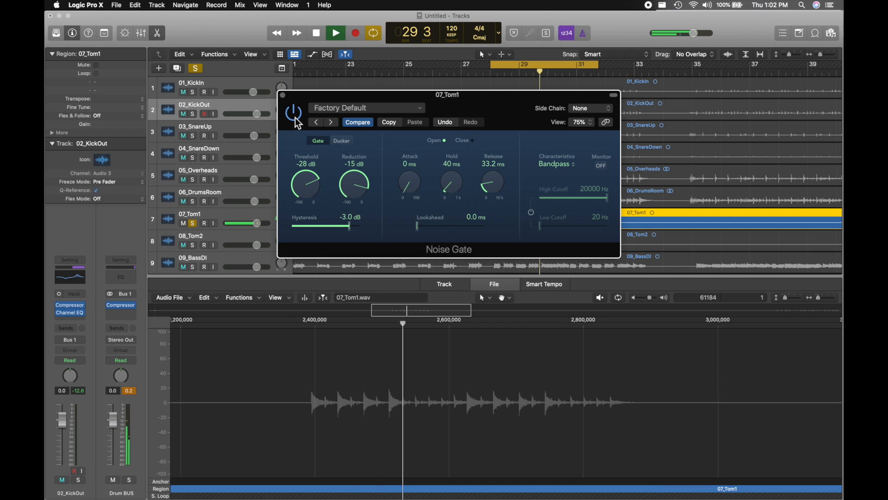
pyautogui.moveTo(315, 187); pyautogui.dragTo(346, 180)
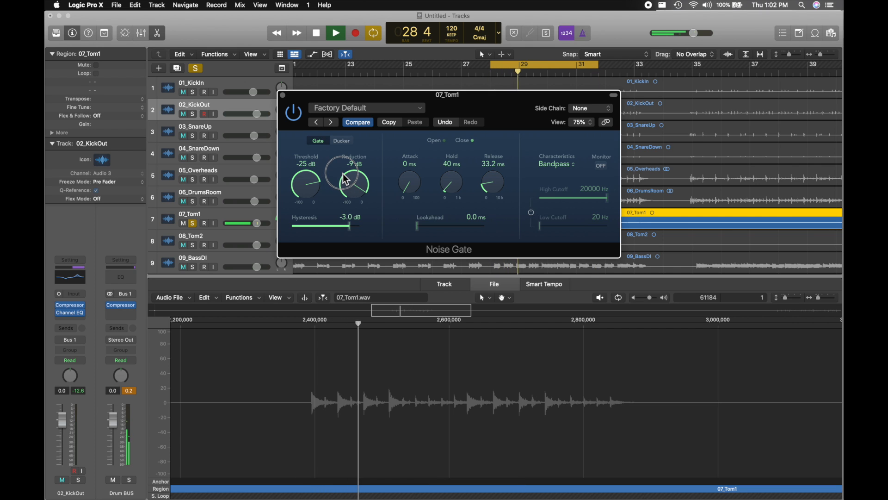
pyautogui.moveTo(447, 189); pyautogui.dragTo(448, 185)
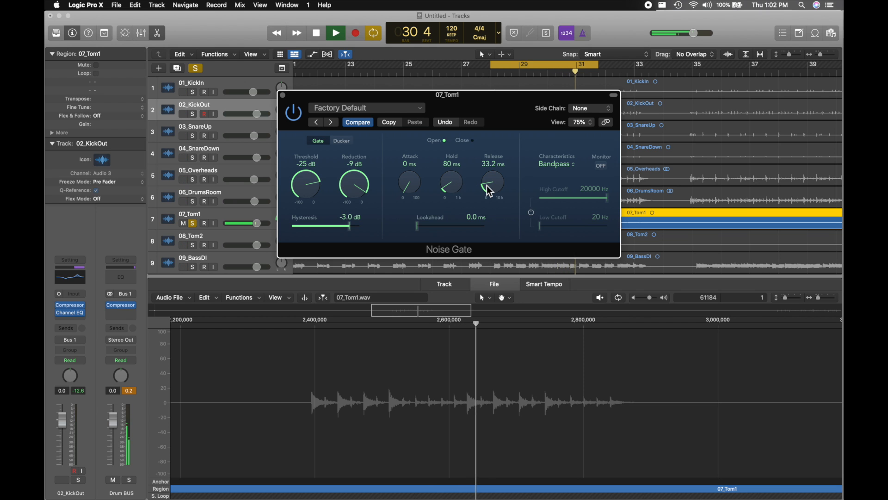
pyautogui.click(282, 94)
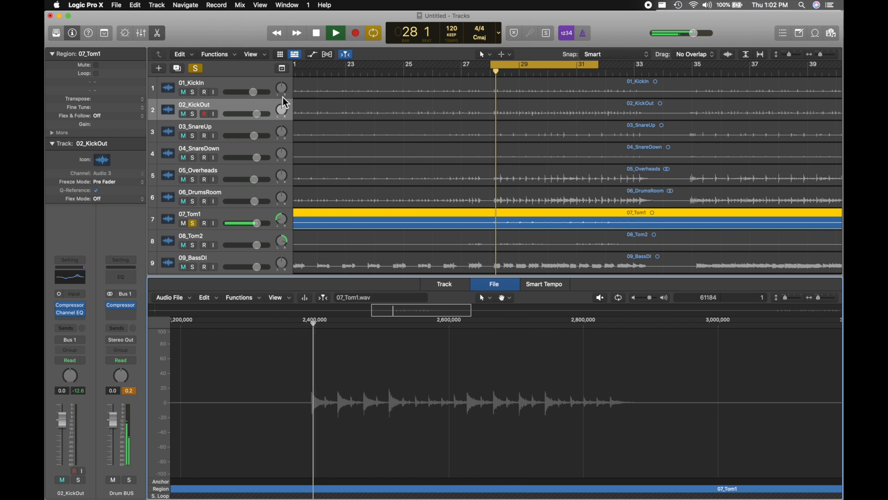
# Unsolo Tom1 and check Tom2 and DrumsRoom briefly in solo before returning to the full mix.
pyautogui.click(194, 222)
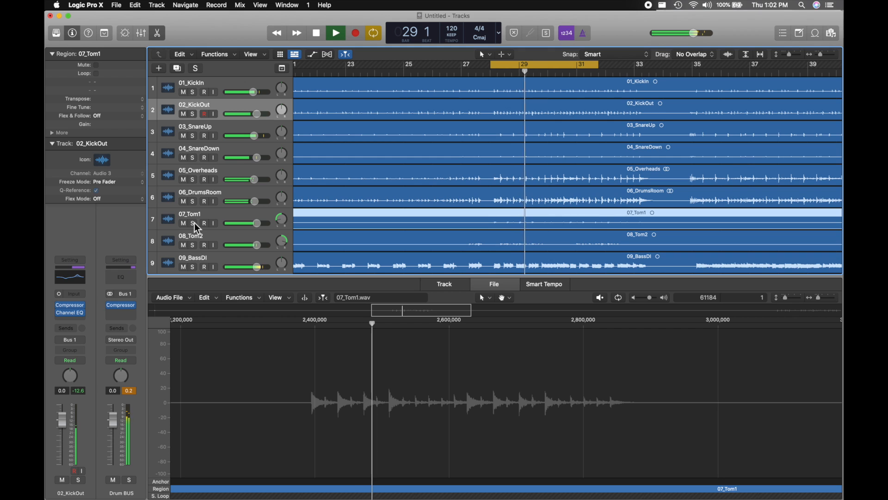
pyautogui.click(193, 246)
pyautogui.click(193, 245)
pyautogui.click(193, 201)
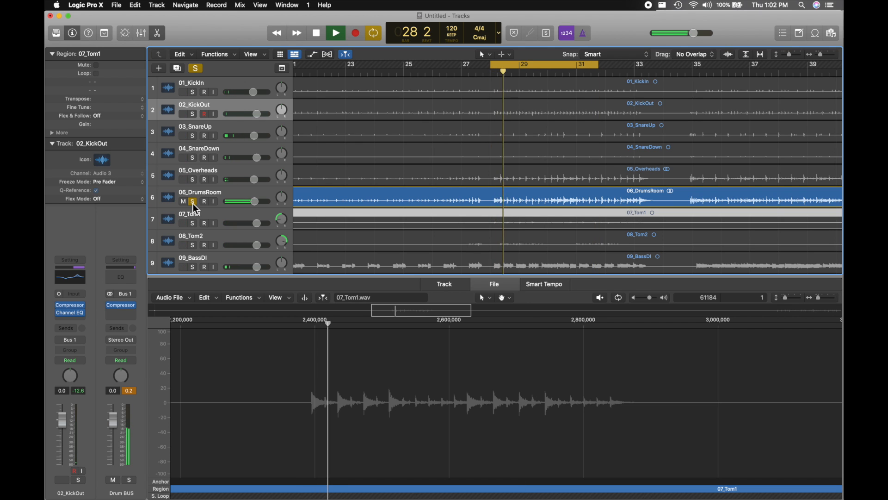
pyautogui.click(193, 202)
# Compare the mix with DrumsRoom muted and unmuted, and lower the DrumsRoom volume to -6.8 dB.
pyautogui.click(184, 201)
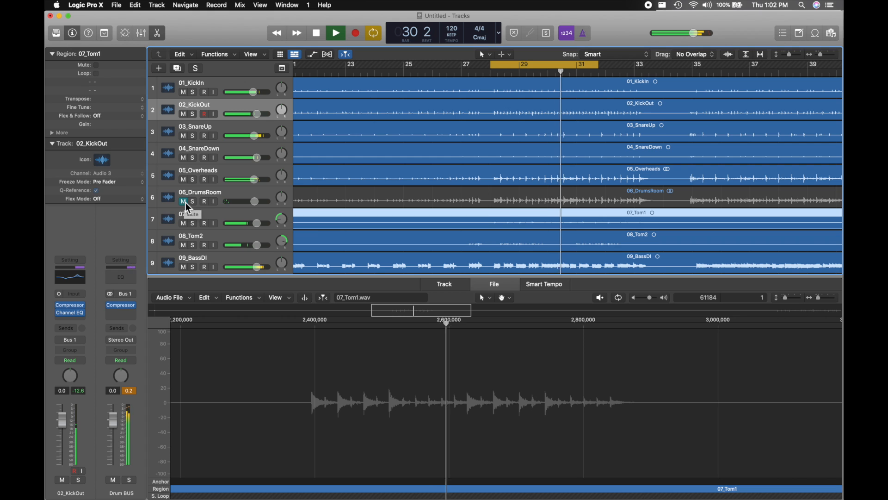
pyautogui.moveTo(246, 204); pyautogui.dragTo(239, 204)
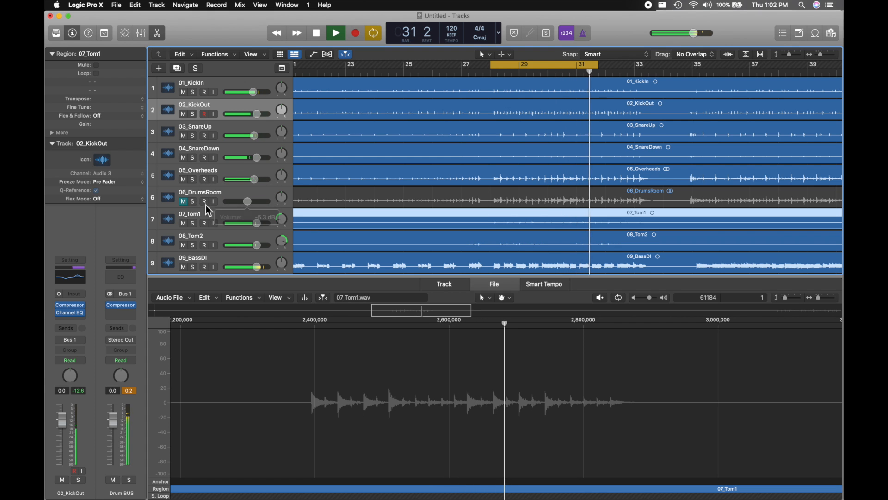
pyautogui.click(184, 202)
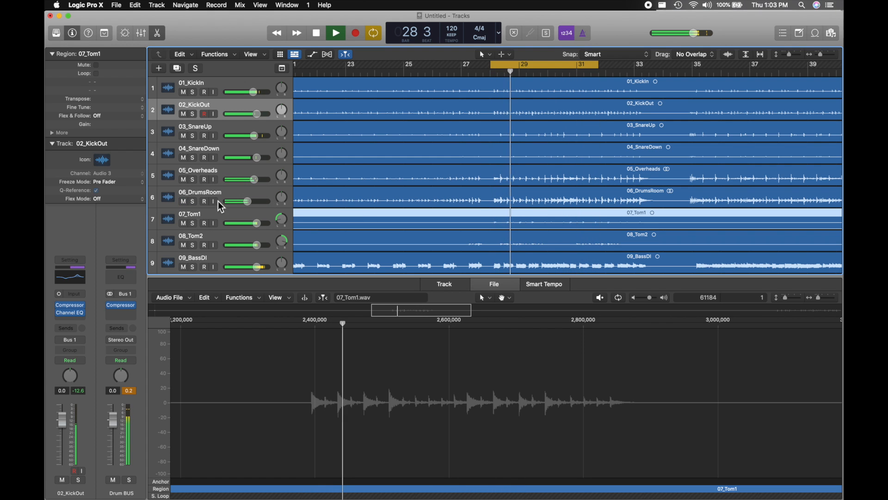
pyautogui.click(248, 201)
pyautogui.moveTo(248, 201); pyautogui.dragTo(247, 205)
# Check Tom1 briefly in solo, solo Tom2 instead, and insert a mono Noise Gate on the Tom2 channel.
pyautogui.click(193, 223)
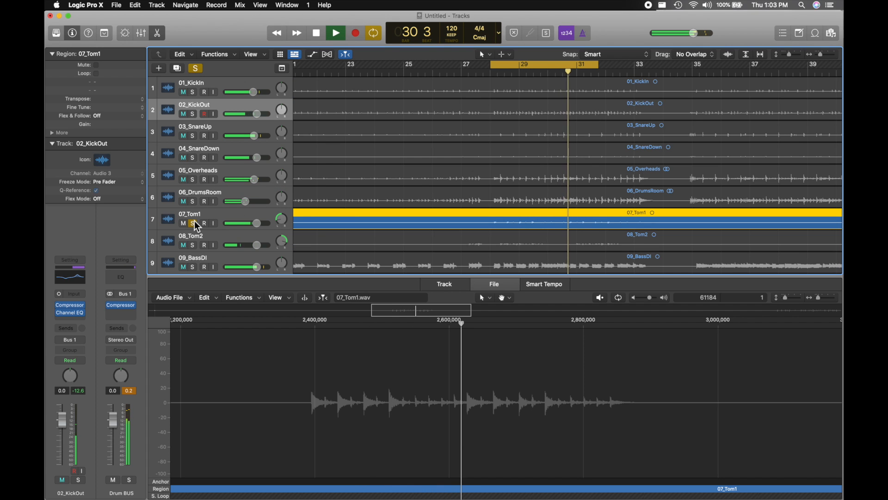
pyautogui.click(192, 224)
pyautogui.click(192, 246)
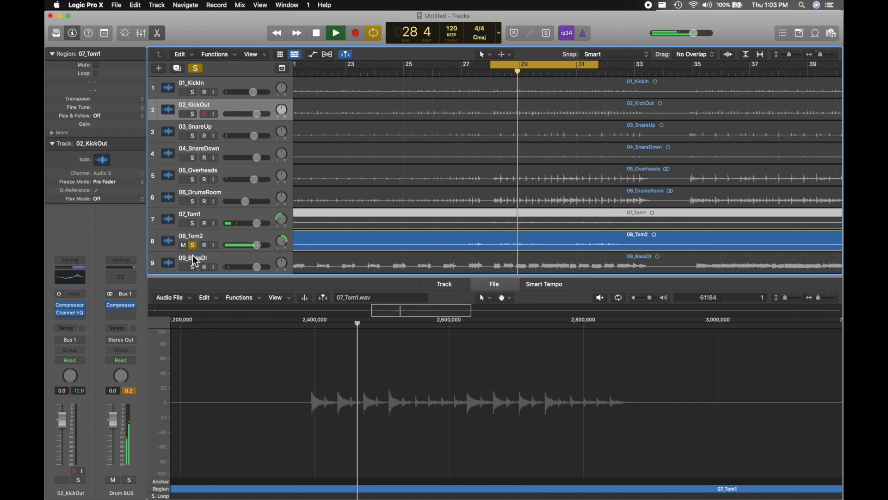
pyautogui.press('x')
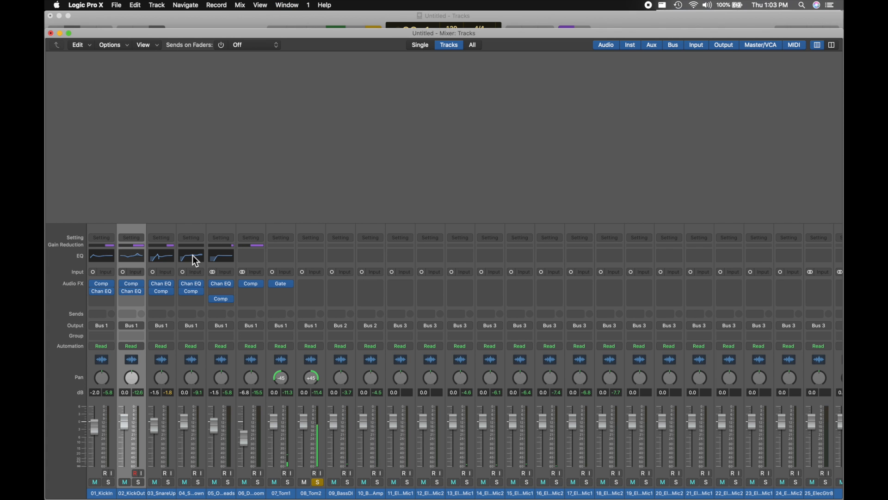
pyautogui.click(310, 296)
pyautogui.moveTo(339, 303)
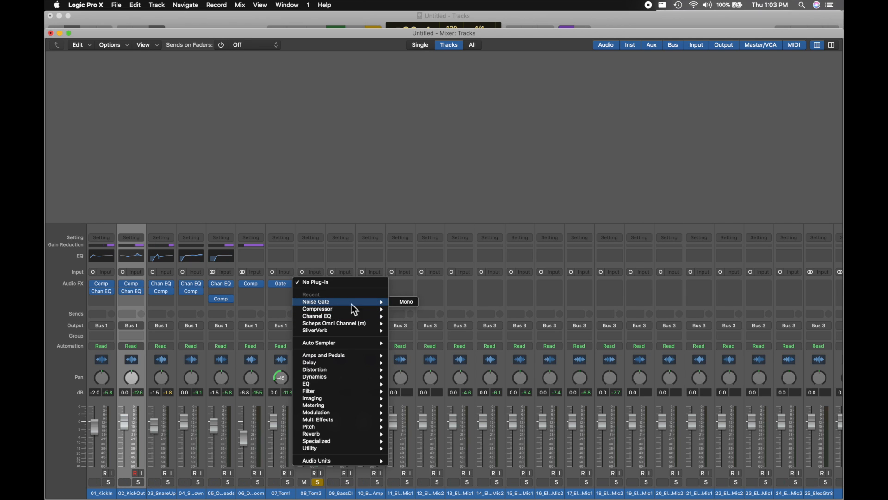
pyautogui.click(405, 303)
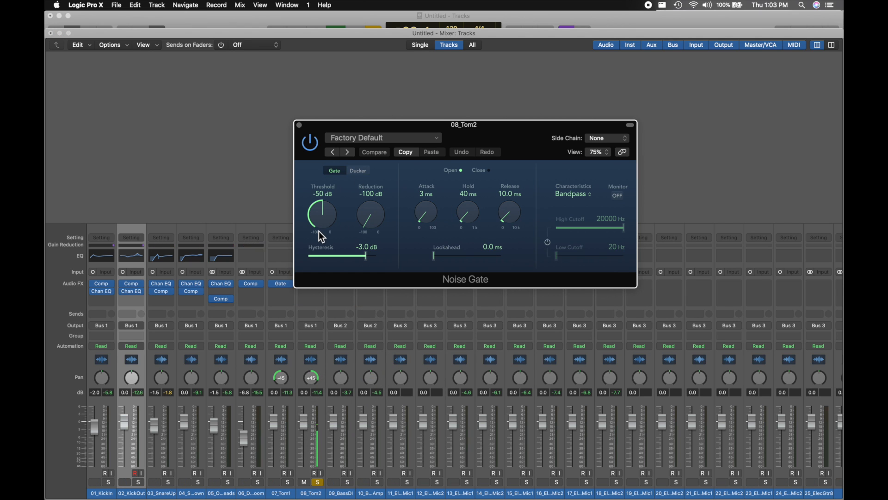
# Set the Tom2 gate's threshold to -23 dB, reduction to -10 dB, hold to 190 ms and release to 44 ms, close it and unsolo Tom2.
pyautogui.moveTo(373, 217); pyautogui.dragTo(370, 149)
pyautogui.moveTo(508, 215); pyautogui.dragTo(461, 187)
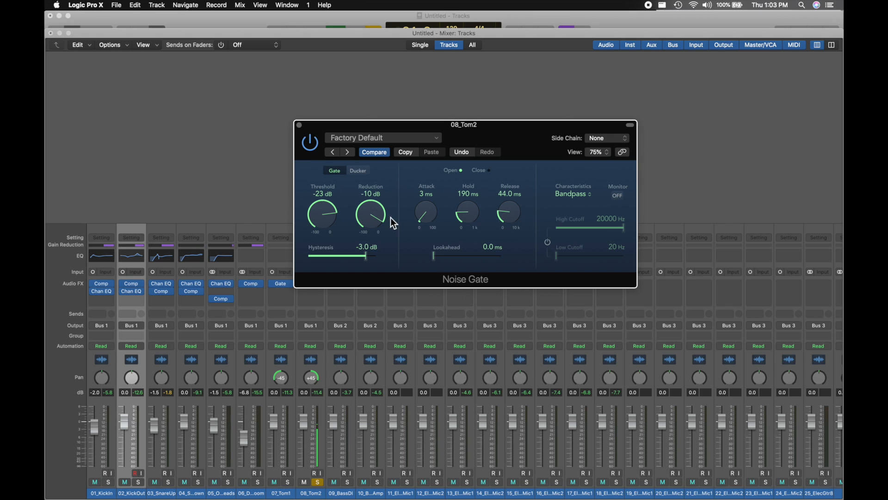
pyautogui.click(299, 125)
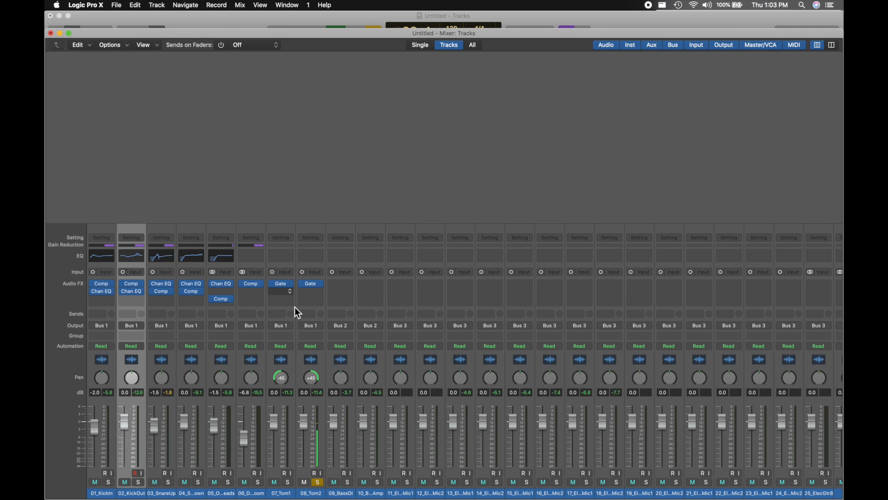
pyautogui.click(318, 482)
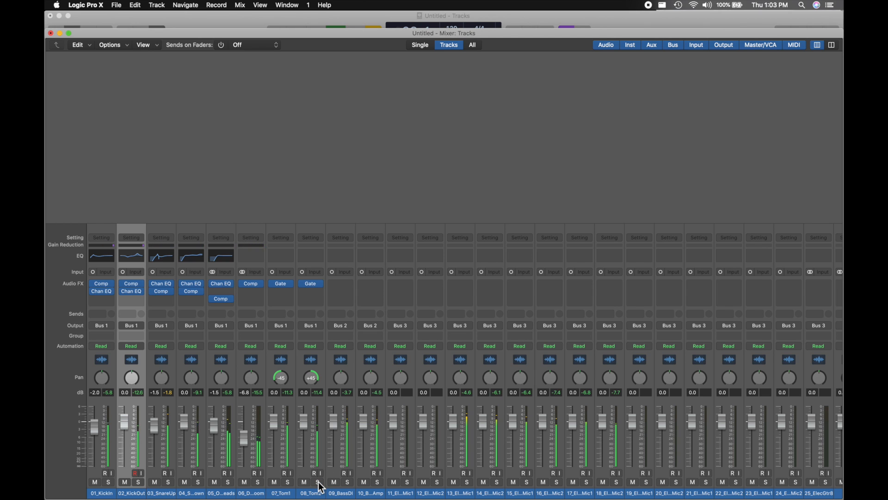
# Insert a Channel EQ on Tom1, solo the track, and enable the low-cut filter at about 35.4 Hz with a Q of 0.75.
pyautogui.click(282, 255)
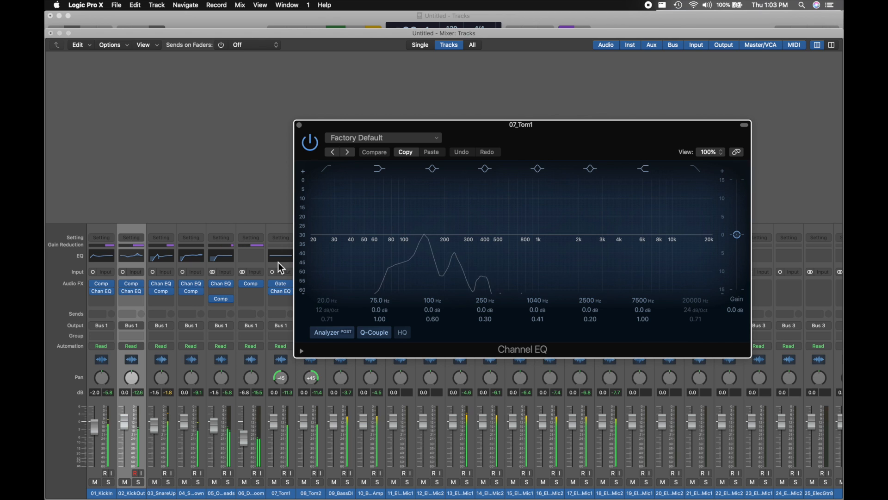
pyautogui.click(288, 483)
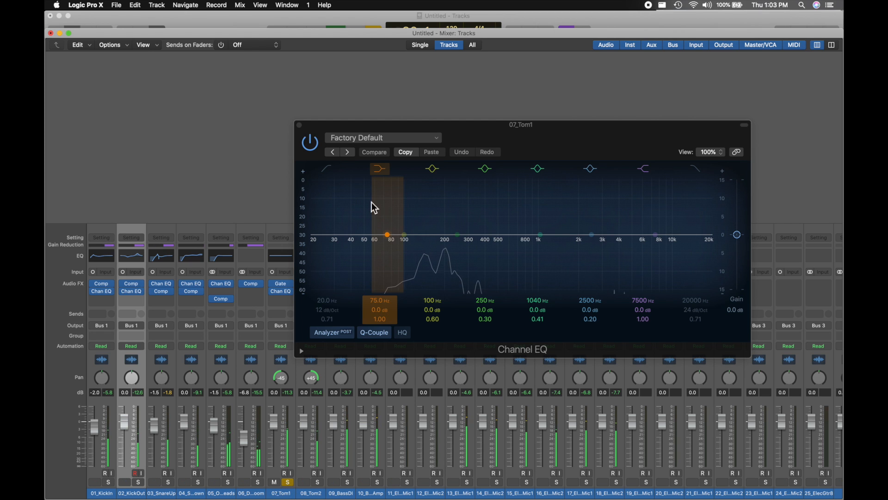
pyautogui.click(333, 169)
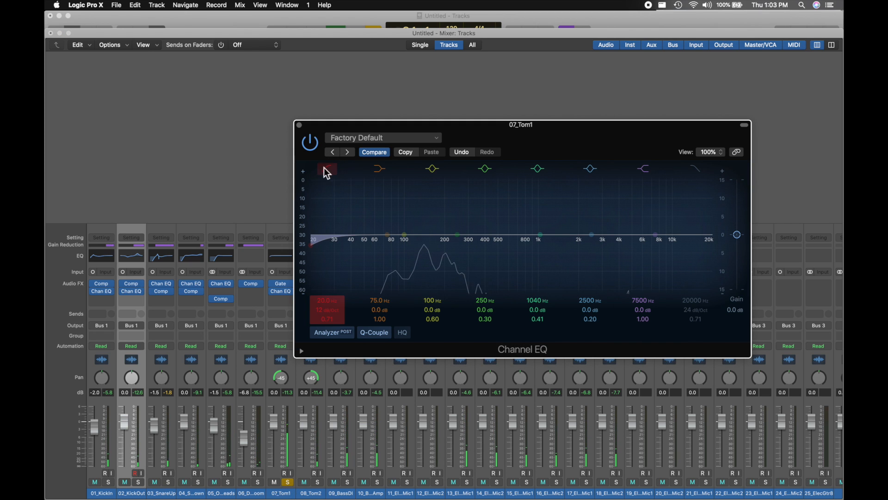
pyautogui.moveTo(317, 253); pyautogui.dragTo(349, 251)
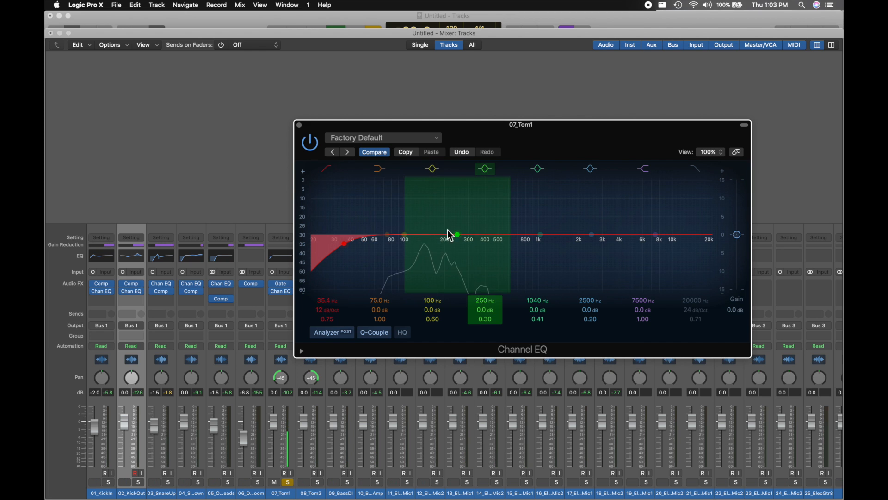
# Sweep Tom1's low-mid EQ band for its fundamental and boost about 5.5 dB at 142 Hz with a Q of 2.20.
pyautogui.moveTo(404, 235); pyautogui.dragTo(428, 221)
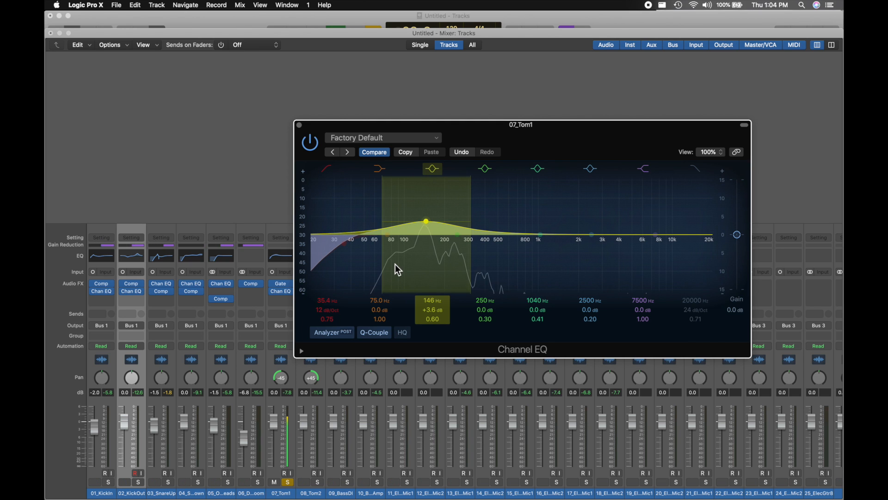
pyautogui.moveTo(427, 222); pyautogui.dragTo(388, 177)
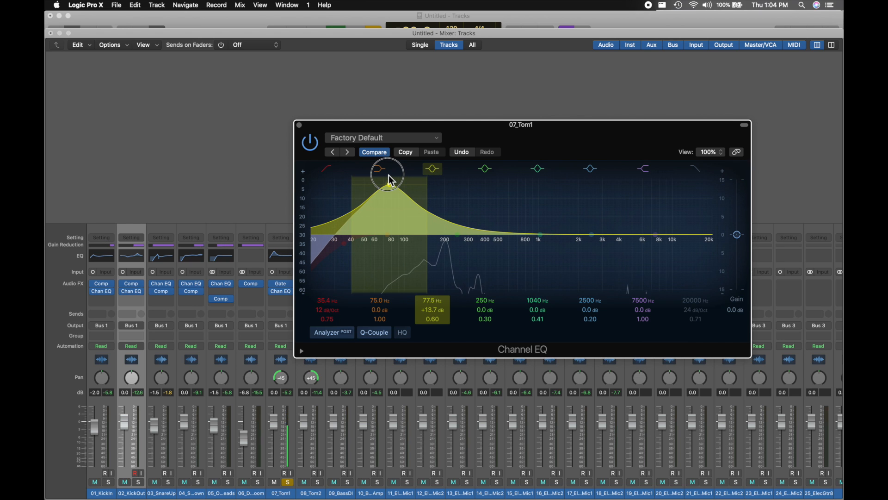
pyautogui.moveTo(389, 180); pyautogui.dragTo(427, 185)
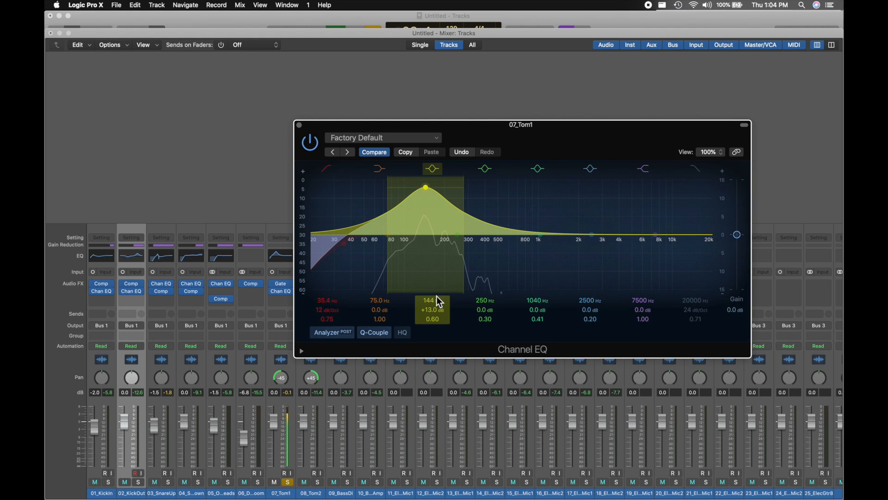
pyautogui.moveTo(433, 324)
pyautogui.mouseDown()
pyautogui.moveTo(436, 304)
pyautogui.moveTo(436, 330)
pyautogui.mouseUp()
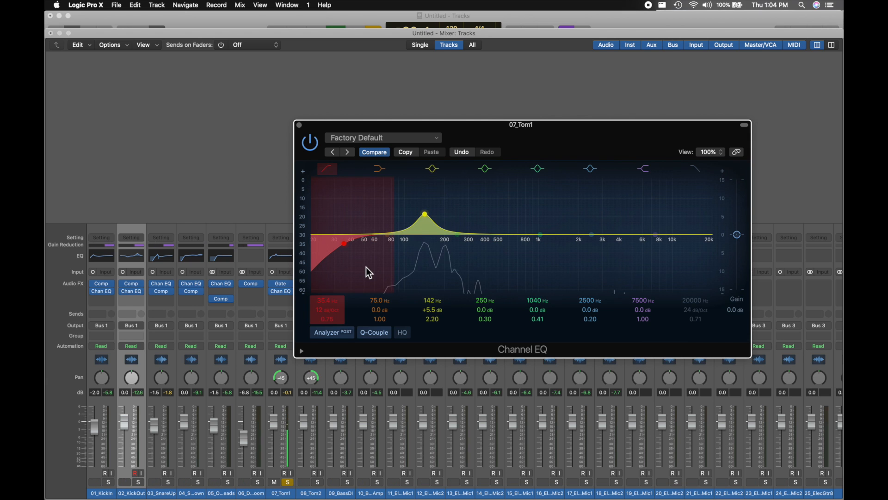
# Lower Tom1's low shelf to -5.2 dB at 68.5 Hz and cut 3.3 dB at 482 Hz with a Q of 0.83.
pyautogui.moveTo(385, 241); pyautogui.dragTo(384, 260)
pyautogui.moveTo(434, 210); pyautogui.dragTo(500, 252)
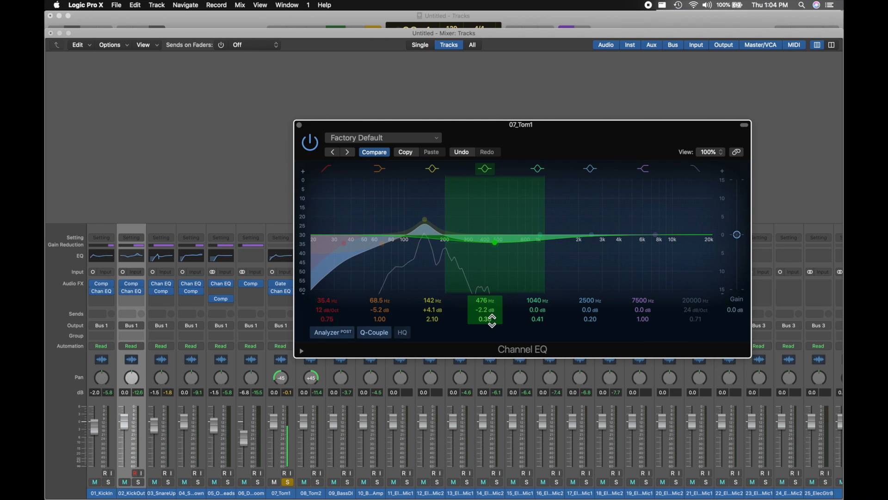
pyautogui.moveTo(491, 318); pyautogui.dragTo(492, 315)
pyautogui.moveTo(499, 245)
pyautogui.mouseDown()
pyautogui.moveTo(495, 213)
pyautogui.moveTo(498, 252)
pyautogui.mouseUp()
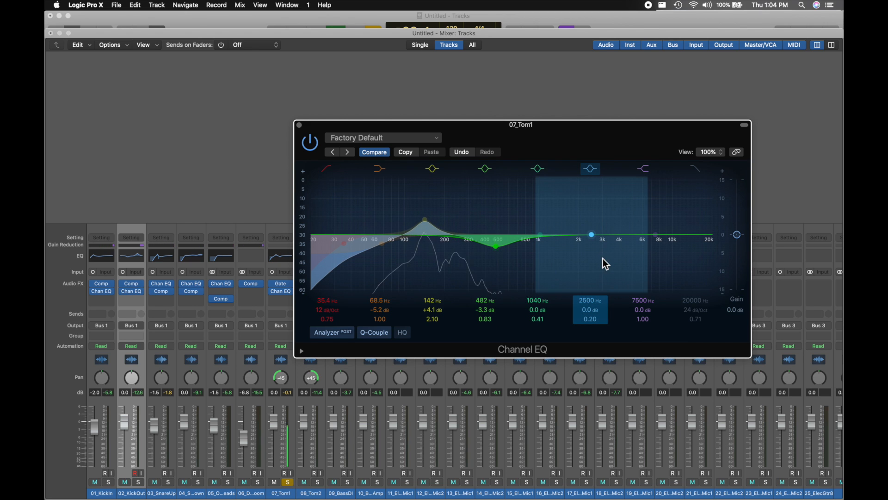
# Audition Tom1 EQ boosts around 4160 Hz and on the high shelf near 8200 Hz, returning both bands to about flat.
pyautogui.moveTo(591, 235); pyautogui.dragTo(622, 234)
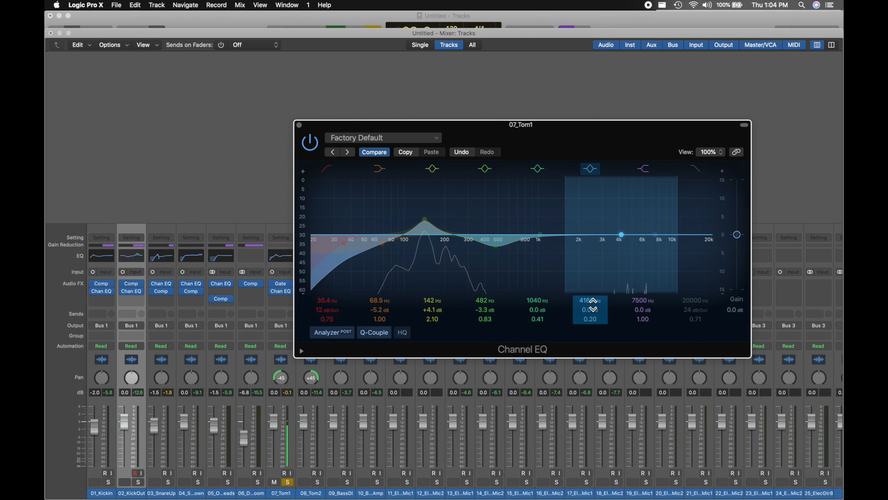
pyautogui.moveTo(595, 319); pyautogui.dragTo(595, 296)
pyautogui.moveTo(623, 234); pyautogui.dragTo(623, 213)
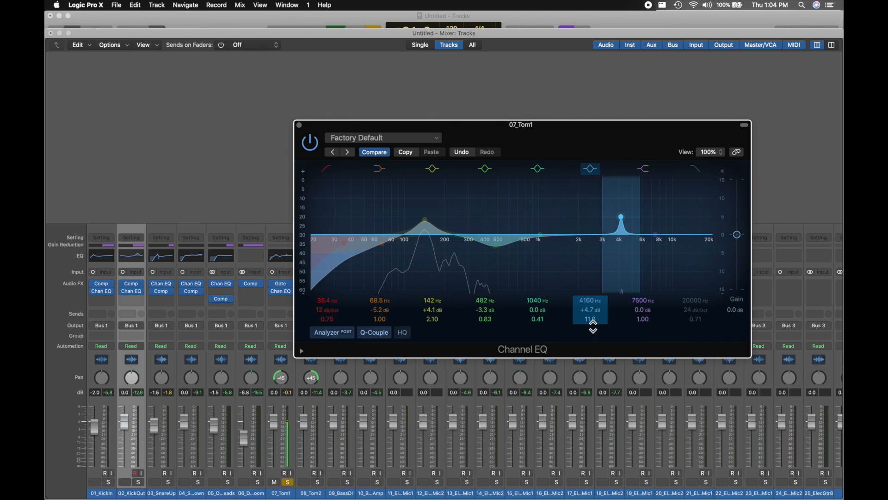
pyautogui.moveTo(592, 320); pyautogui.dragTo(593, 325)
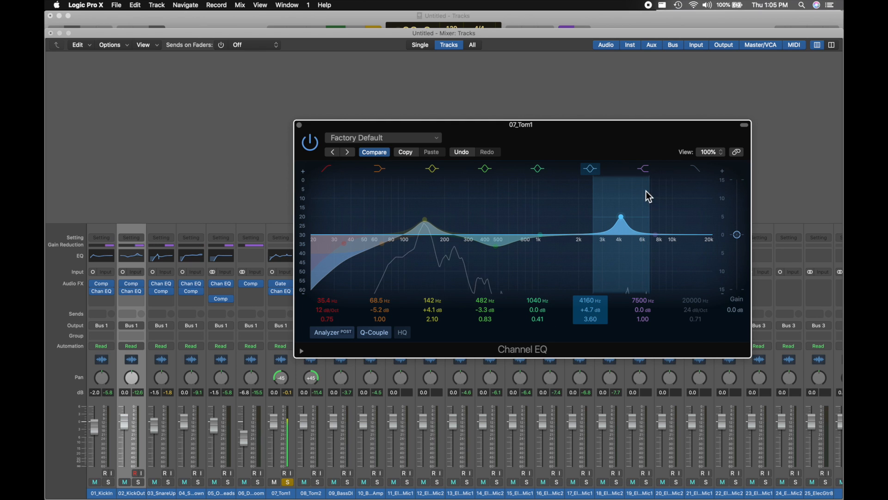
pyautogui.moveTo(624, 219); pyautogui.dragTo(675, 219)
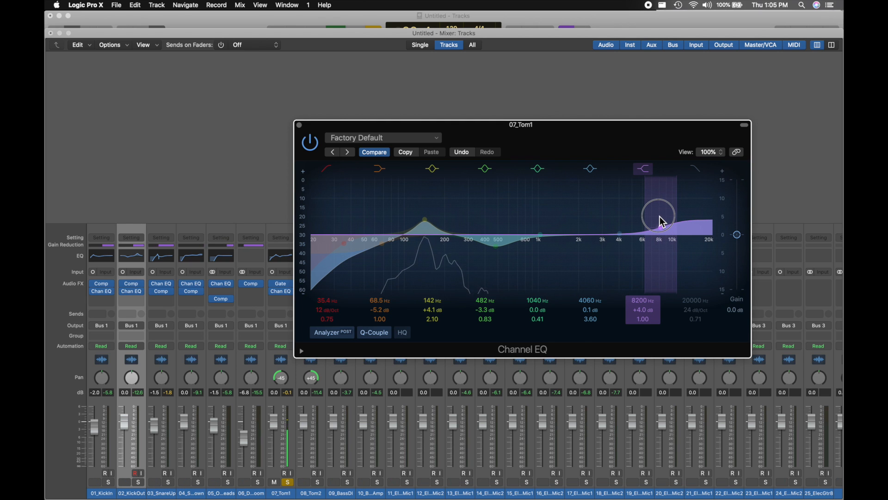
pyautogui.moveTo(660, 216); pyautogui.dragTo(662, 239)
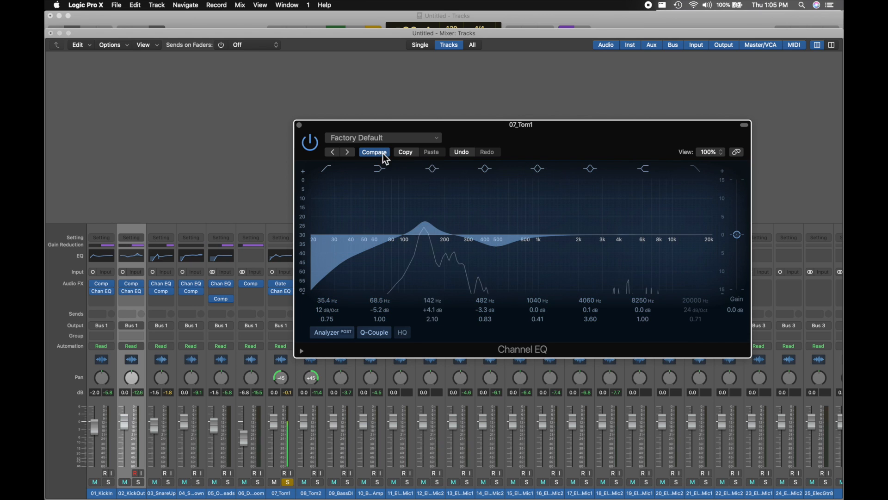
# Close Tom1's Channel EQ, compare the tom with the EQ bypassed and active, and unsolo the track.
pyautogui.click(298, 126)
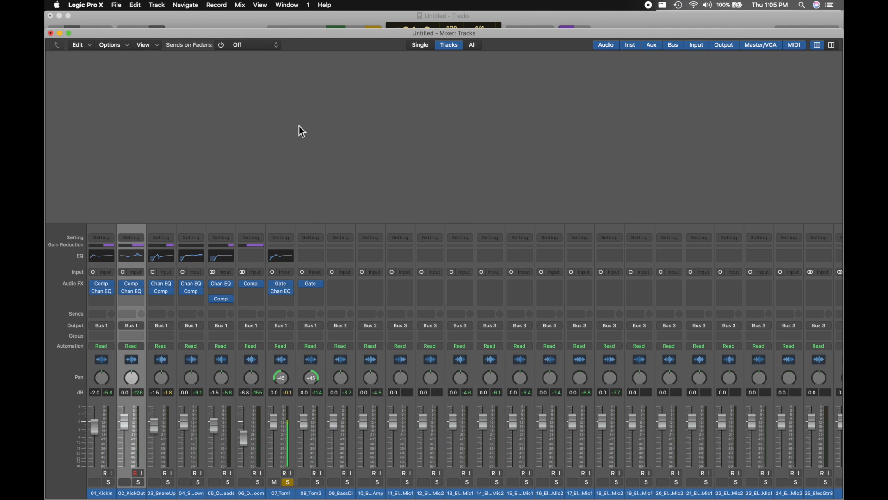
pyautogui.click(273, 291)
pyautogui.click(273, 293)
pyautogui.click(288, 482)
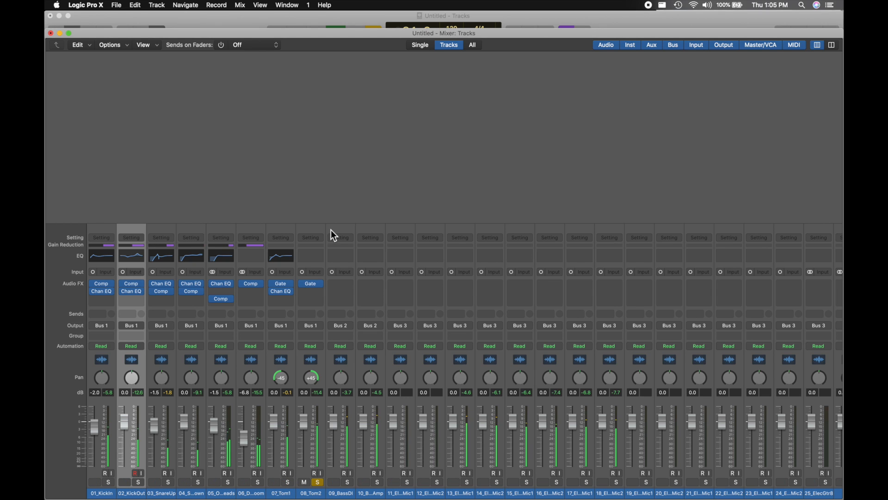
# Insert a Channel EQ on the soloed Tom2 and enable its low-cut filter at about 39.4 Hz with a Q of 0.79.
pyautogui.click(306, 299)
pyautogui.click(306, 254)
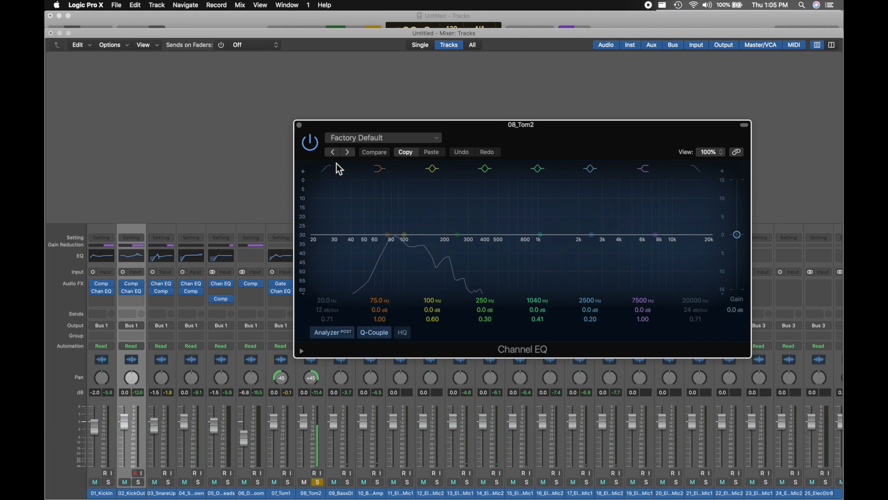
pyautogui.click(330, 167)
pyautogui.click(329, 168)
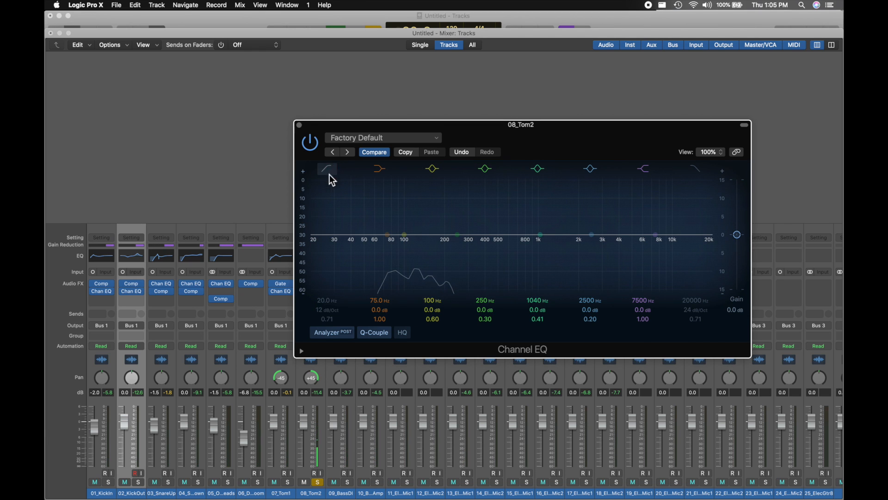
pyautogui.click(326, 174)
pyautogui.moveTo(314, 252); pyautogui.dragTo(351, 245)
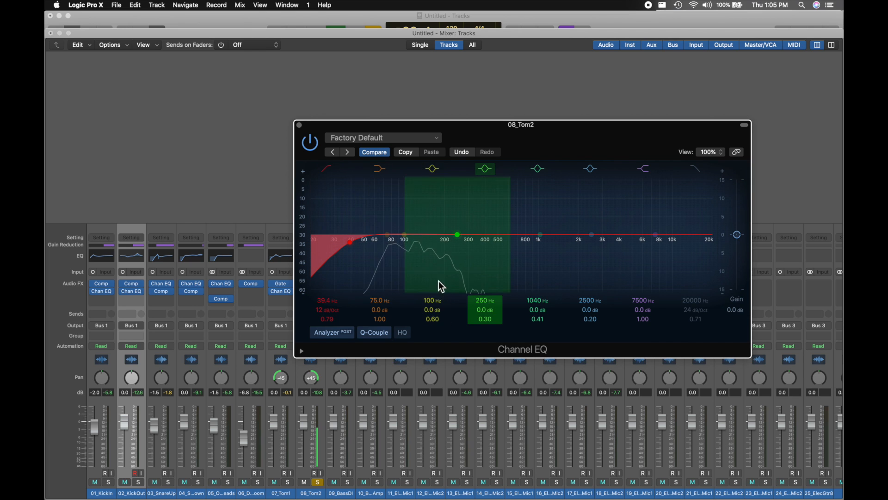
# Sweep a narrow Tom2 EQ band with a Q of 3.60 and boost about 5 dB at 83.5 Hz.
pyautogui.moveTo(404, 234); pyautogui.dragTo(415, 194)
pyautogui.moveTo(433, 318); pyautogui.dragTo(433, 298)
pyautogui.moveTo(415, 204); pyautogui.dragTo(395, 172)
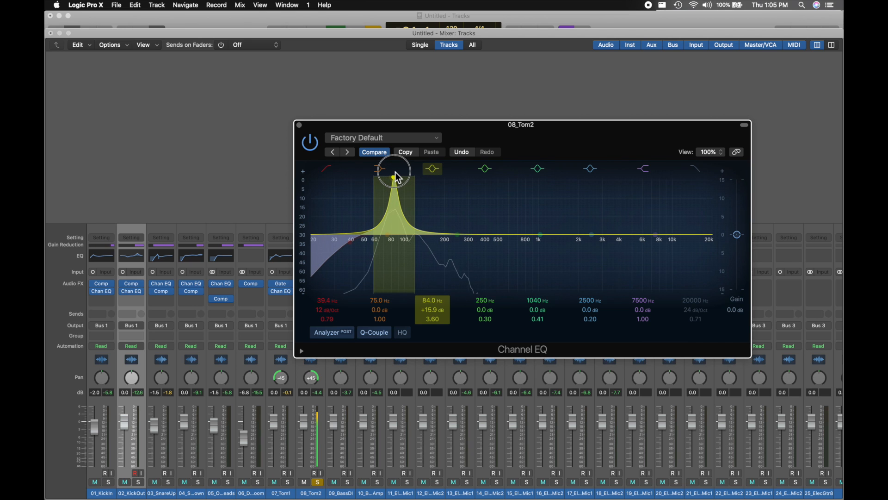
pyautogui.moveTo(395, 171); pyautogui.dragTo(395, 219)
# Cut Tom2 by 2.7 dB at 151 Hz with a Q of 2.90 and 1.5 dB at 414 Hz, trimming its low boost to +4.1 dB.
pyautogui.moveTo(458, 238)
pyautogui.mouseDown()
pyautogui.moveTo(457, 220)
pyautogui.moveTo(456, 239)
pyautogui.mouseUp()
pyautogui.click(497, 318)
pyautogui.moveTo(492, 303); pyautogui.dragTo(492, 300)
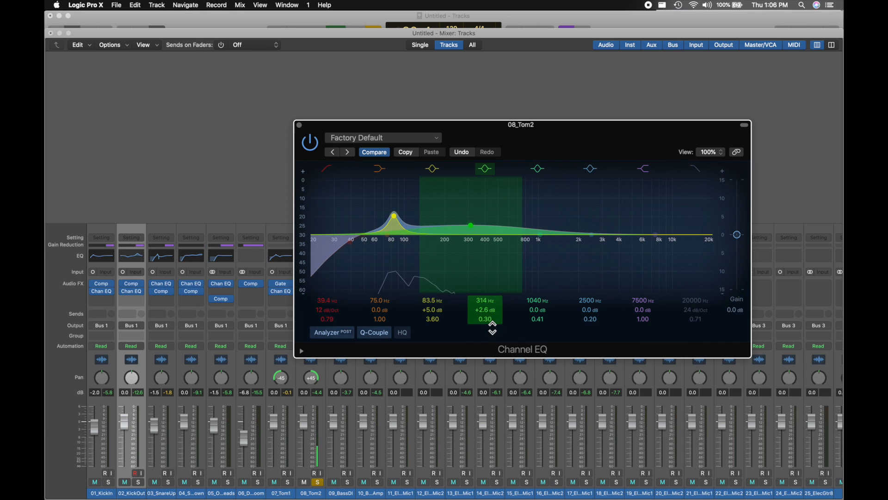
pyautogui.click(493, 341)
pyautogui.moveTo(492, 318); pyautogui.dragTo(487, 279)
pyautogui.moveTo(471, 224); pyautogui.dragTo(432, 254)
pyautogui.moveTo(394, 216); pyautogui.dragTo(394, 219)
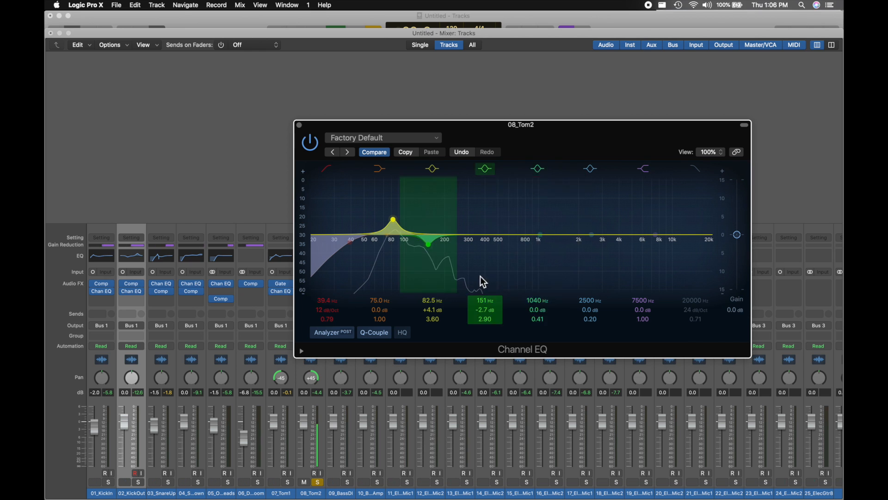
pyautogui.moveTo(540, 234); pyautogui.dragTo(487, 240)
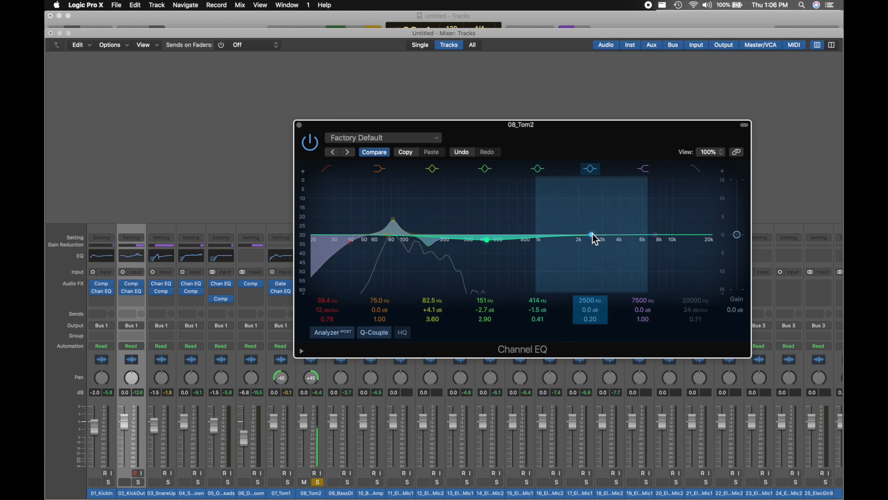
# Audition a Tom2 EQ boost around 3880 Hz with a Q of 1.20, returning the band to 0 dB.
pyautogui.moveTo(592, 235); pyautogui.dragTo(638, 218)
pyautogui.moveTo(590, 319); pyautogui.dragTo(591, 306)
pyautogui.moveTo(638, 214); pyautogui.dragTo(619, 213)
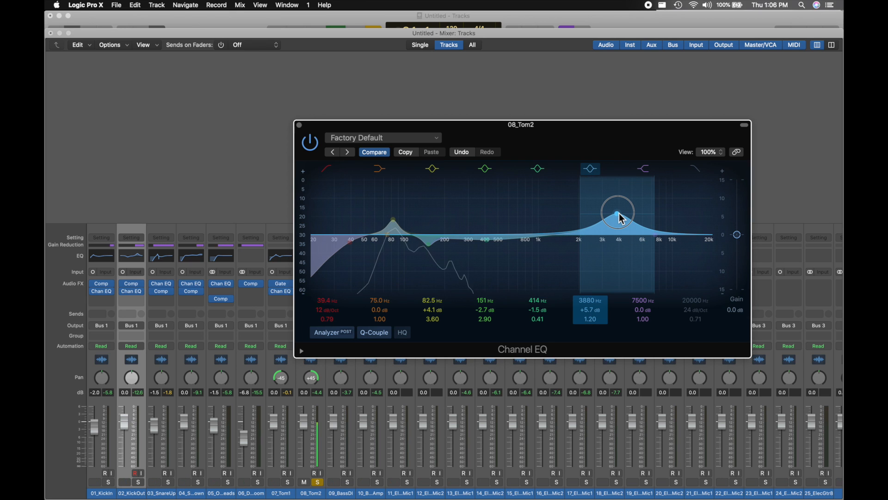
pyautogui.moveTo(620, 218); pyautogui.dragTo(621, 242)
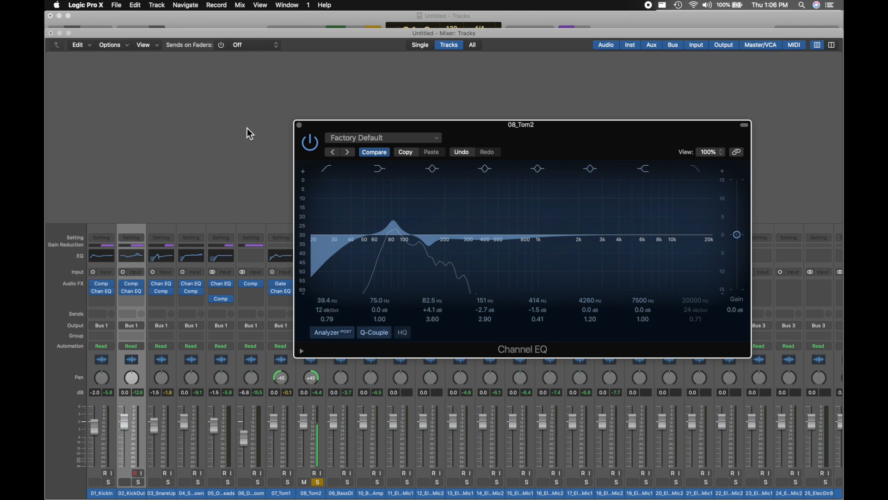
# Close Tom2's EQ, unsolo the track, and check the mix with DrumsRoom muted before soloing DrumsRoom.
pyautogui.click(300, 125)
pyautogui.click(319, 482)
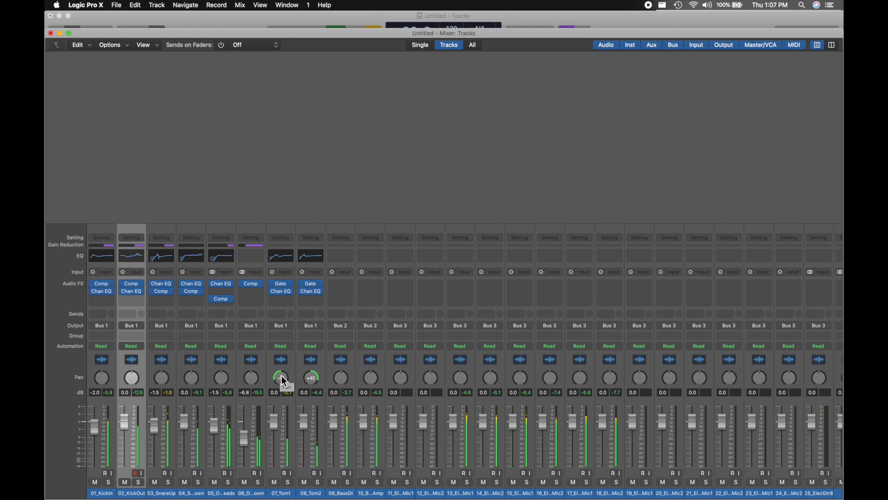
pyautogui.click(247, 478)
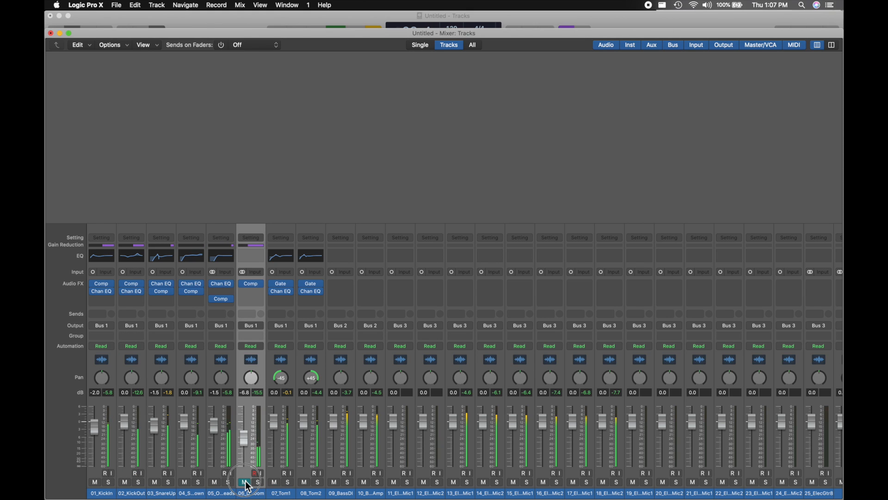
pyautogui.click(258, 482)
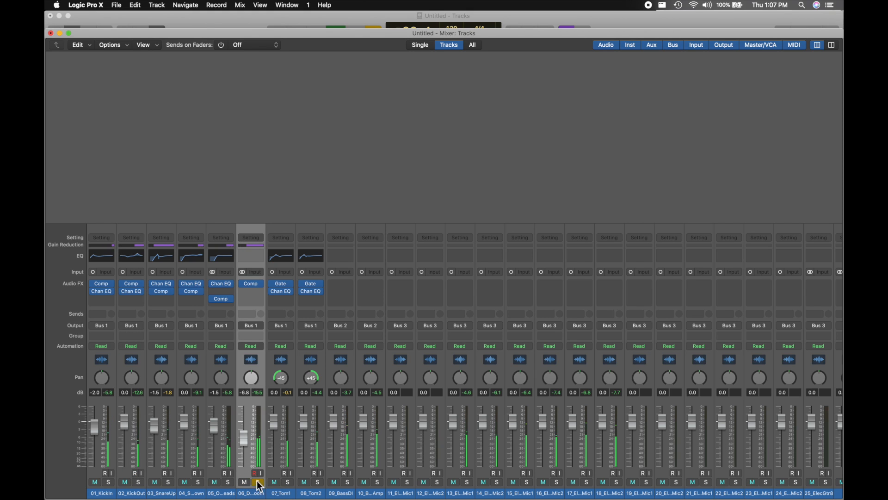
# Compare the soloed DrumsRoom with its compressor bypassed and active, and open the Compressor's settings.
pyautogui.click(243, 283)
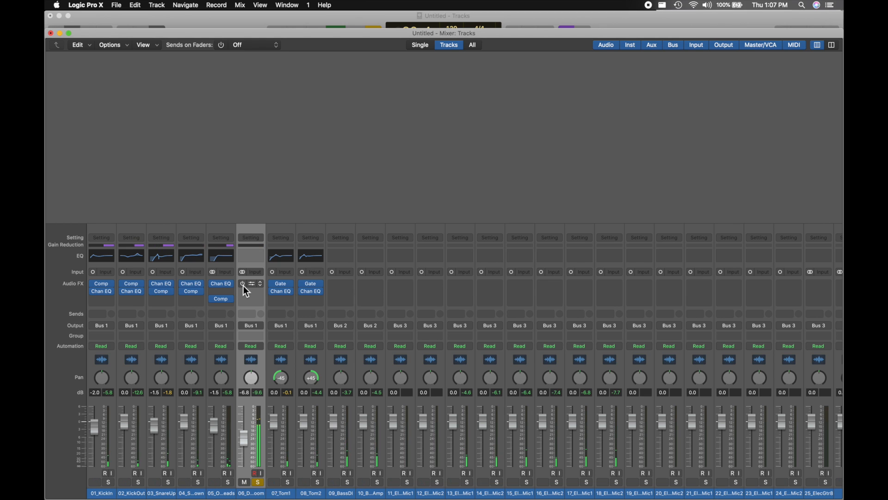
pyautogui.click(243, 283)
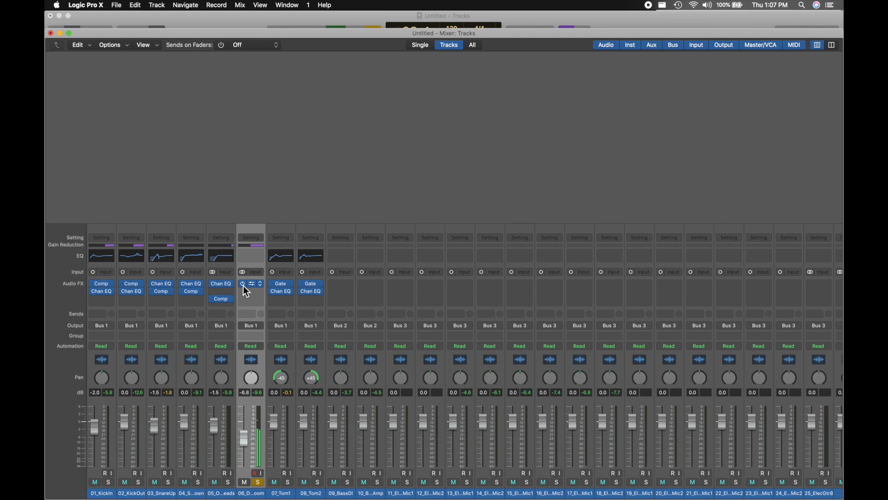
pyautogui.click(253, 284)
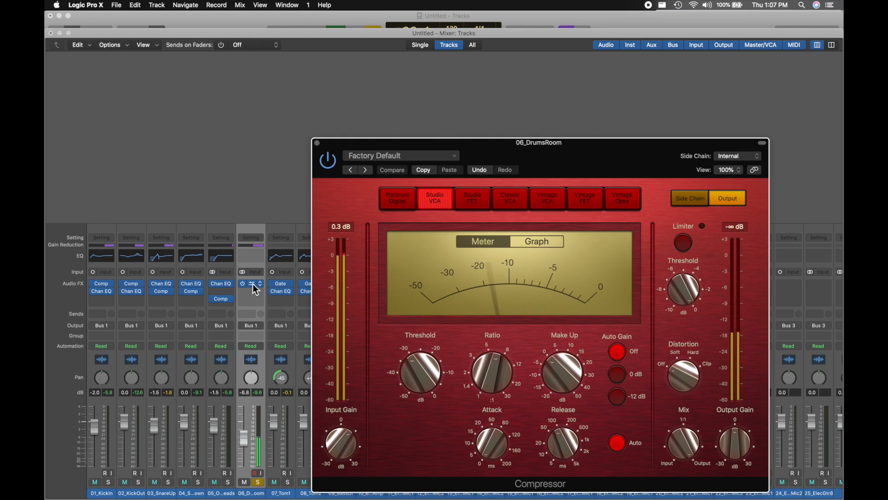
# Adjust the ratio and raise the threshold of DrumsRoom's Compressor to about -25 dB, unsolo the track, and close the plug-in.
pyautogui.moveTo(490, 390); pyautogui.dragTo(495, 398)
pyautogui.moveTo(418, 371); pyautogui.dragTo(422, 361)
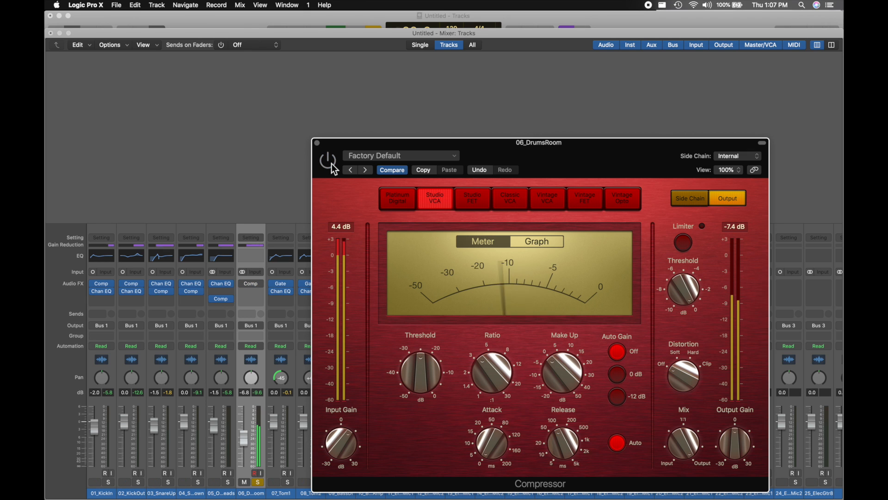
pyautogui.click(269, 179)
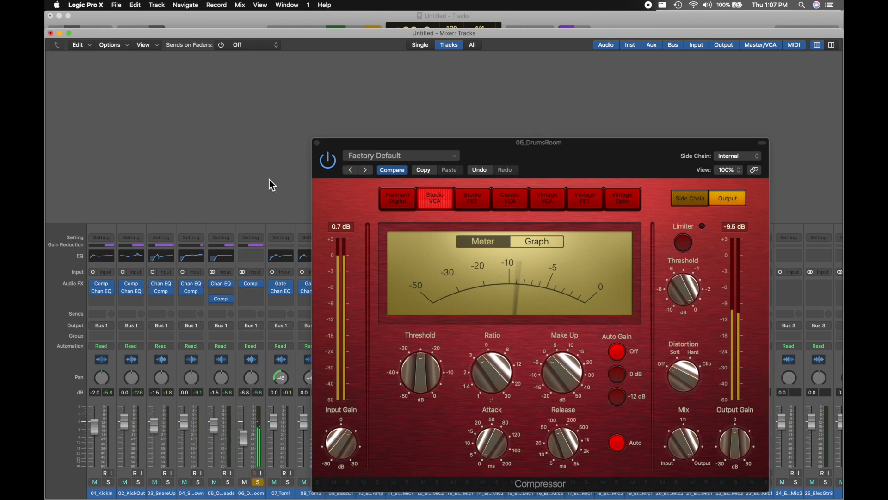
pyautogui.click(257, 481)
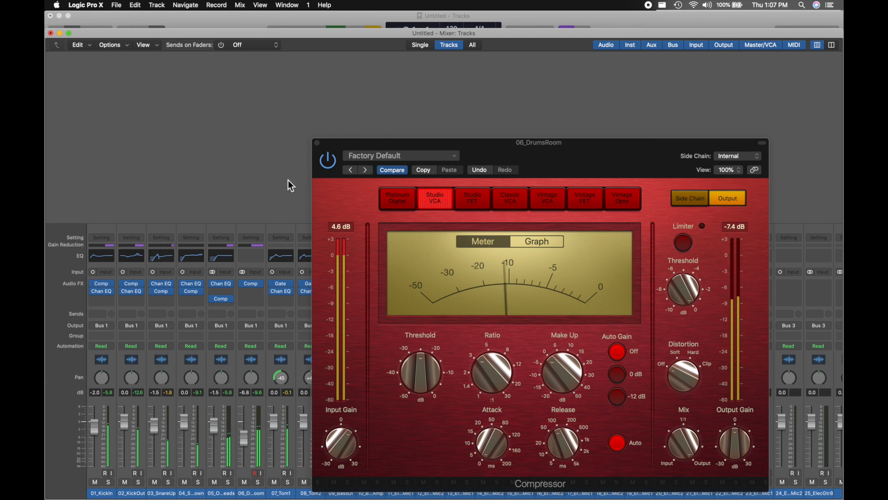
pyautogui.click(318, 143)
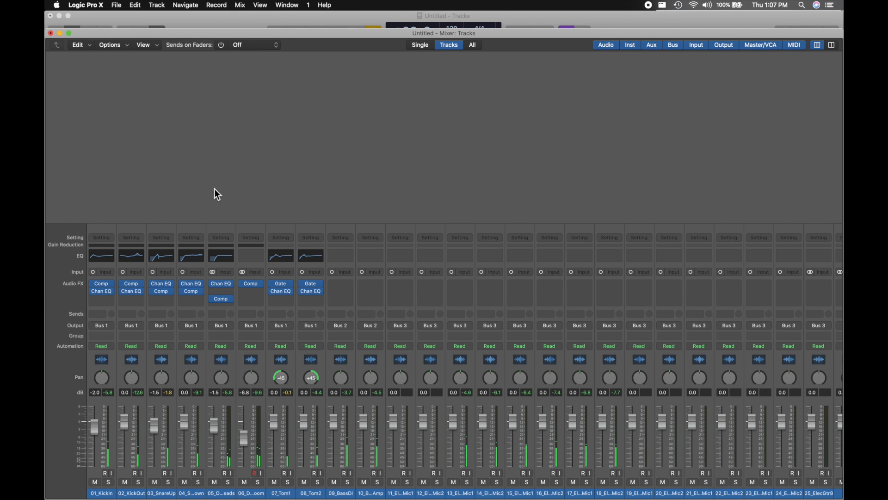
# Return to the Tracks window, try starting playback near bar 7 with the cycle still active, and stop.
pyautogui.press('super+Tab')
pyautogui.press('super+grave')
pyautogui.press('super+grave')
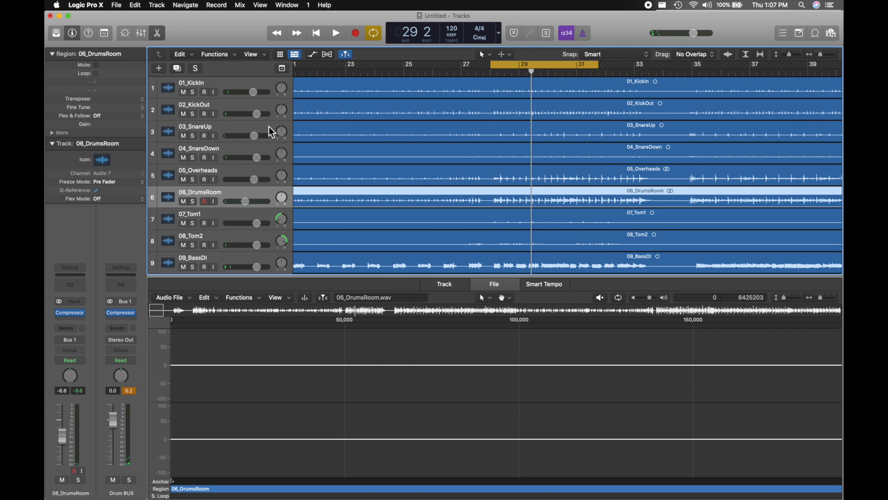
pyautogui.hscroll(-10, 359, 105)
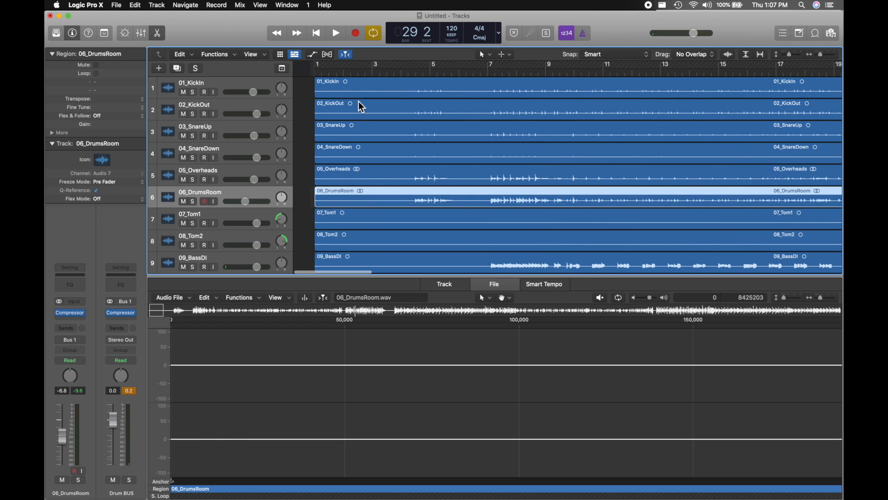
pyautogui.click(476, 74)
pyautogui.press('space')
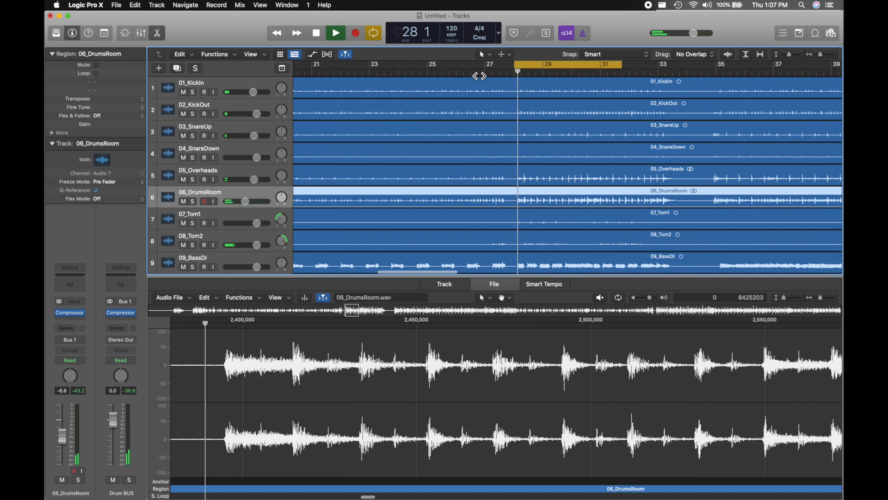
pyautogui.press('space')
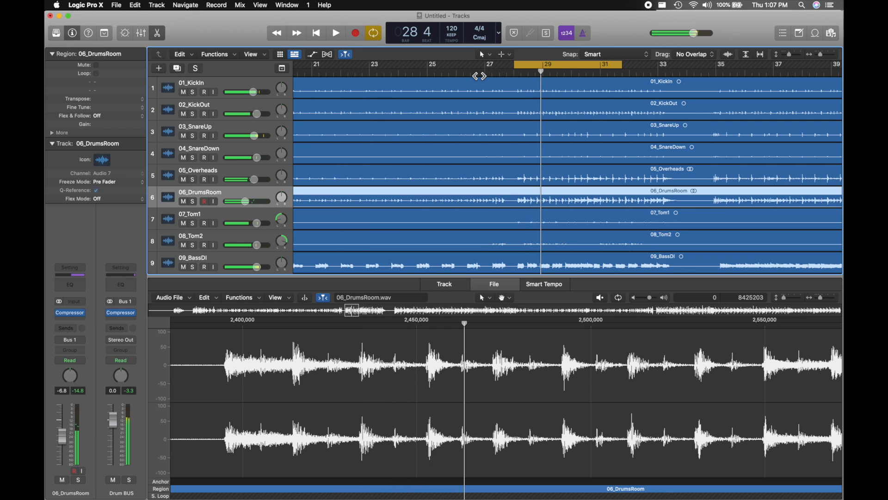
# Turn off cycle mode and play the full mix from around bar 7.
pyautogui.click(374, 34)
pyautogui.hscroll(-10, 378, 133)
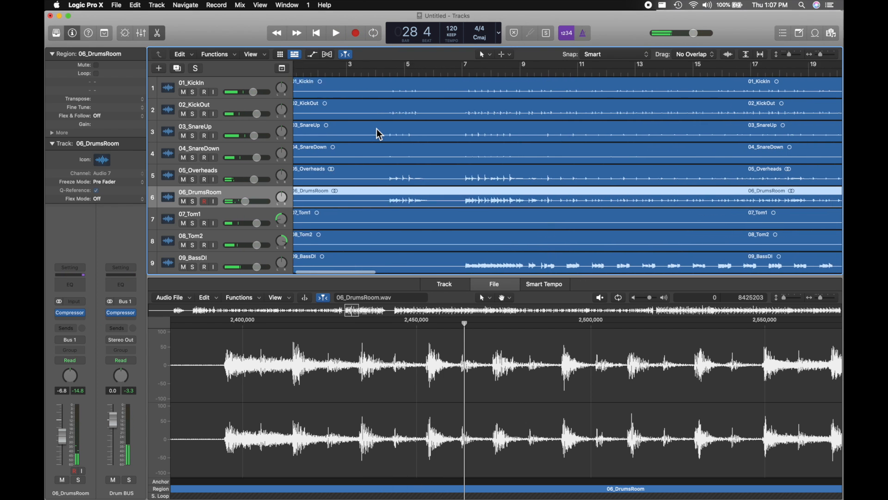
pyautogui.click(478, 79)
pyautogui.press('space')
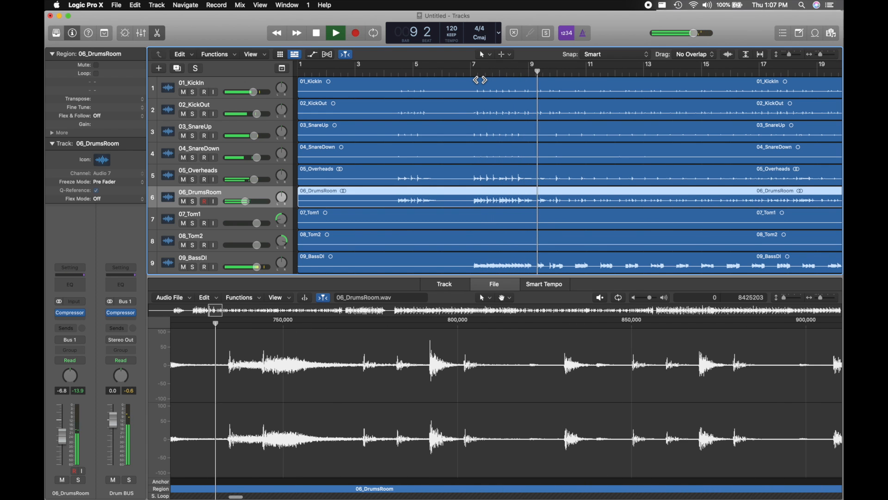
# Compare the playing mix with the Drum BUS Compressor bypassed and active, and stop playback.
pyautogui.hscroll(10, 509, 179)
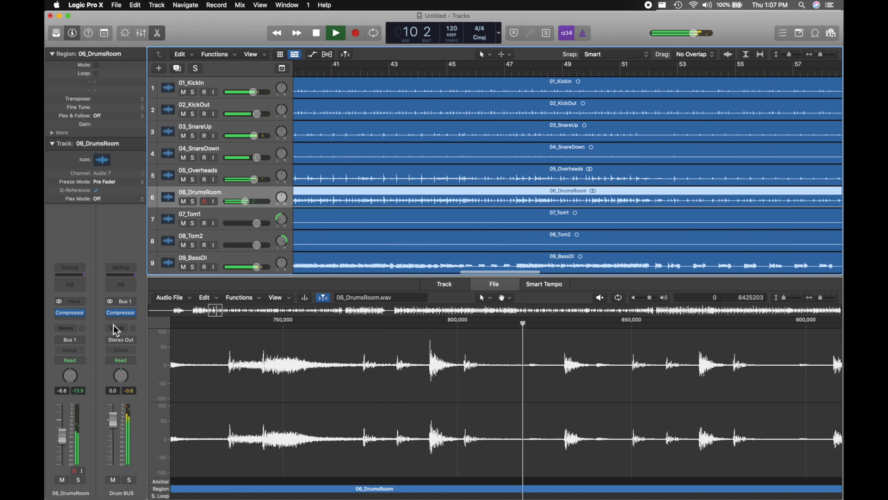
pyautogui.moveTo(113, 319)
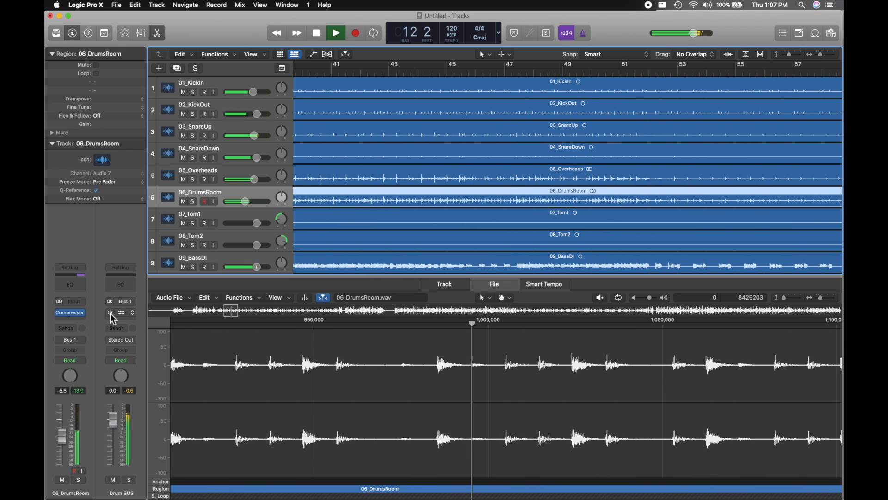
pyautogui.click(110, 313)
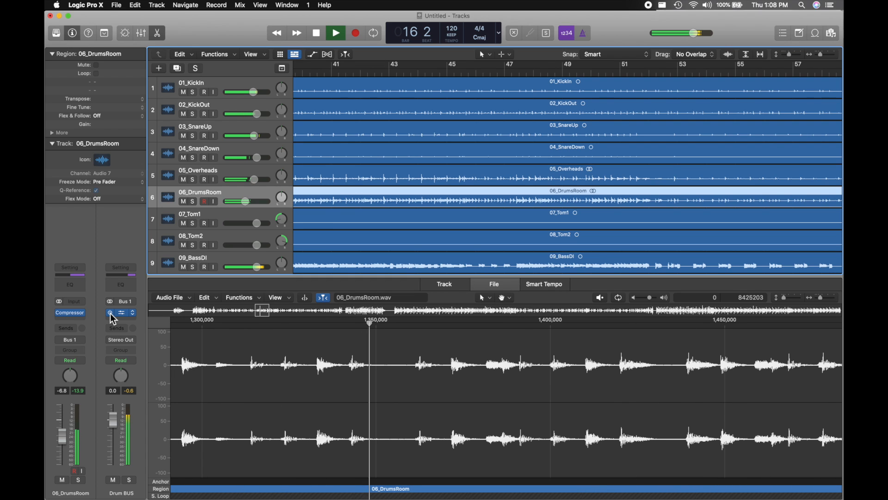
pyautogui.press('space')
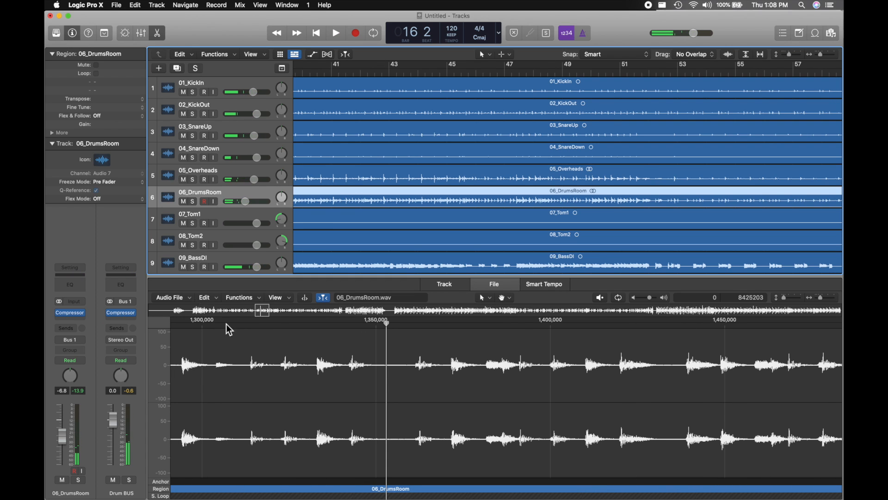
# Listen to a short passage of the full mix from around bar 13.
pyautogui.hscroll(-10, 227, 323)
pyautogui.hscroll(-15, 370, 79)
pyautogui.click(337, 74)
pyautogui.press('space')
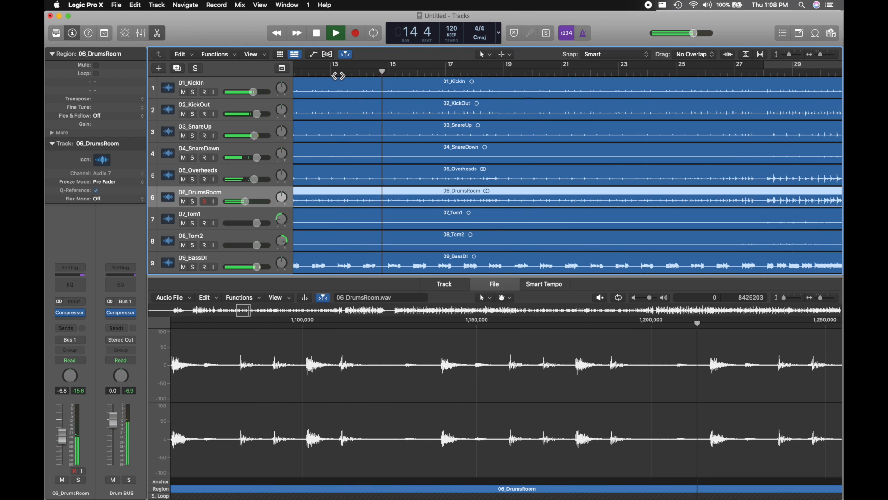
pyautogui.press('space')
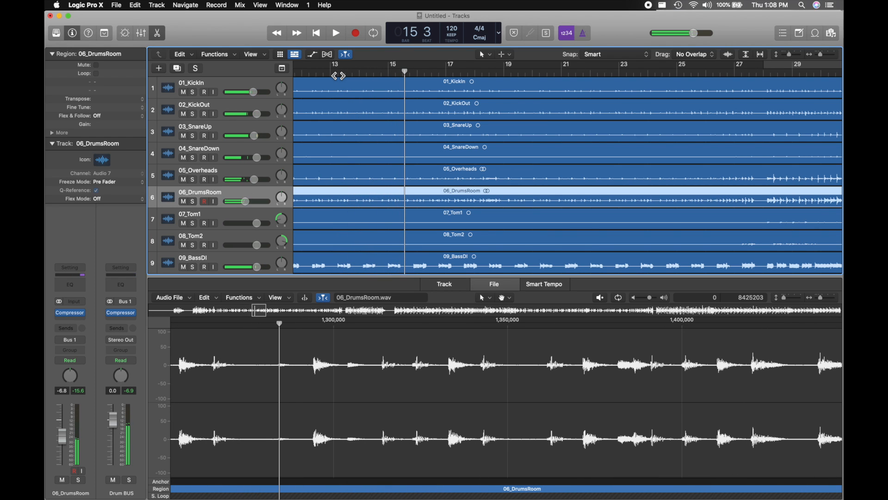
# Audition SnareDown soloed from around bar 7, and unsolo it during playback to hear the full mix.
pyautogui.click(193, 158)
pyautogui.click(193, 179)
pyautogui.click(193, 179)
pyautogui.hscroll(-10, 283, 140)
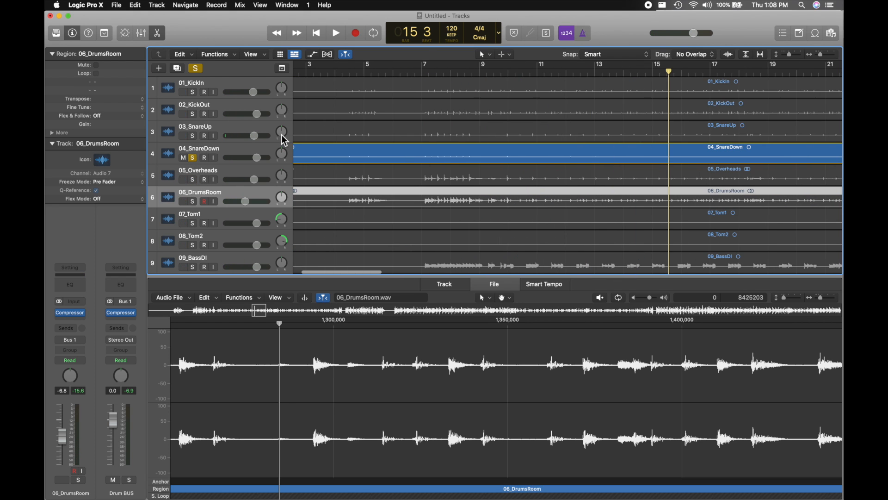
pyautogui.click(411, 76)
pyautogui.press('space')
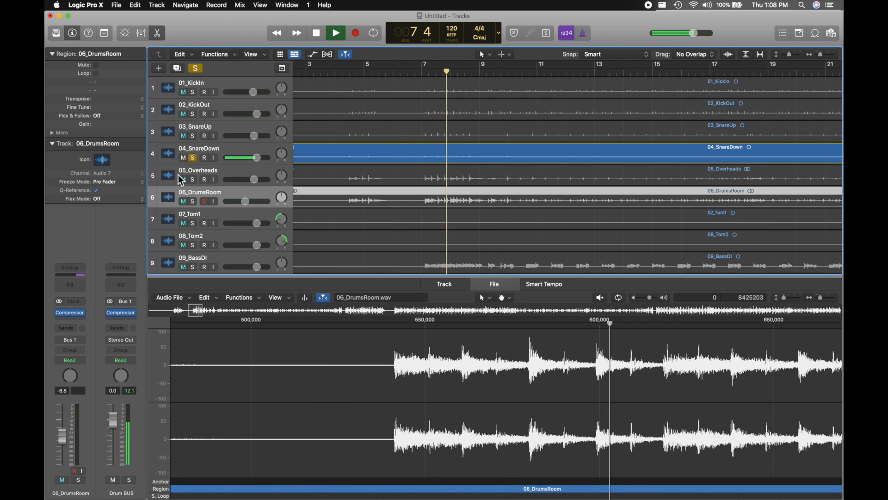
pyautogui.click(194, 158)
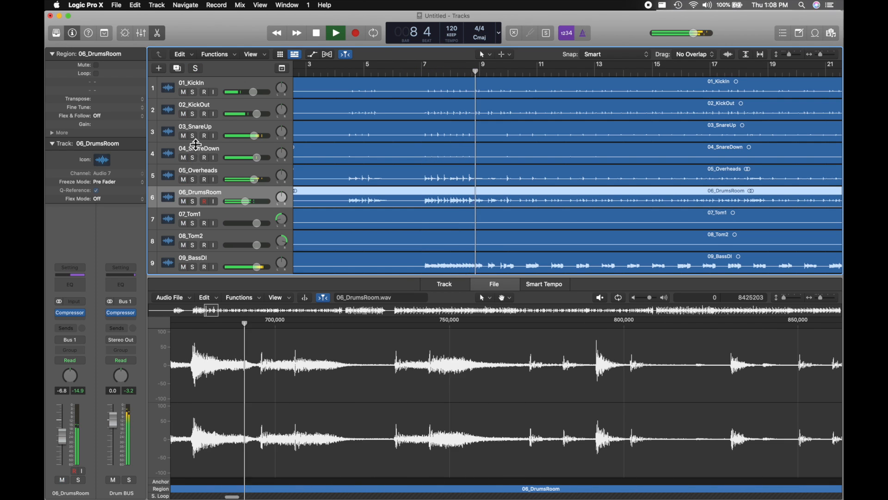
# Build up a soloed drum mix during playback, adding SnareUp, Overheads, KickOut and KickIn in that order.
pyautogui.click(192, 136)
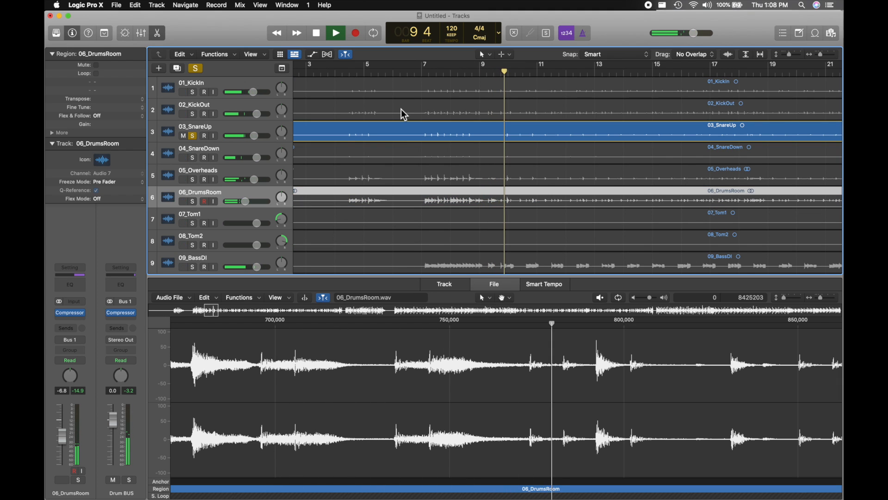
pyautogui.click(192, 180)
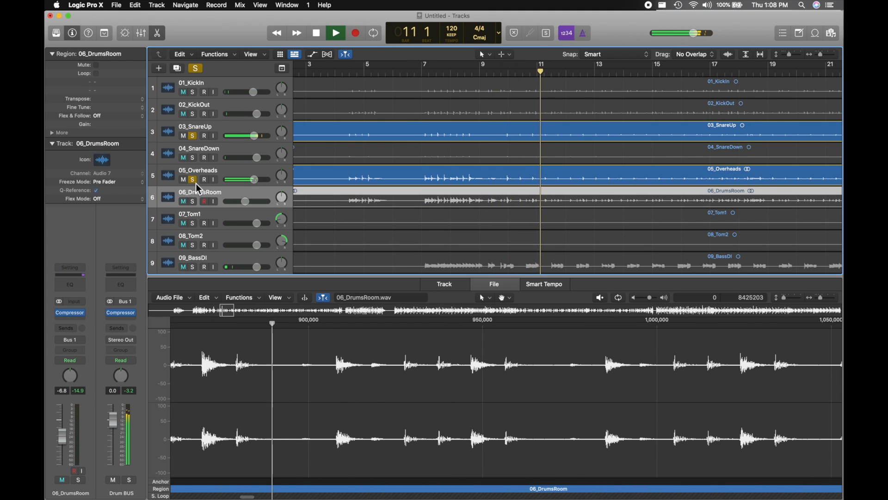
pyautogui.click(195, 105)
pyautogui.click(193, 114)
pyautogui.click(193, 92)
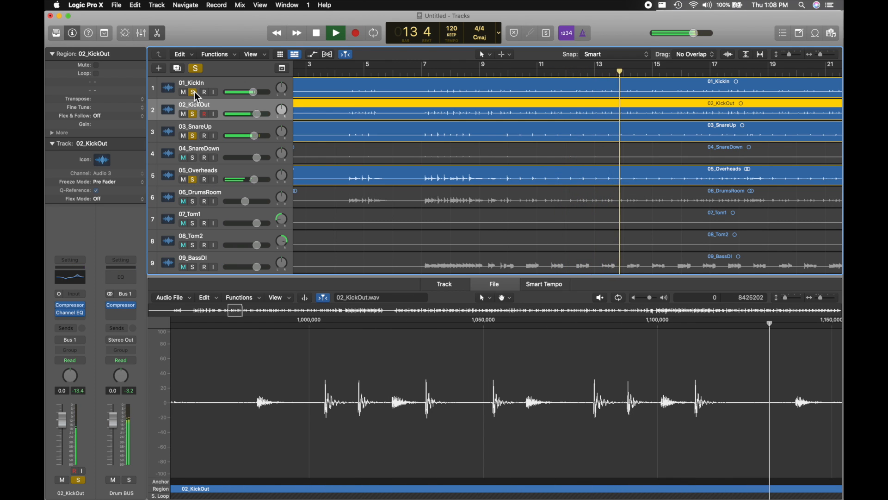
# Swap Overheads for DrumsRoom in the soloed group, unsolo SnareUp and both kicks to hear DrumsRoom alone, and stop playback.
pyautogui.click(193, 179)
pyautogui.click(193, 201)
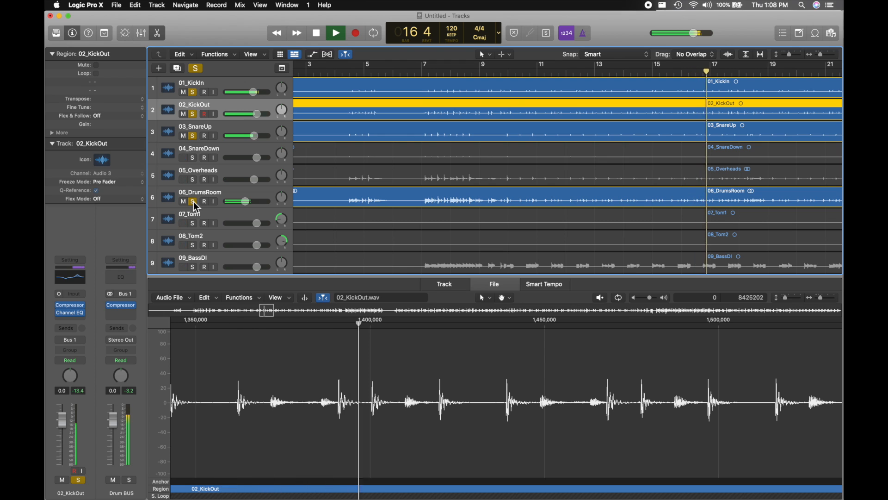
pyautogui.click(192, 136)
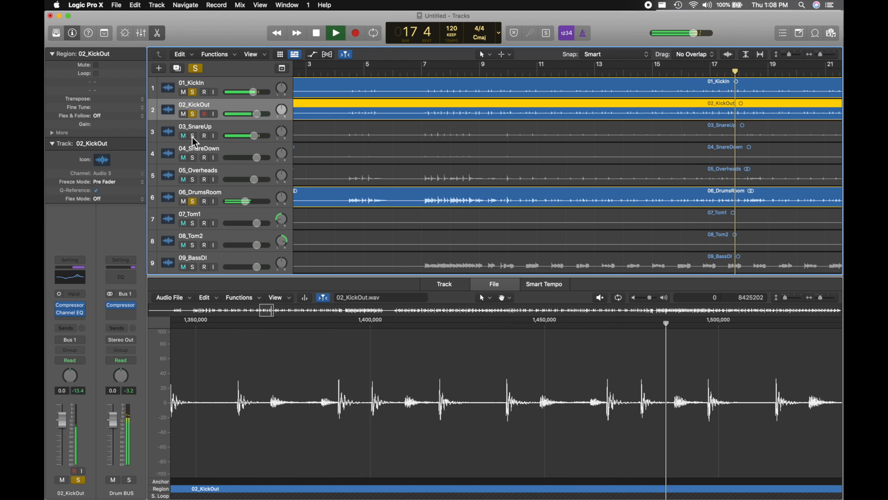
pyautogui.click(193, 113)
pyautogui.click(193, 92)
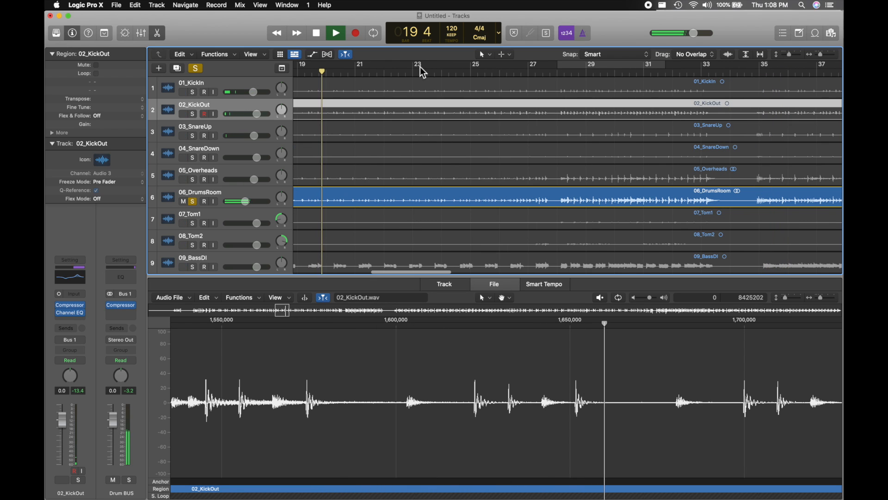
pyautogui.press('space')
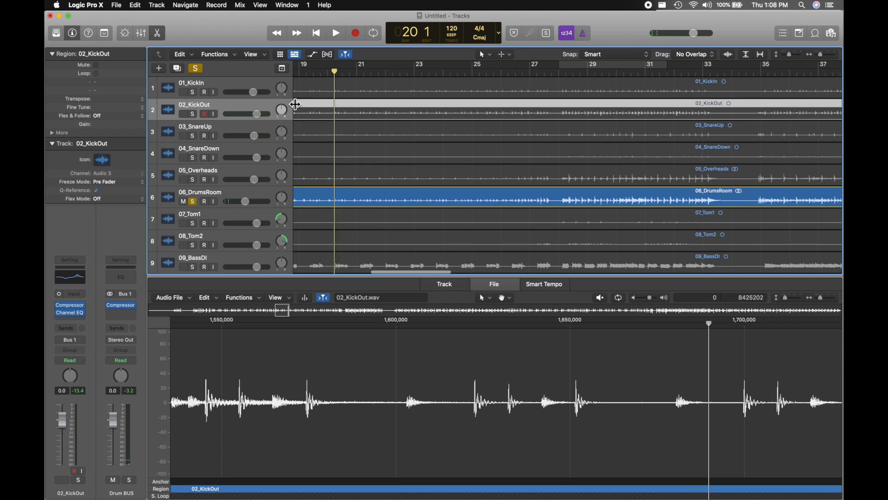
# Add a Channel EQ to the Drum BUS, try to remove it, and close its window.
pyautogui.hscroll(-3, 352, 162)
pyautogui.click(123, 282)
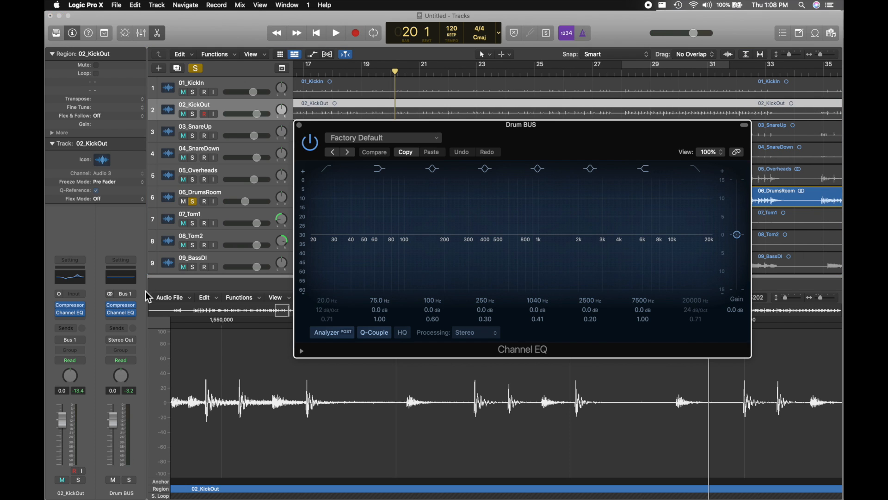
pyautogui.click(123, 320)
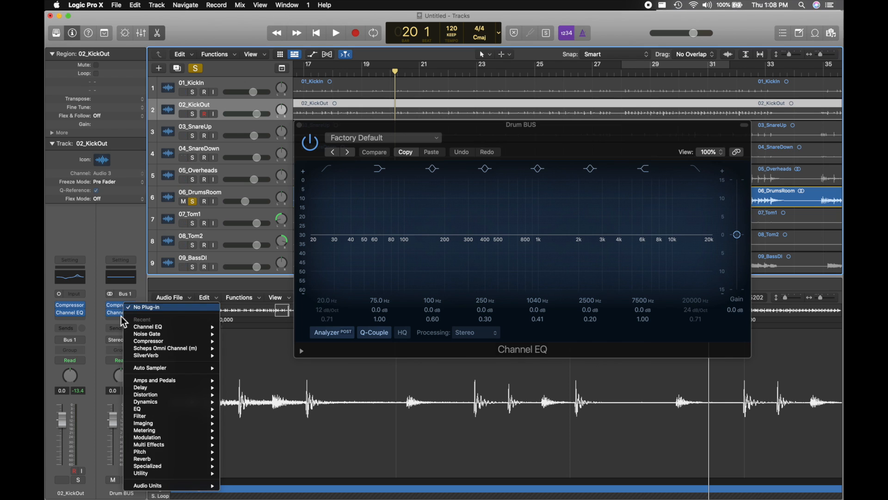
pyautogui.click(161, 309)
pyautogui.click(114, 279)
pyautogui.click(114, 280)
pyautogui.click(115, 279)
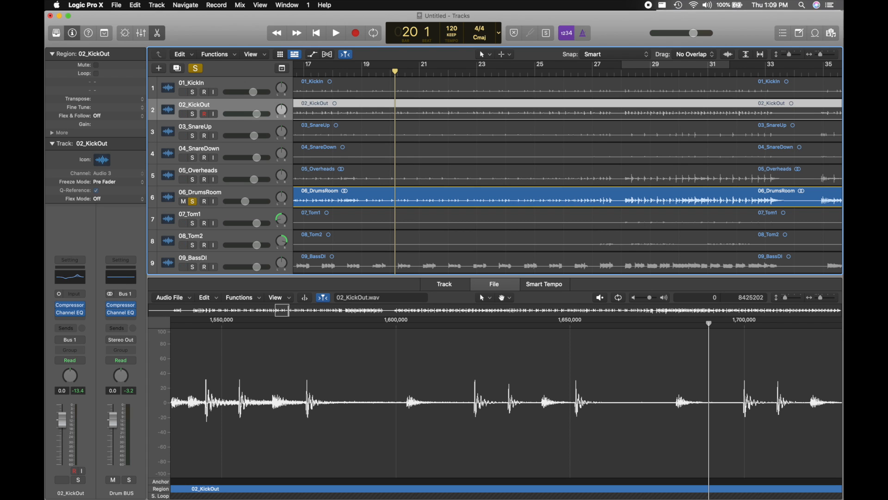
# Open the Mixer, add a Channel EQ to DrumsRoom, and boost its low-mid band by 12.8 dB at 288 Hz.
pyautogui.press('super+2')
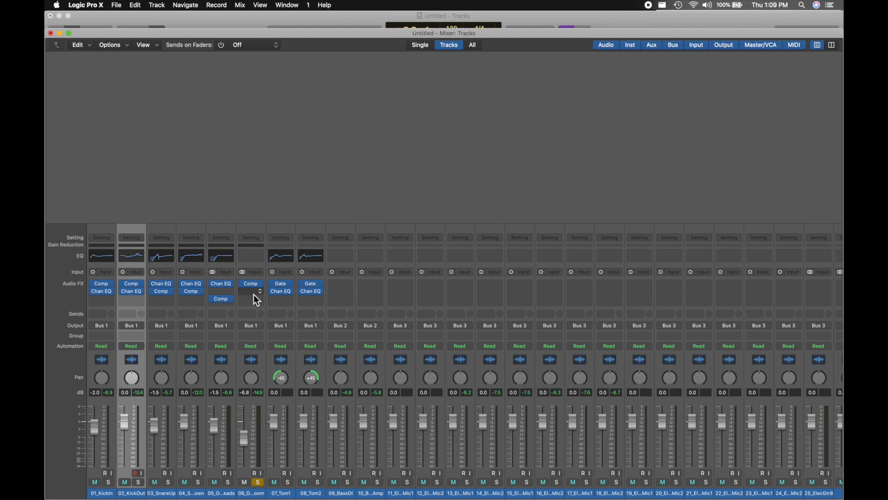
pyautogui.click(254, 256)
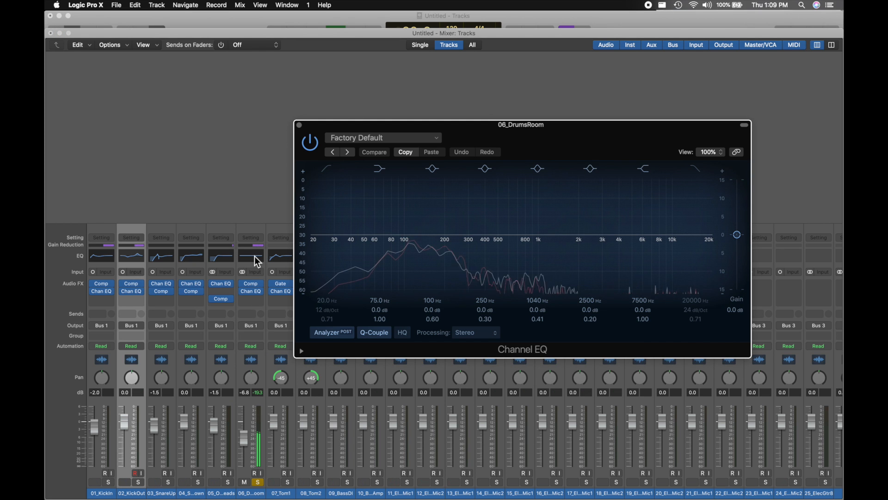
pyautogui.moveTo(459, 235); pyautogui.dragTo(467, 176)
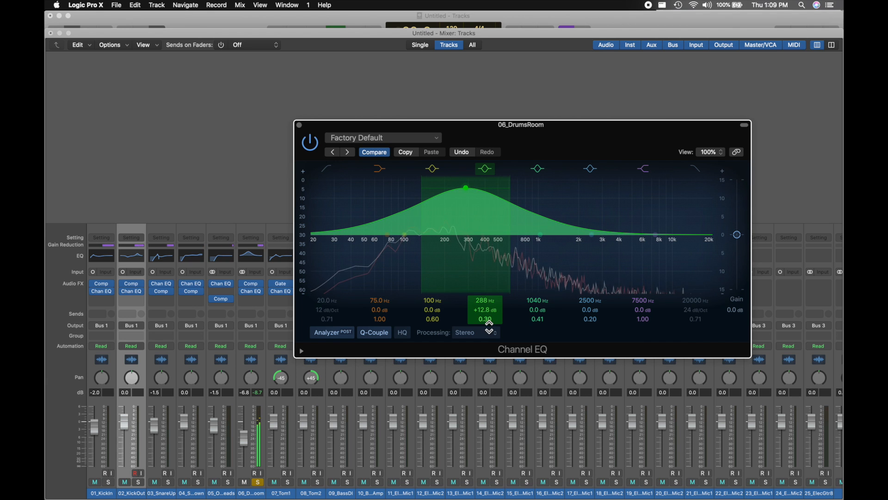
# Narrow the boosted DrumsRoom EQ band to a Q of 21.0 and sweep it to 150 Hz with a 14.6 dB boost.
pyautogui.moveTo(489, 314); pyautogui.dragTo(490, 250)
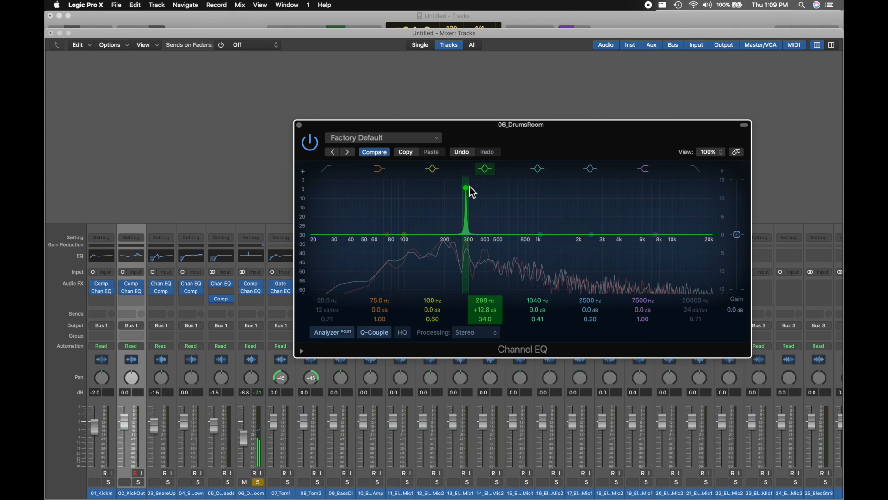
pyautogui.moveTo(466, 190); pyautogui.dragTo(432, 186)
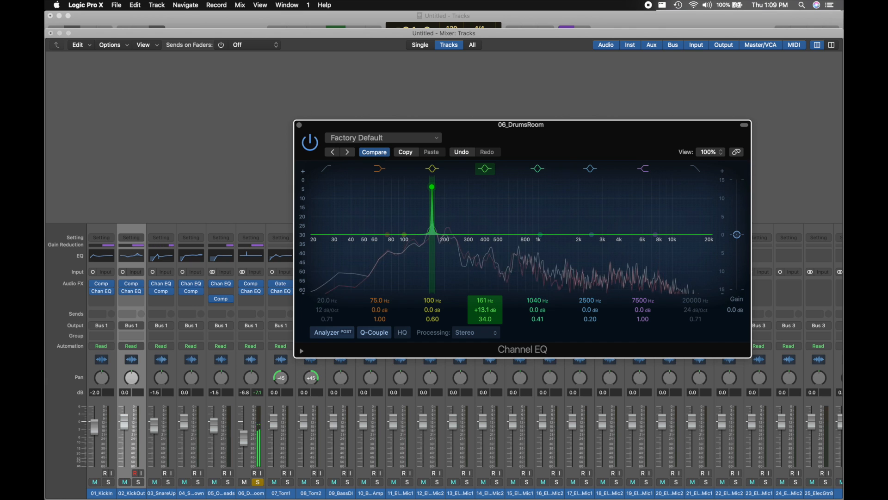
pyautogui.moveTo(484, 319); pyautogui.dragTo(485, 325)
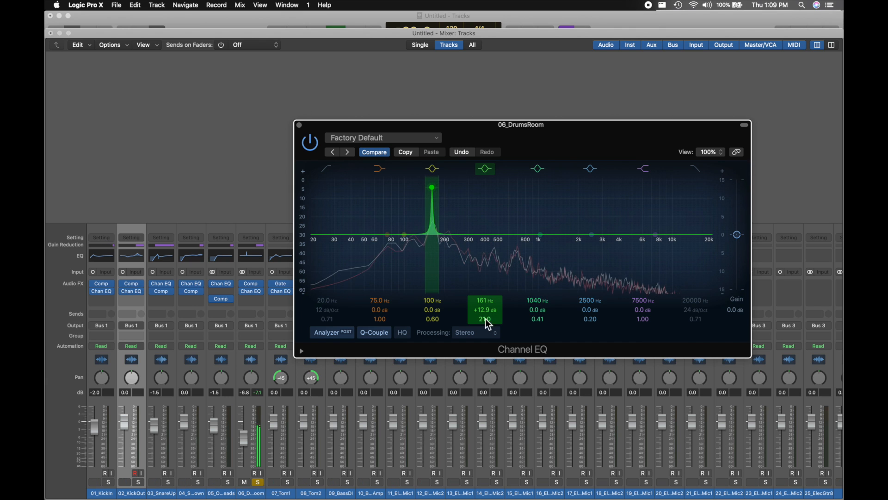
pyautogui.moveTo(433, 190); pyautogui.dragTo(430, 183)
# Return to the Tracks window, replay the soloed DrumsRoom from an earlier passage, and move the EQ boost to 158 Hz.
pyautogui.press('super+grave')
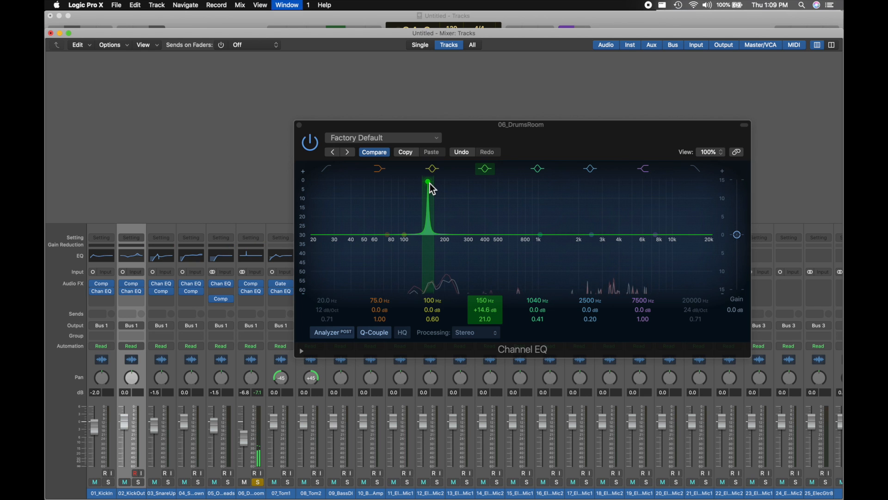
pyautogui.press('super+grave')
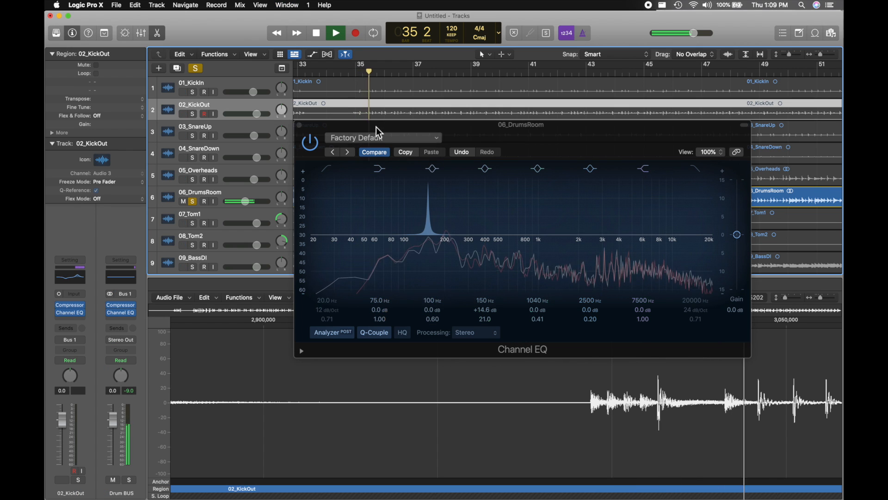
pyautogui.hscroll(-12, 331, 98)
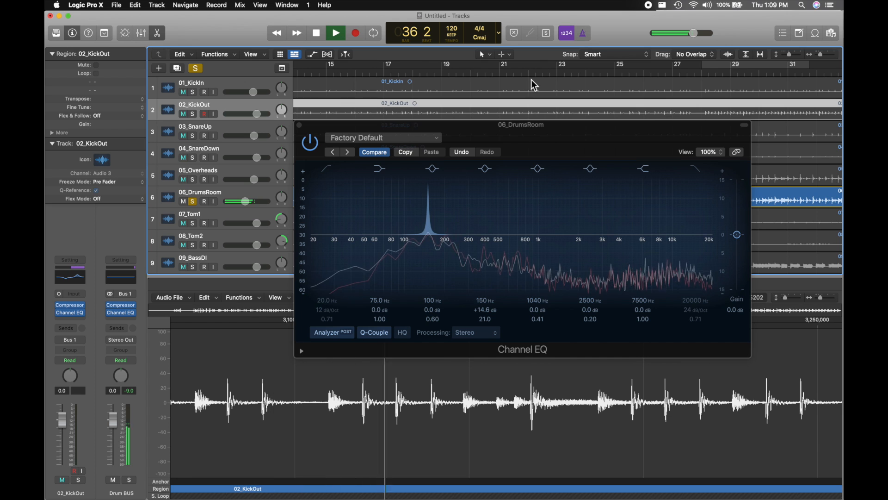
pyautogui.click(409, 73)
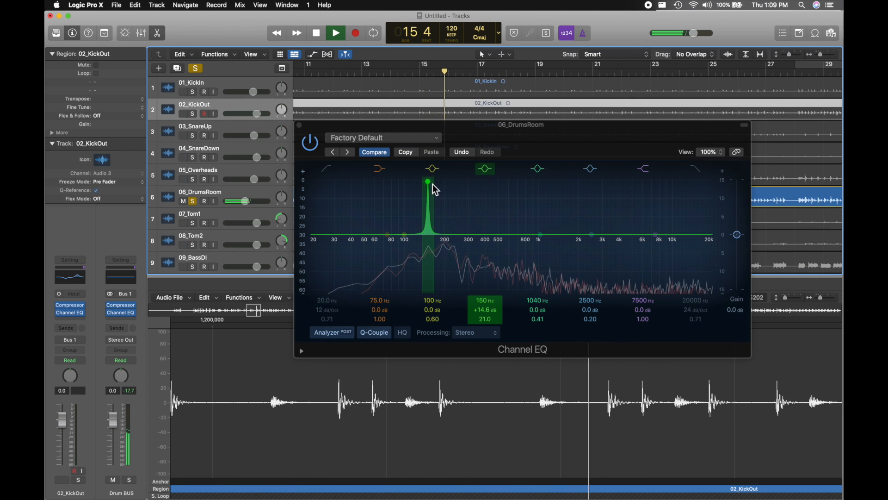
pyautogui.moveTo(429, 181); pyautogui.dragTo(431, 182)
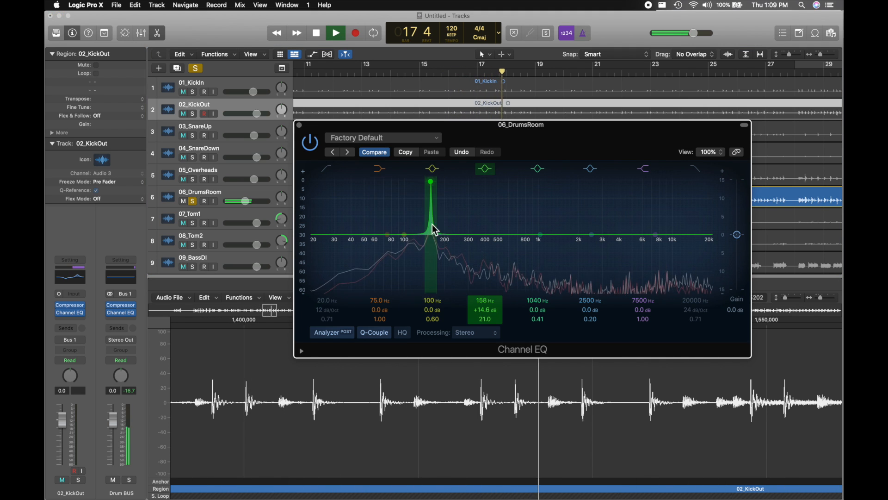
# Compare DrumsRoom with its EQ bypassed and active, and set the 158 Hz band's gain to -6 dB.
pyautogui.click(312, 143)
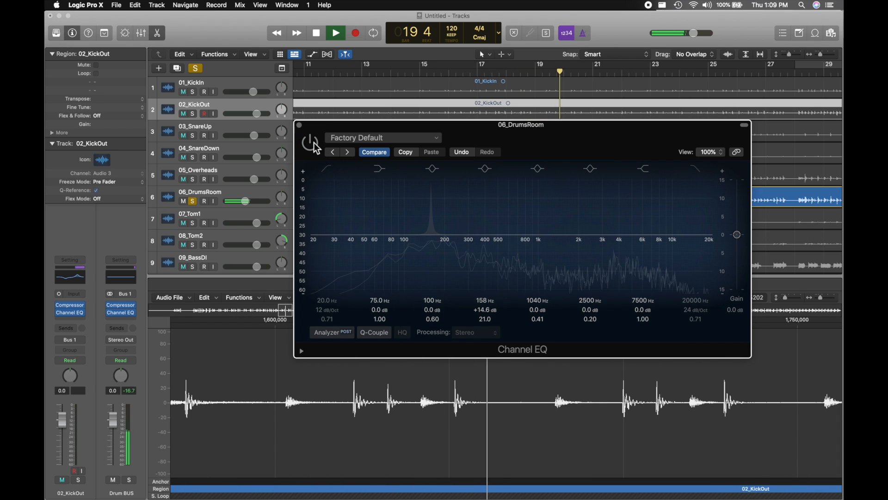
pyautogui.click(314, 144)
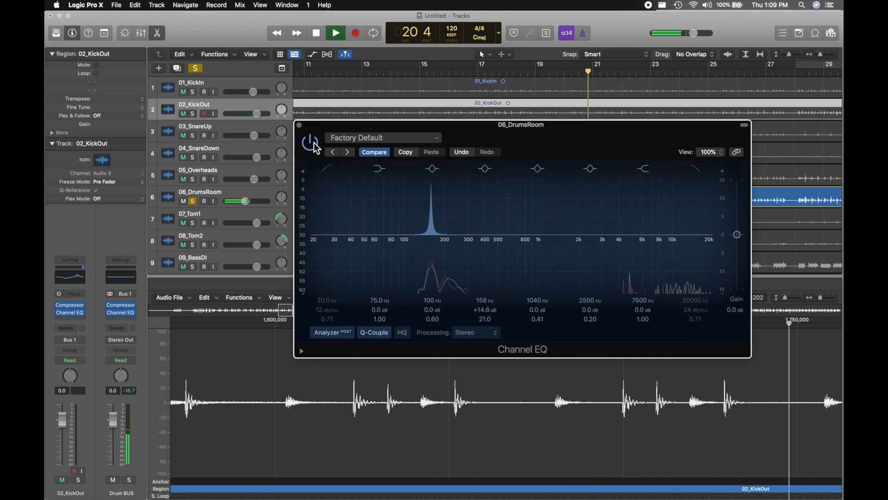
pyautogui.moveTo(440, 316)
pyautogui.mouseDown()
pyautogui.moveTo(441, 329)
pyautogui.moveTo(441, 317)
pyautogui.mouseUp()
pyautogui.doubleClick(434, 311)
pyautogui.write('0')
pyautogui.press('Return')
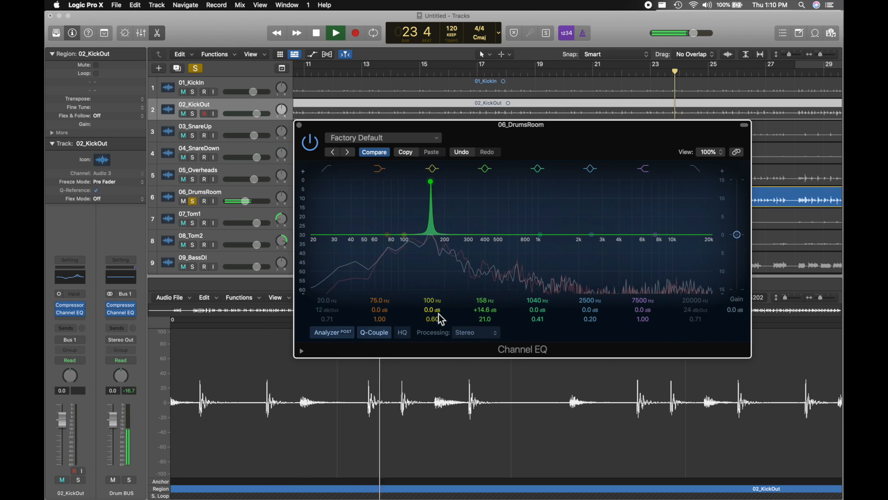
pyautogui.doubleClick(485, 309)
pyautogui.write('-6')
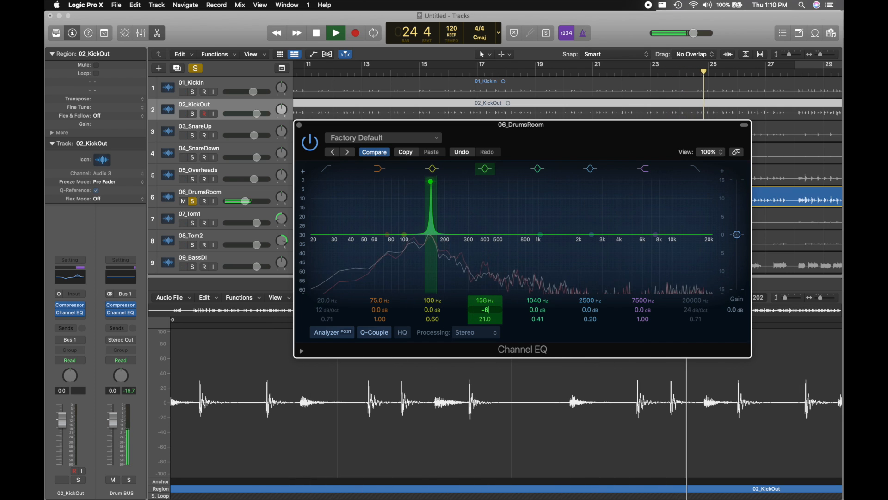
pyautogui.press('Return')
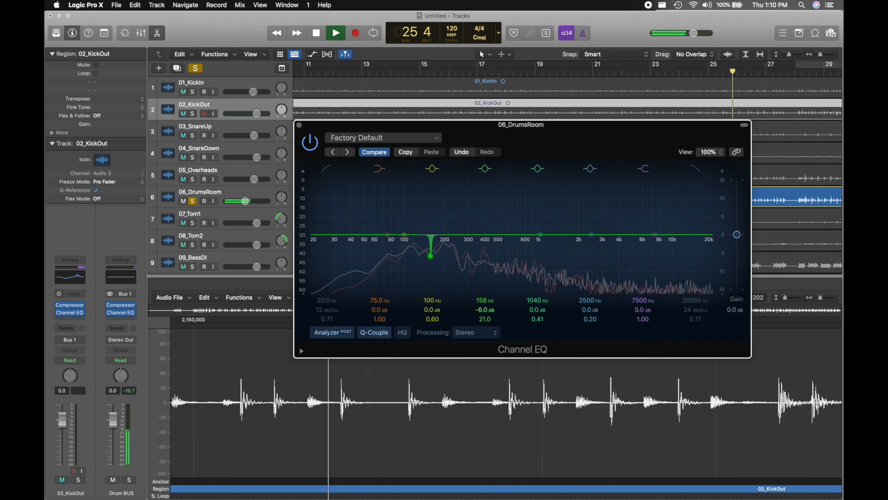
# Unsolo DrumsRoom, compare its EQ bypassed and active within the full mix, and close the EQ window.
pyautogui.click(194, 201)
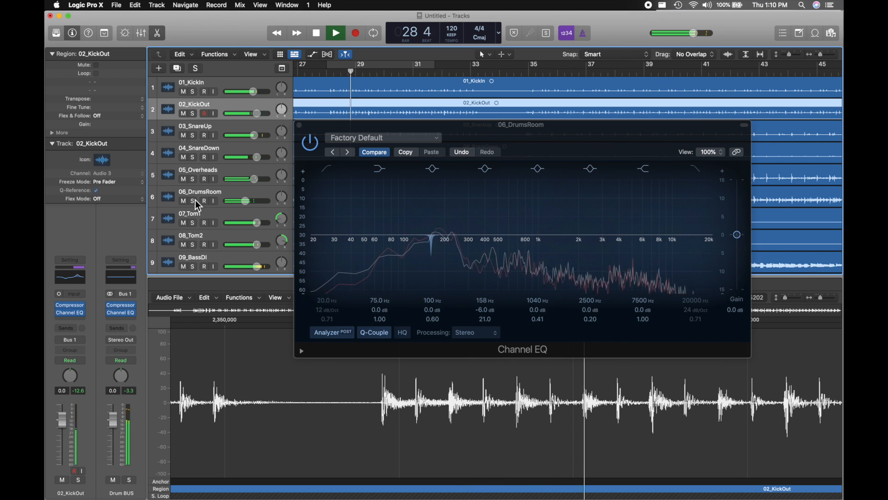
pyautogui.click(310, 144)
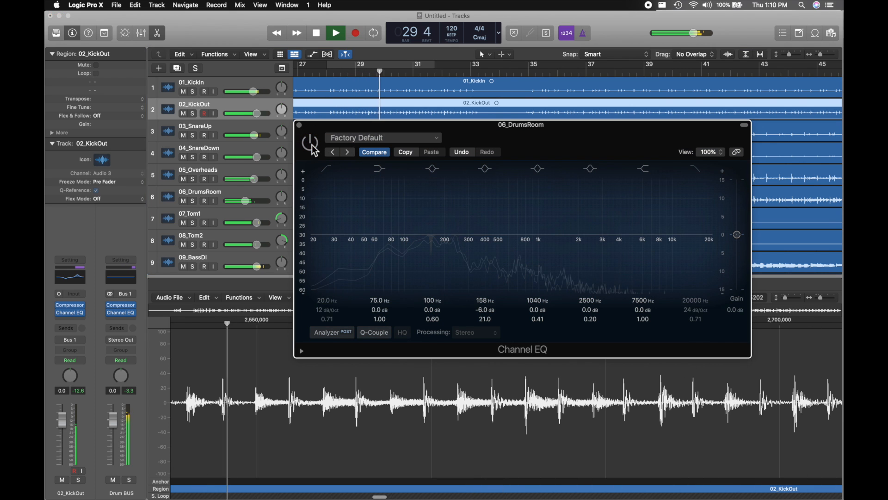
pyautogui.click(310, 144)
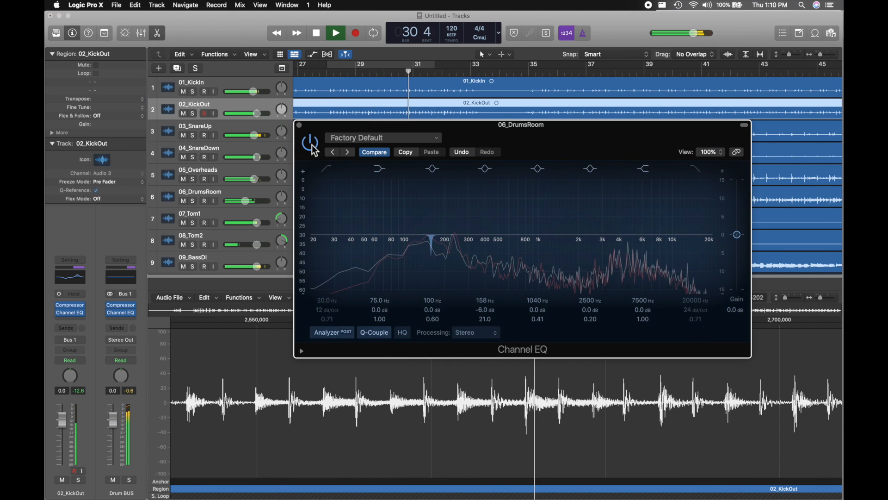
pyautogui.click(299, 125)
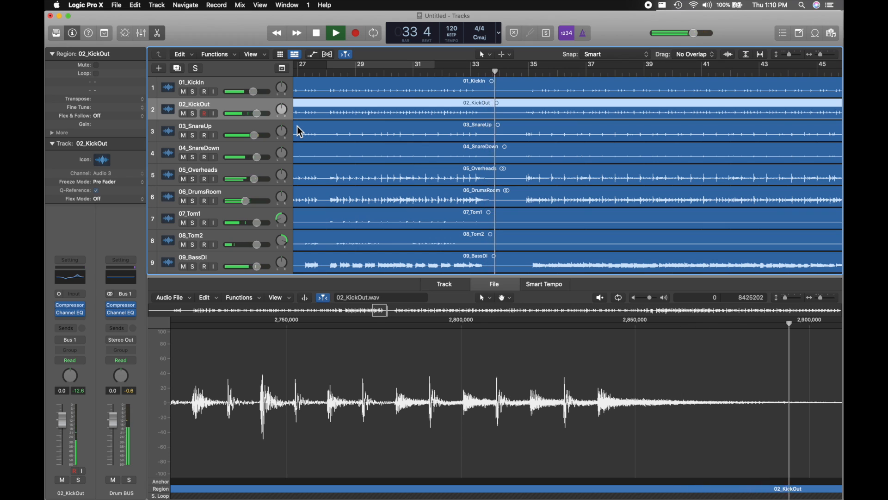
# Replay the passage around bar 33 several times in the full mix and stop playback.
pyautogui.click(487, 75)
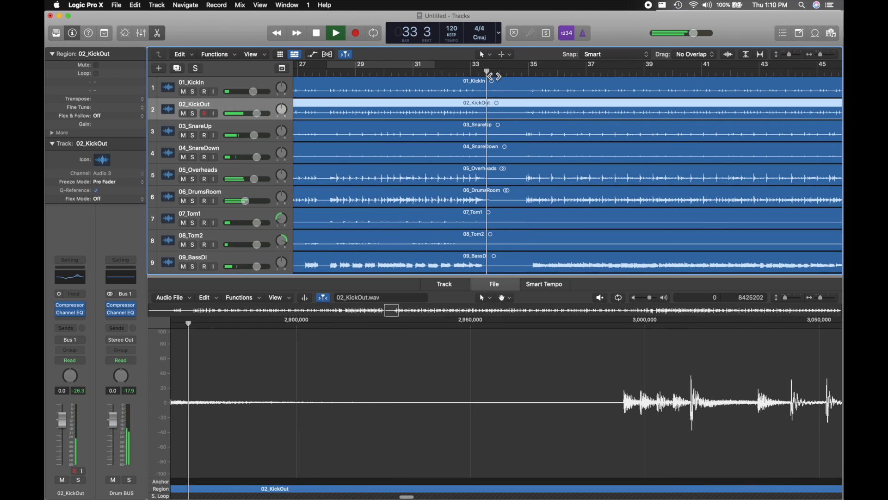
pyautogui.click(493, 76)
pyautogui.click(494, 76)
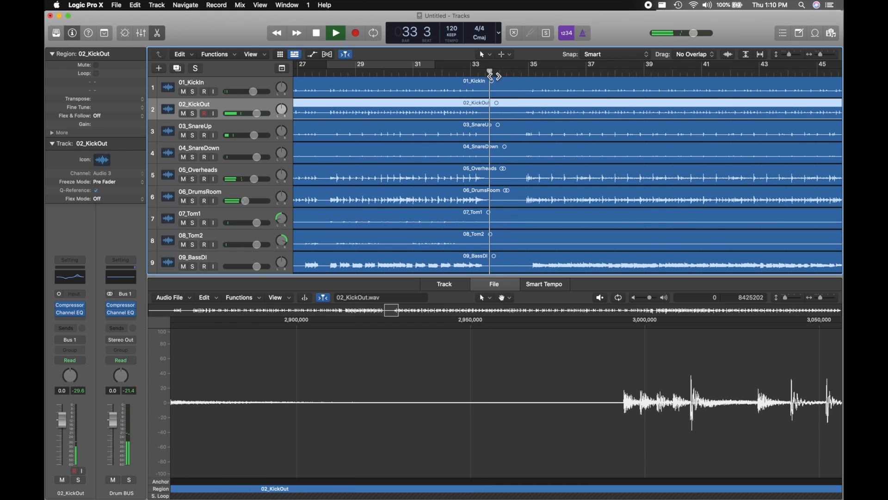
pyautogui.press('space')
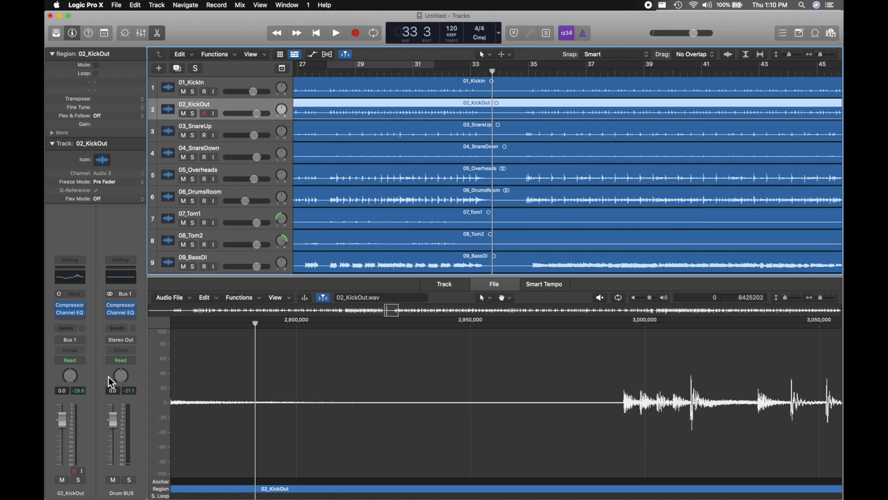
# Open the DrumsRoom Channel EQ from the Mixer to check its band settings, and return to the Tracks window.
pyautogui.press('super+2')
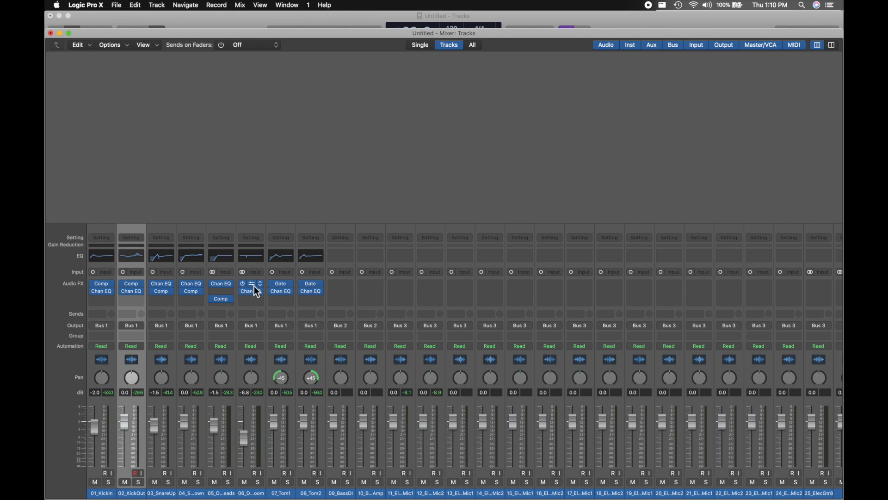
pyautogui.click(253, 294)
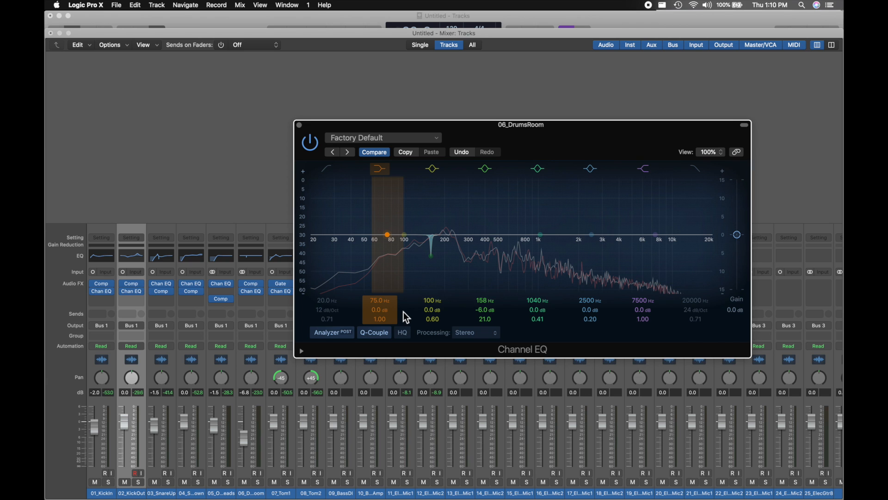
pyautogui.press('super+Tab')
pyautogui.press('super+shift+Tab')
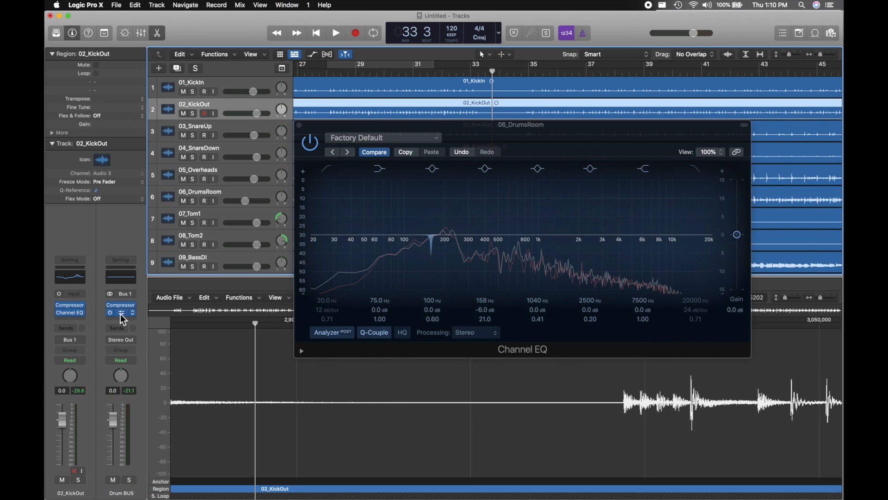
# Open the Drum BUS Channel EQ, cut its low-mid band by 6 dB at 158 Hz, and start playback.
pyautogui.click(121, 313)
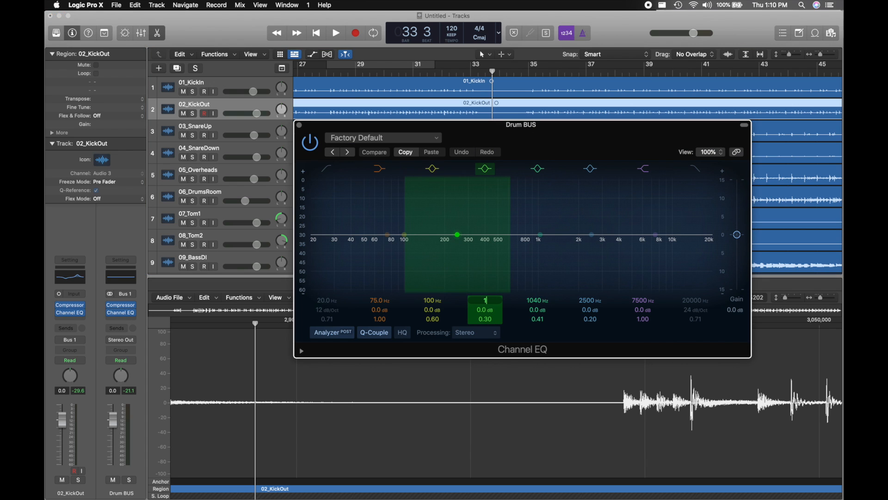
pyautogui.write('158')
pyautogui.press('Return')
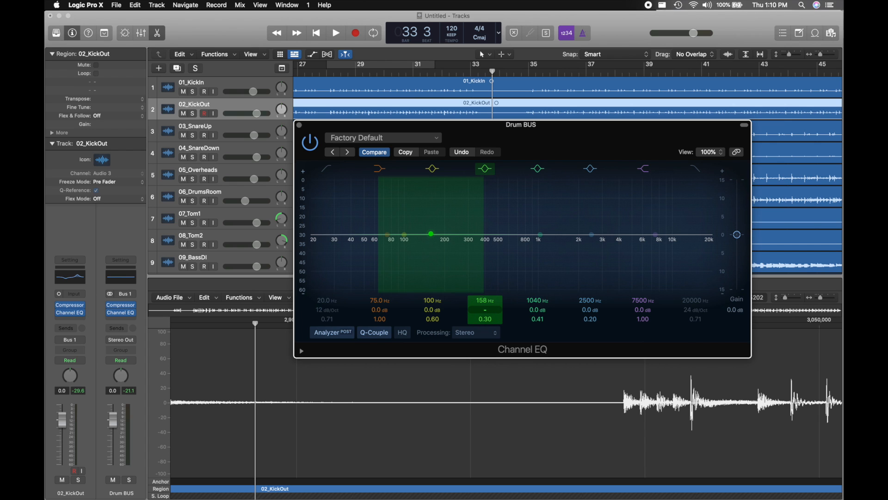
pyautogui.write('-6')
pyautogui.press('Return')
pyautogui.press('space')
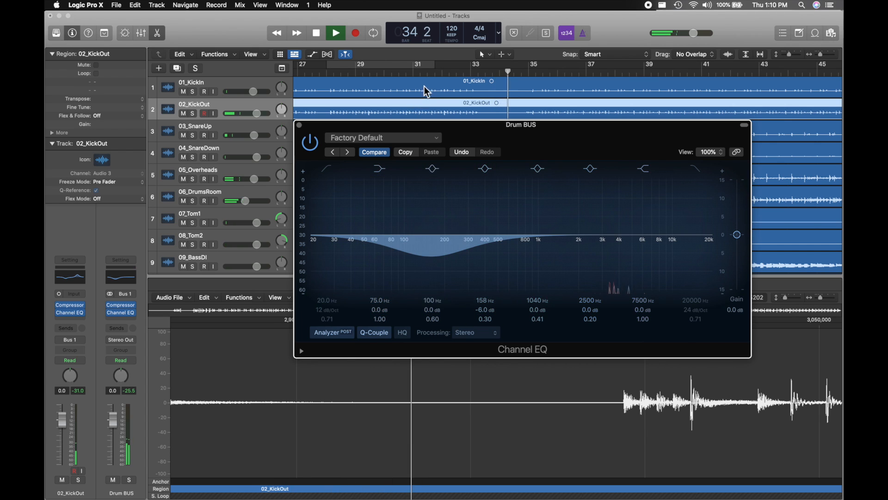
# Narrow the Drum BUS cut to a Q of 12.0 and compare the EQ bypassed and active while replaying from about bar 31.
pyautogui.click(433, 77)
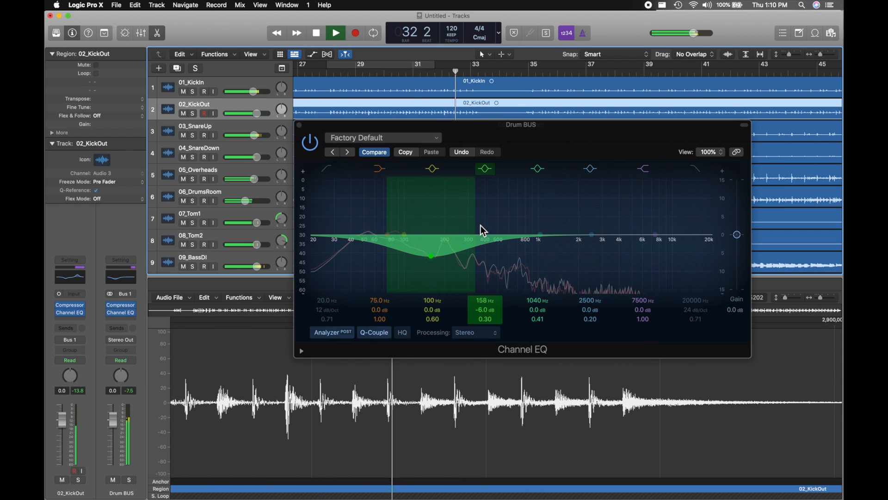
pyautogui.moveTo(498, 317); pyautogui.dragTo(484, 304)
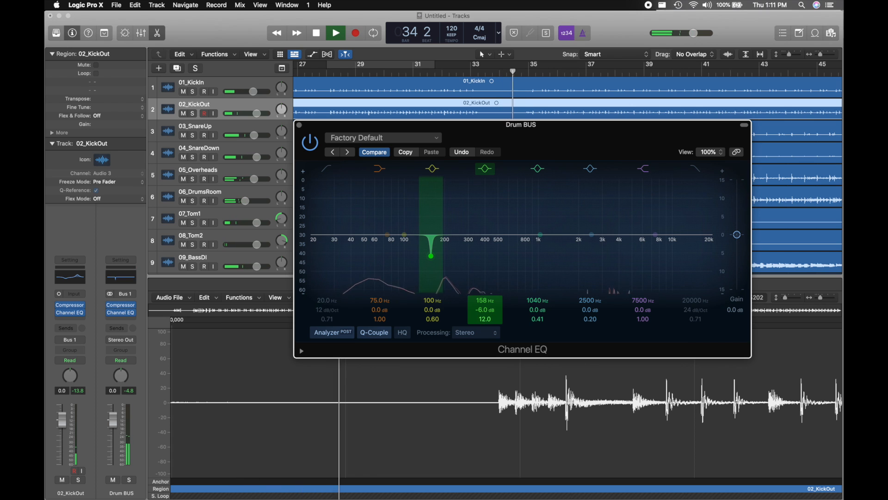
pyautogui.click(432, 75)
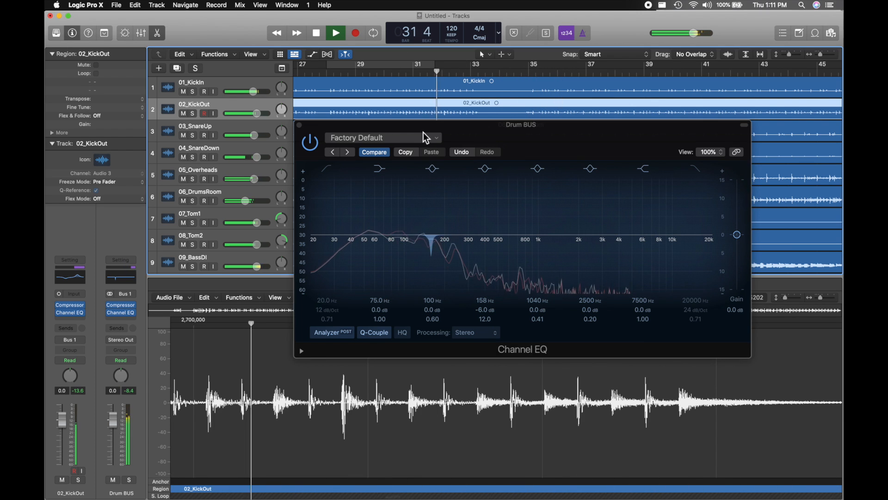
pyautogui.click(311, 143)
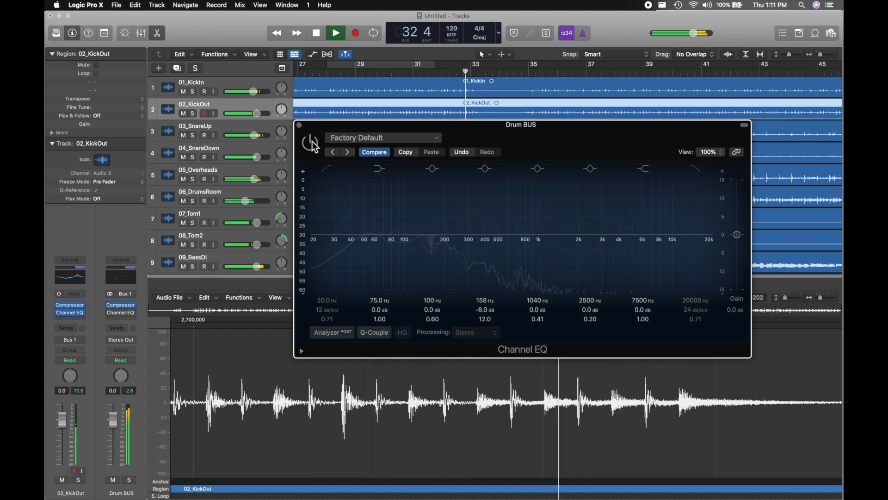
pyautogui.click(313, 144)
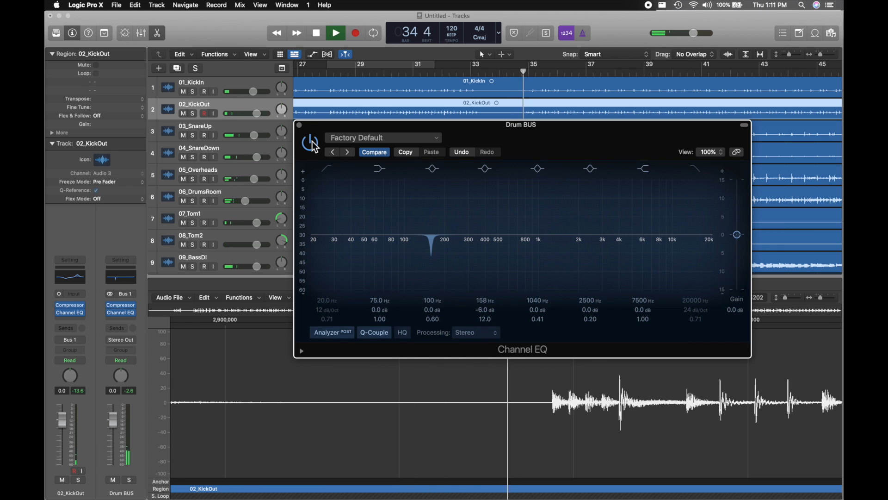
# Close the open Channel EQ windows, play the full mix briefly, and stop with the earlier bars in view.
pyautogui.press('space')
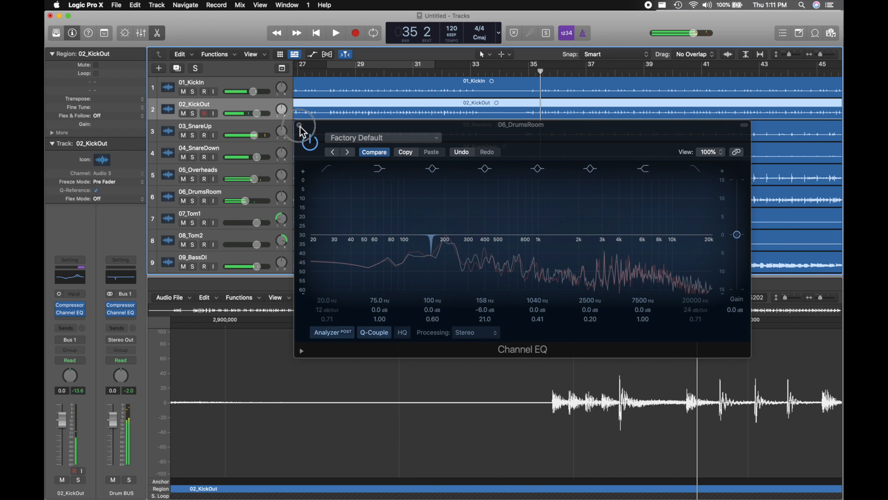
pyautogui.click(299, 125)
pyautogui.press('space')
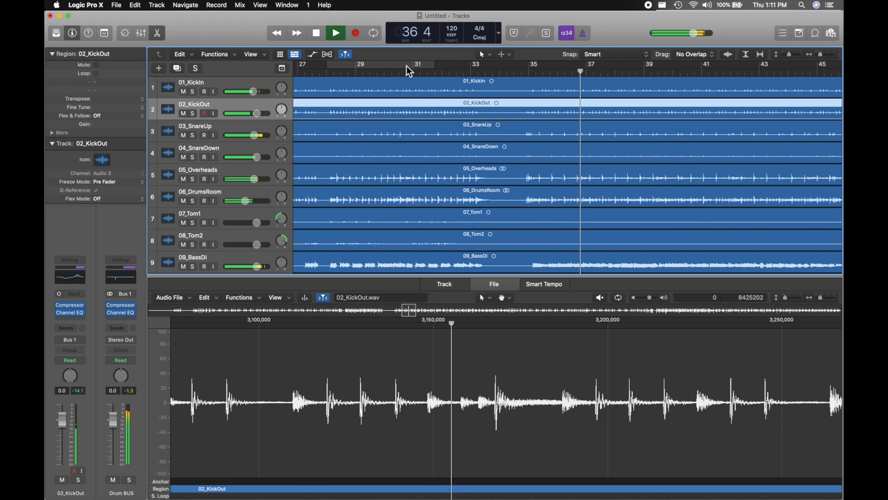
pyautogui.press('space')
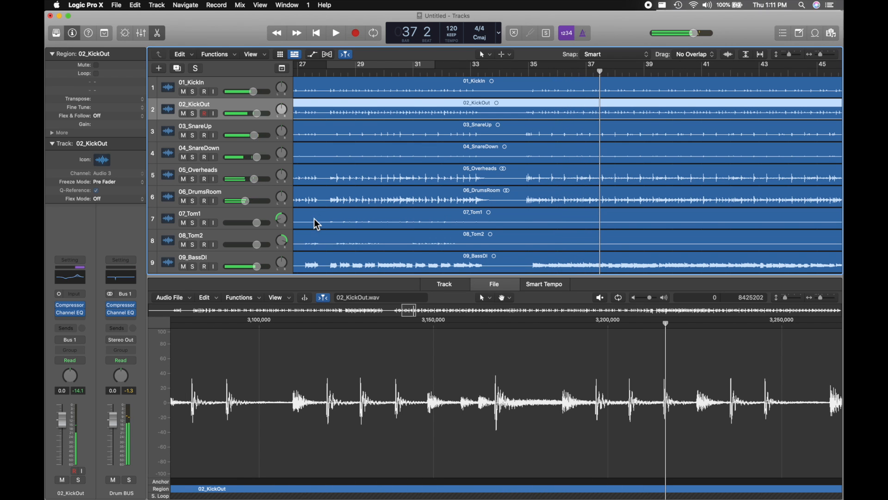
pyautogui.hscroll(-10, 397, 210)
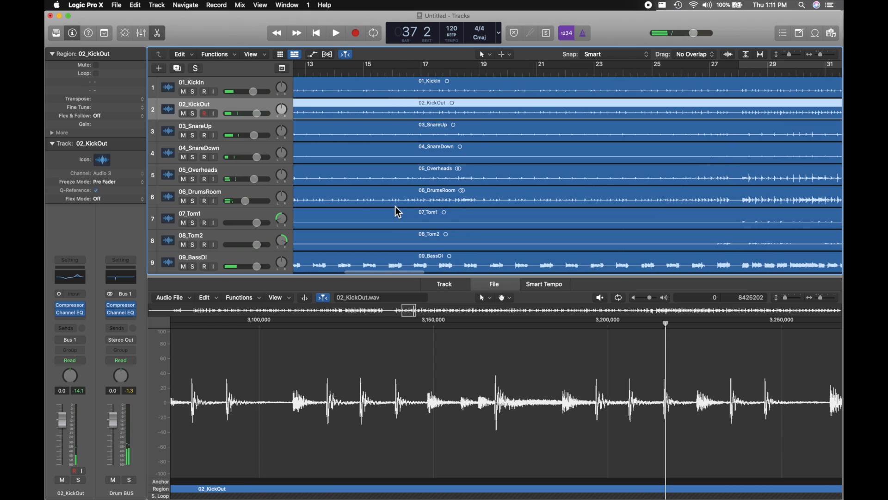
# Open the Mixer and add a send from 01_KickIn to Bus 7.
pyautogui.press('super+2')
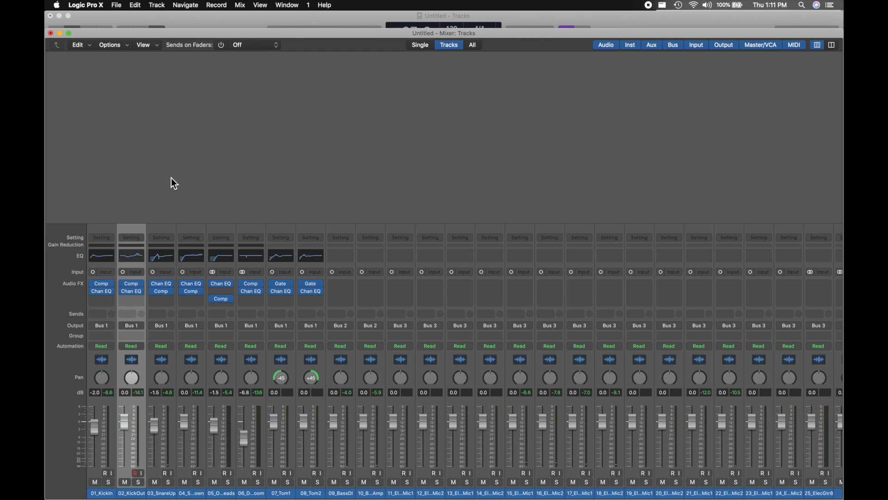
pyautogui.click(96, 313)
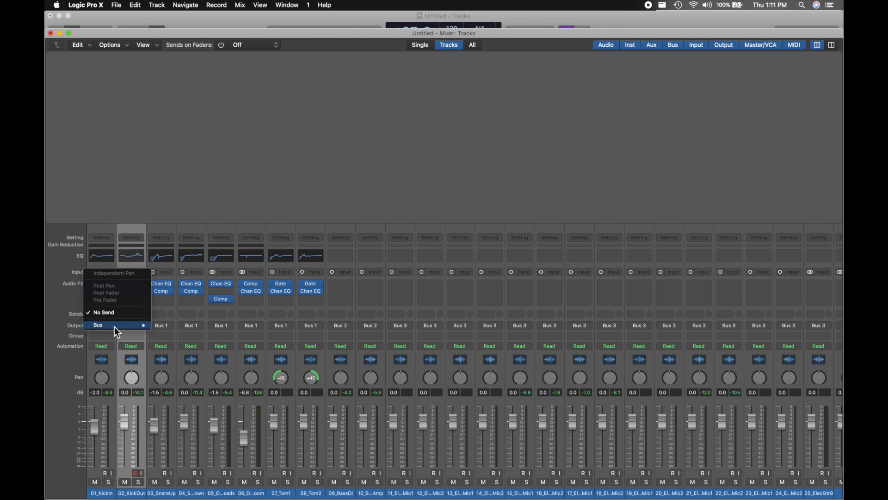
pyautogui.click(59, 346)
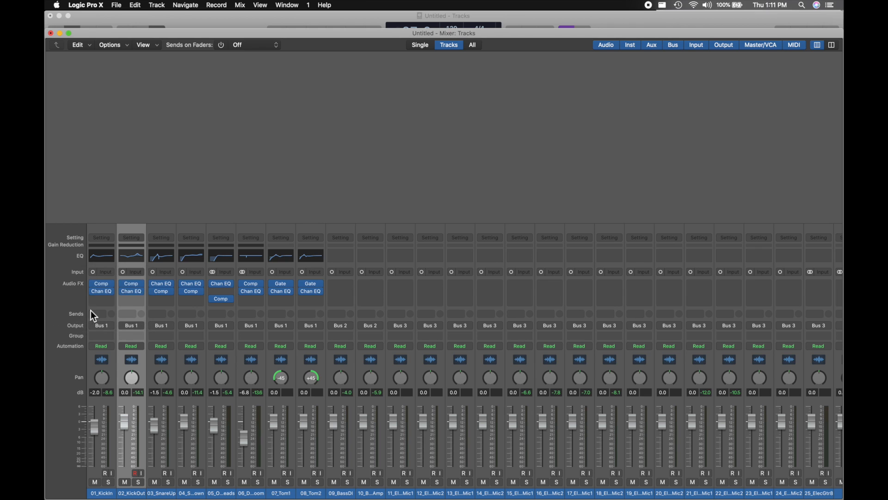
pyautogui.click(100, 314)
pyautogui.moveTo(109, 325)
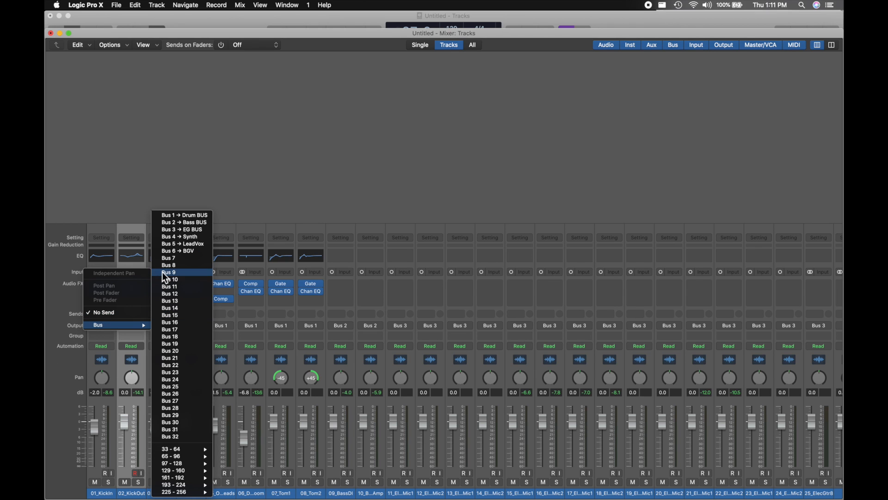
pyautogui.click(168, 257)
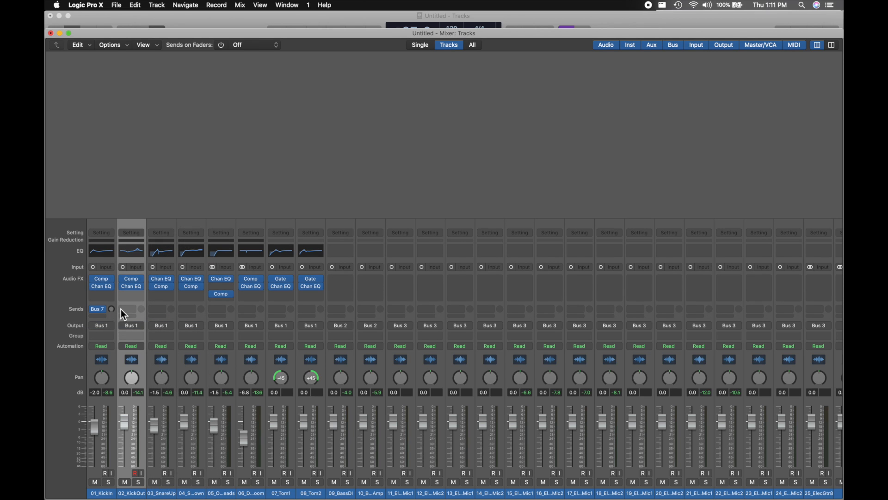
# Rename the aux channel fed by Bus 7 as reverb.
pyautogui.click(101, 316)
pyautogui.click(66, 305)
pyautogui.hscroll(10, 147, 301)
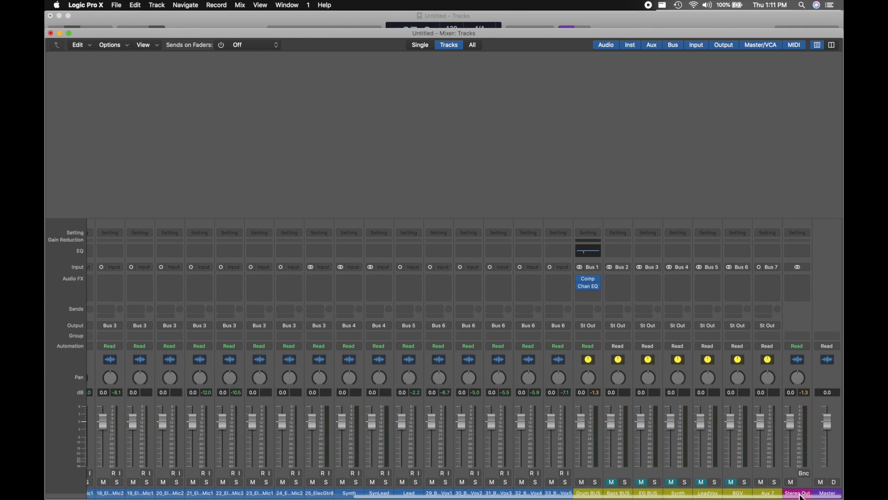
pyautogui.doubleClick(772, 494)
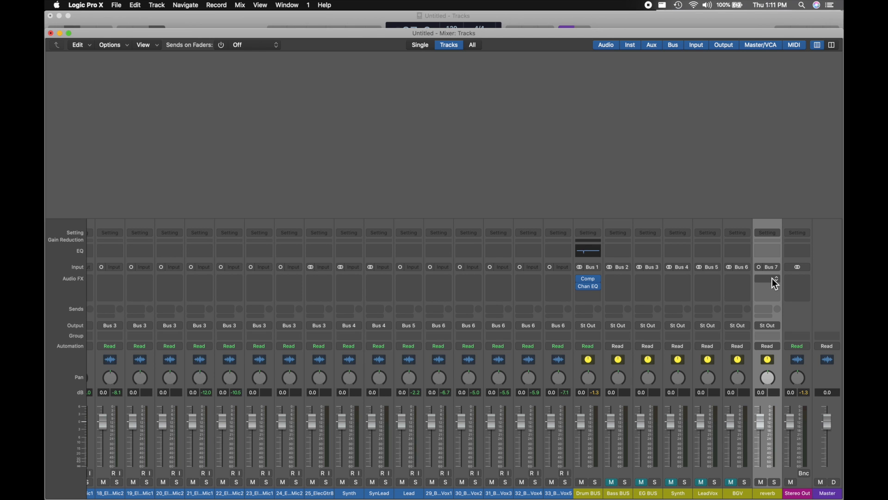
# Send 02_KickOut to Bus 7 as well and raise the Bus 7 send levels of both kick tracks.
pyautogui.hscroll(-15, 775, 283)
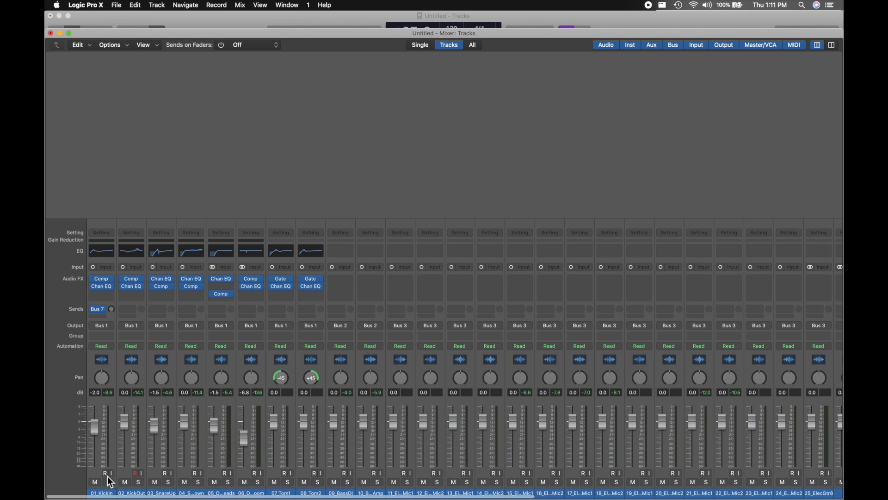
pyautogui.click(132, 309)
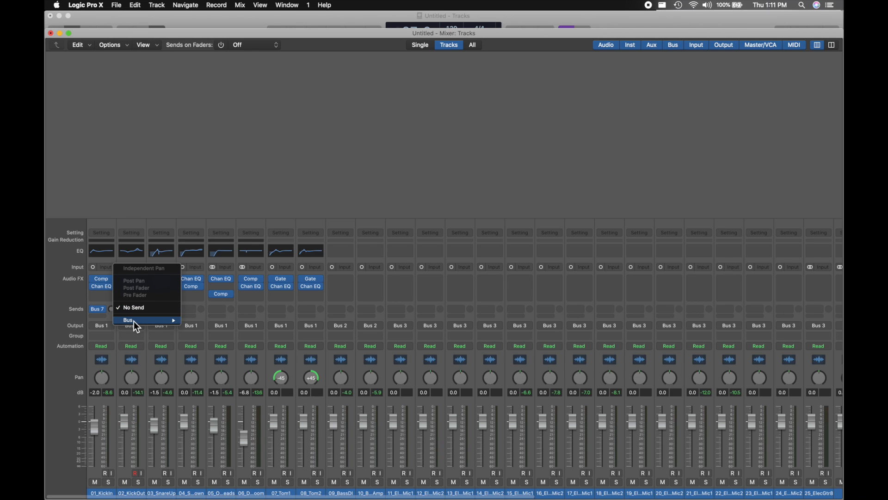
pyautogui.moveTo(134, 320)
pyautogui.click(215, 262)
pyautogui.click(113, 309)
pyautogui.moveTo(113, 291); pyautogui.dragTo(120, 281)
pyautogui.moveTo(142, 309); pyautogui.dragTo(145, 281)
pyautogui.hscroll(6, 350, 309)
pyautogui.hscroll(-15, 349, 309)
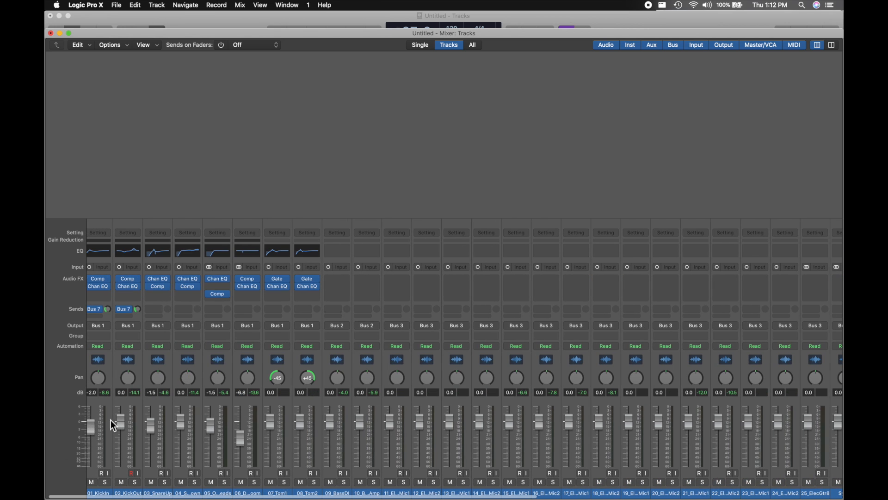
# Solo both kick tracks, and try a Mono->Stereo SilverVerb on the reverb channel.
pyautogui.click(106, 482)
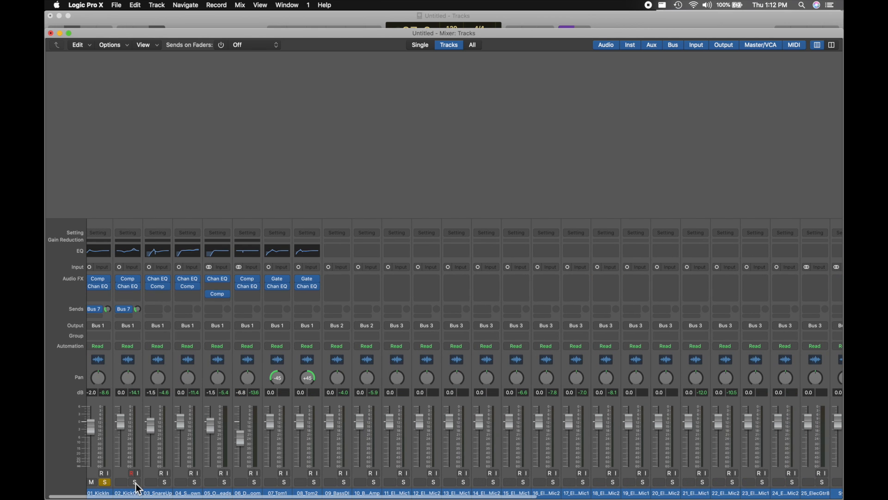
pyautogui.hscroll(10, 389, 396)
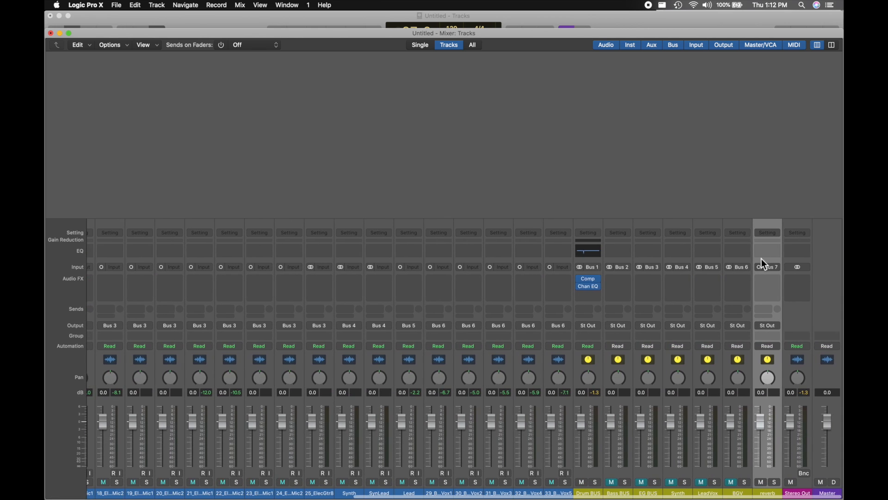
pyautogui.click(766, 278)
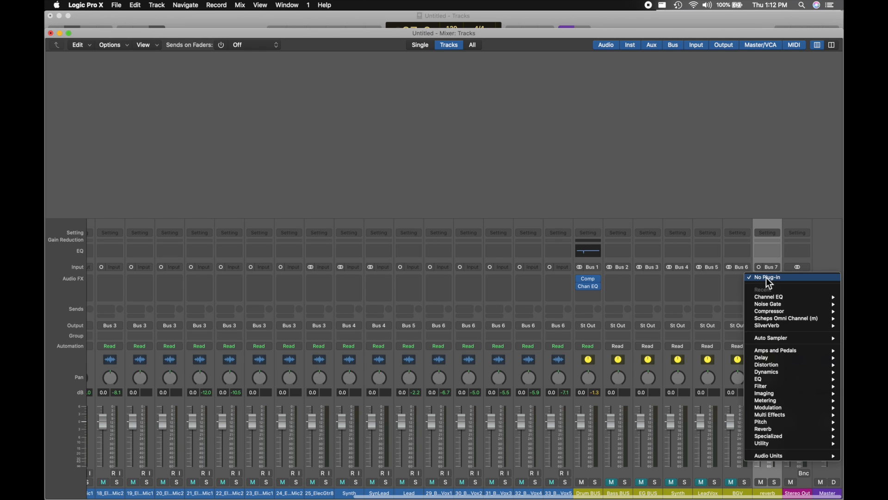
pyautogui.moveTo(778, 326)
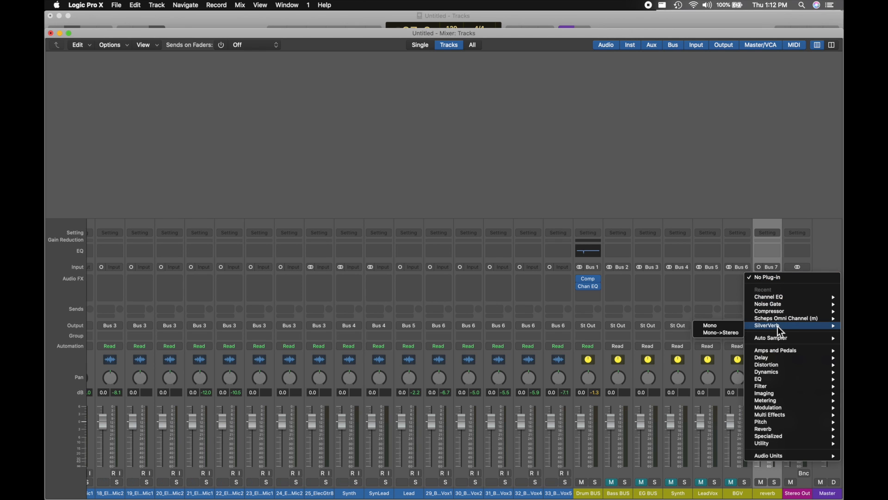
pyautogui.click(728, 333)
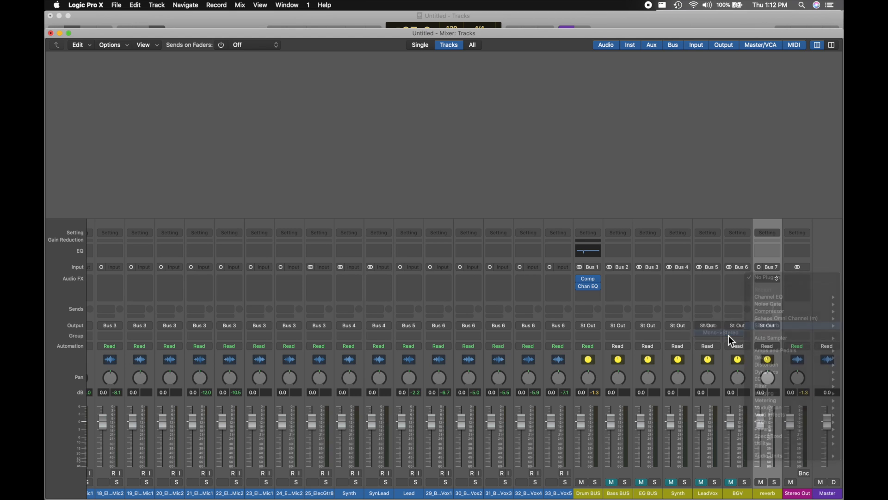
pyautogui.click(292, 282)
pyautogui.click(293, 282)
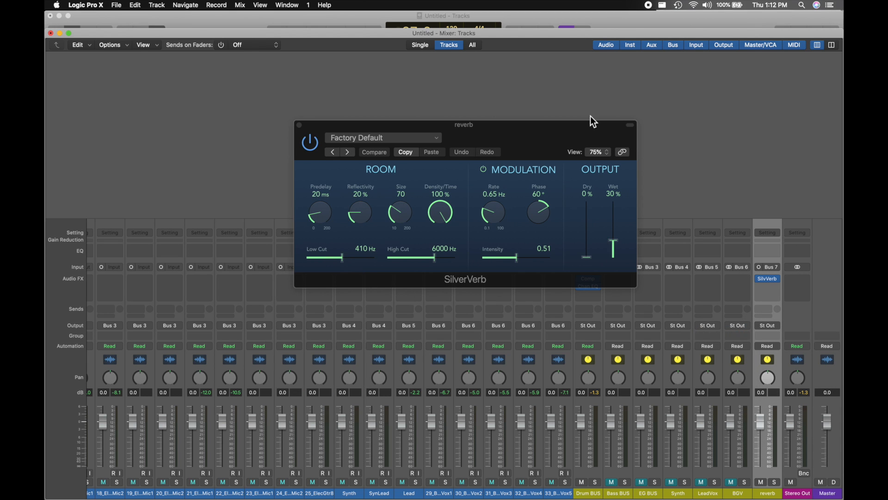
pyautogui.click(300, 125)
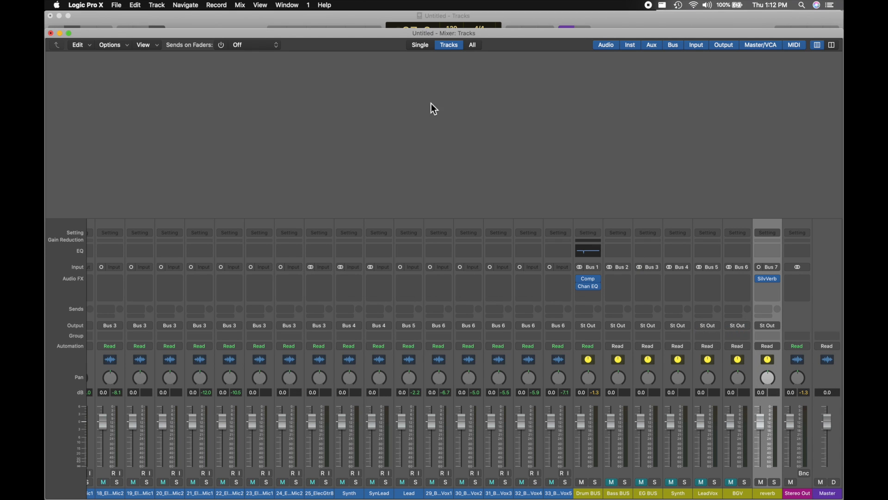
pyautogui.click(771, 279)
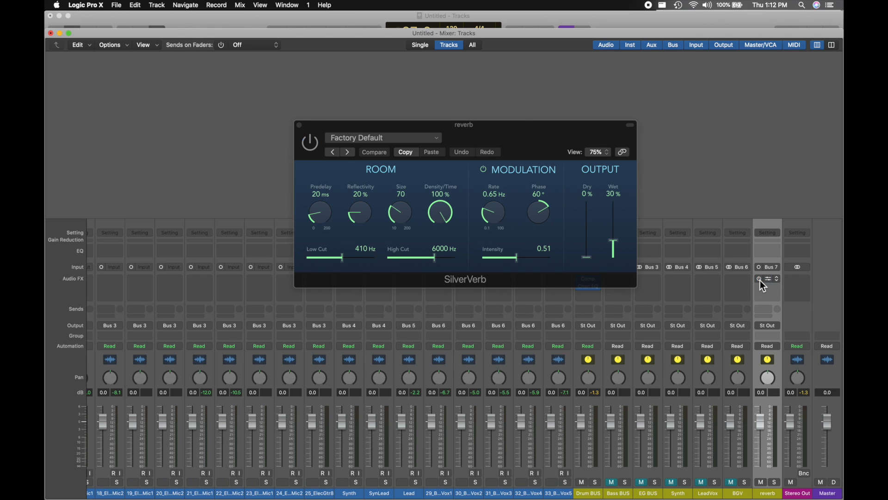
# Replace SilverVerb with ChromaVerb on the reverb channel and, during playback, set its lowest damping EQ band to 40.0 Hz with a 0.15x ratio.
pyautogui.click(777, 280)
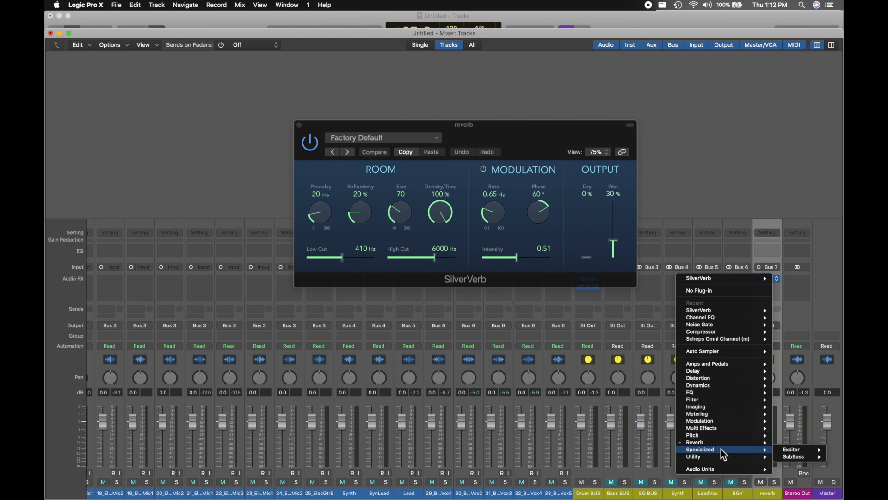
pyautogui.moveTo(720, 442)
pyautogui.click(643, 442)
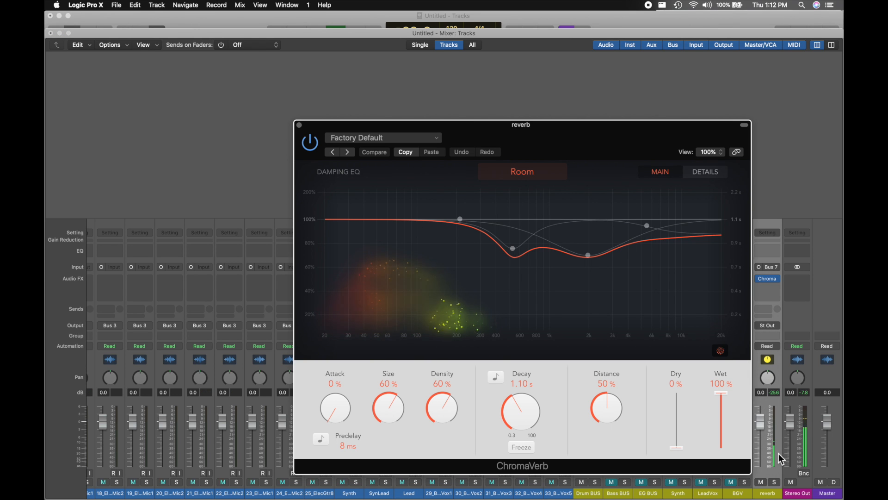
pyautogui.click(775, 481)
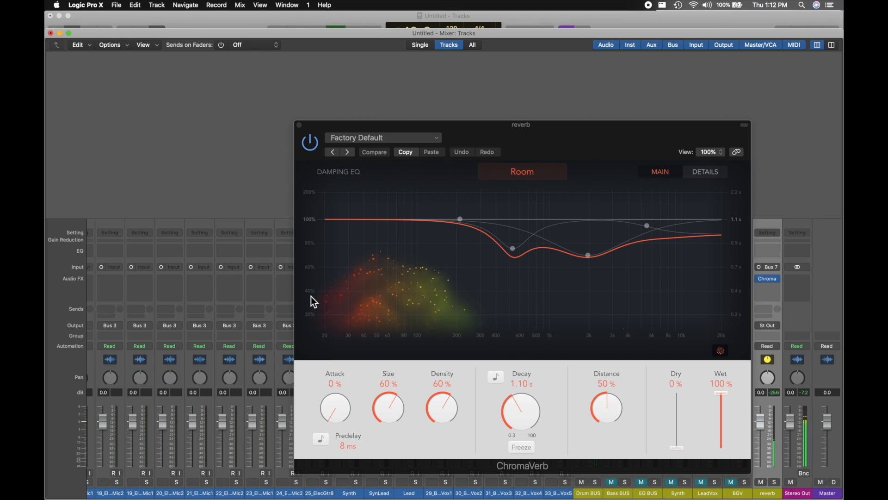
pyautogui.moveTo(458, 222); pyautogui.dragTo(361, 282)
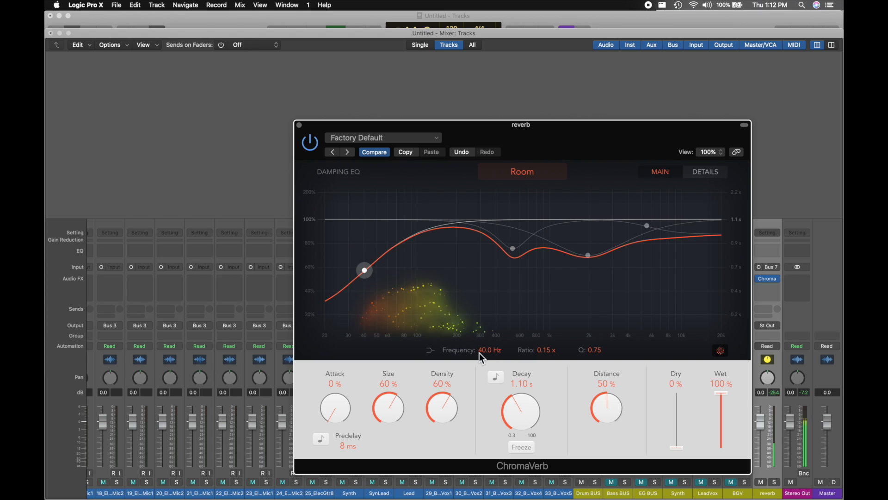
# Unsolo 01_KickIn and 02_KickOut to hear the kick reverb in the full mix.
pyautogui.click(151, 311)
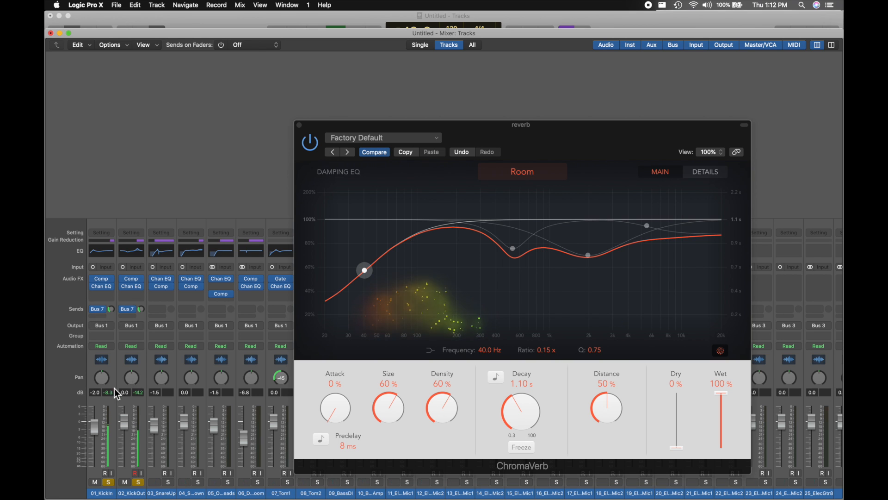
pyautogui.click(109, 481)
pyautogui.click(138, 481)
pyautogui.hscroll(10, 276, 442)
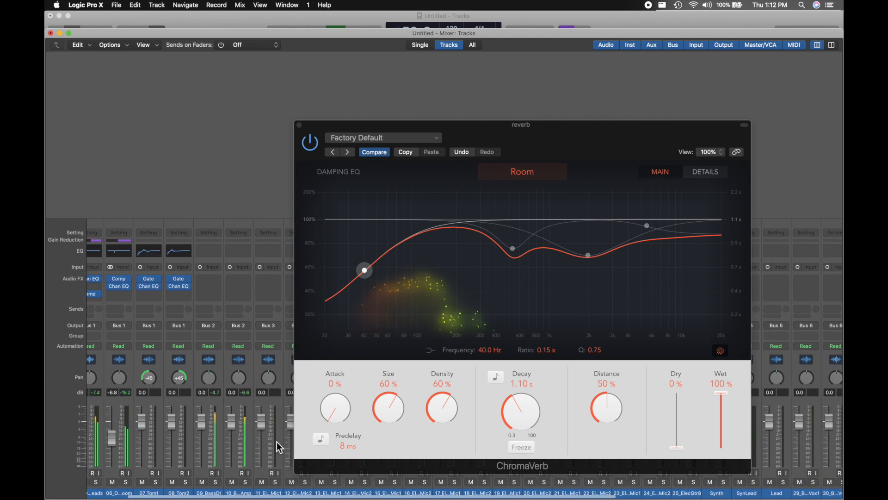
pyautogui.hscroll(-10, 277, 442)
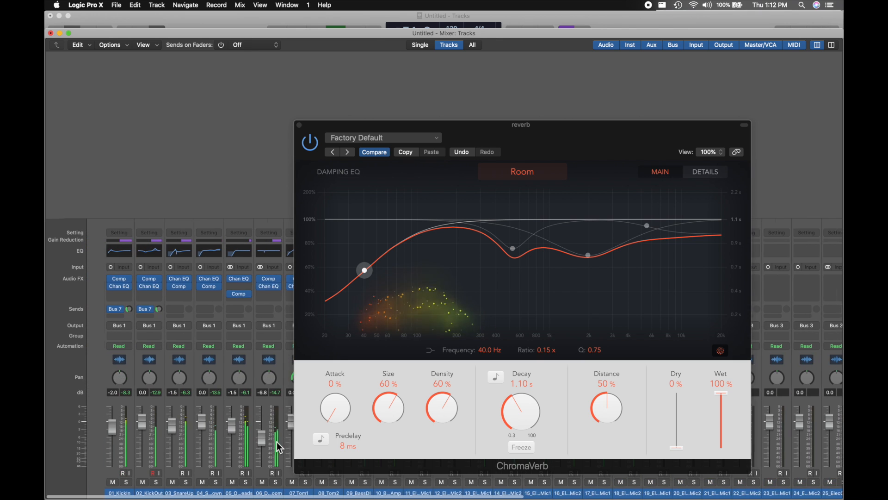
pyautogui.hscroll(5, 277, 442)
pyautogui.hscroll(-5, 277, 442)
# Narrow ChromaVerb's 530 Hz damping band to a Q of 5.00 and adjust the kick tracks' Bus 7 send levels.
pyautogui.click(140, 472)
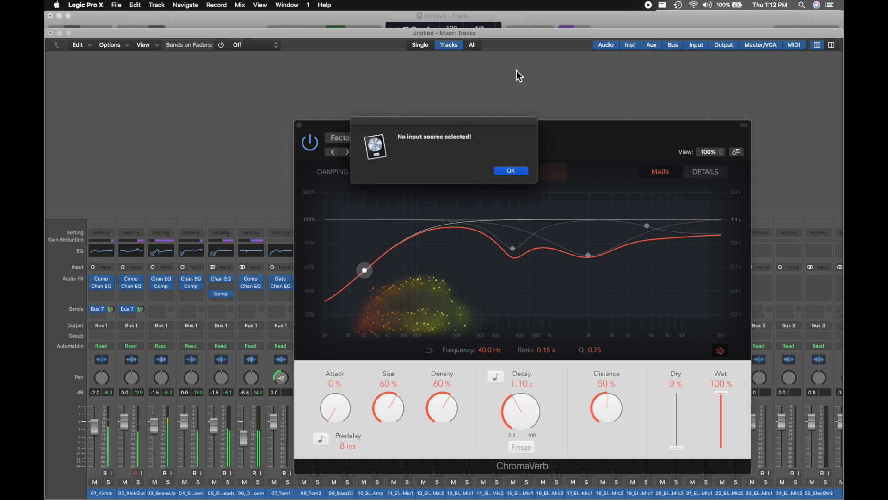
pyautogui.click(511, 170)
pyautogui.scroll(3, 491, 238)
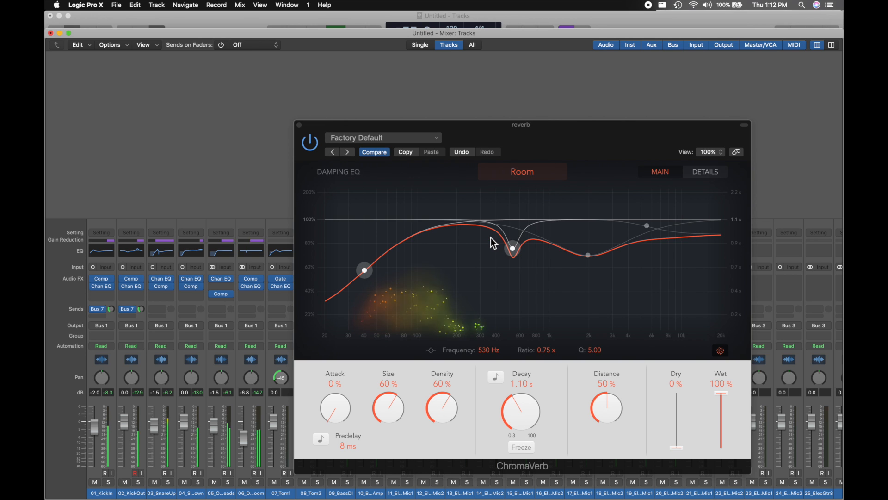
pyautogui.moveTo(113, 309); pyautogui.dragTo(143, 298)
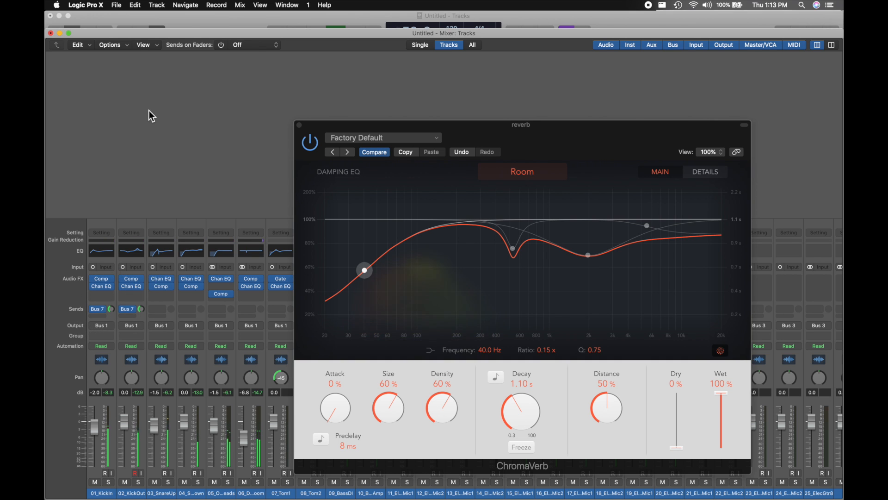
pyautogui.press('super+Tab')
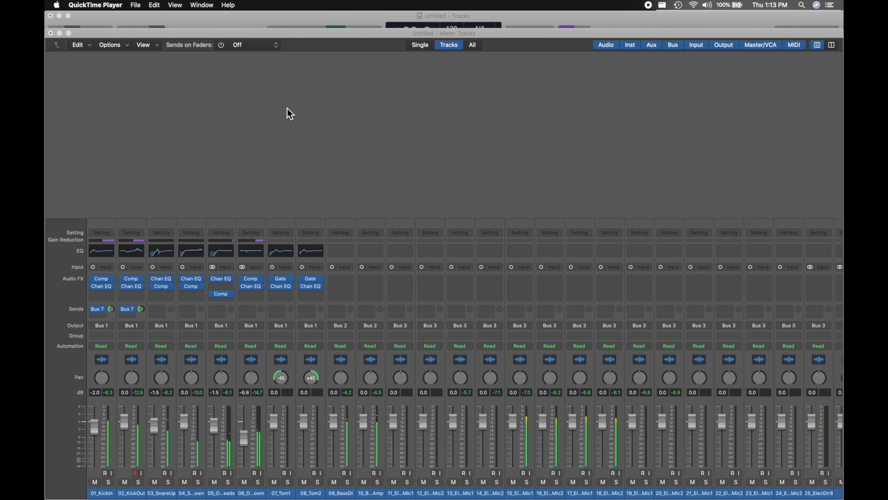
pyautogui.click(119, 5)
pyautogui.moveTo(136, 5)
pyautogui.click(150, 36)
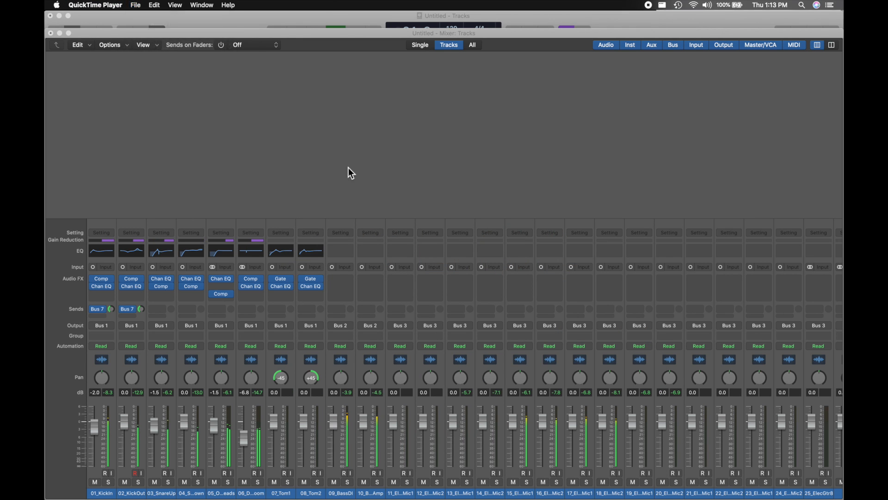